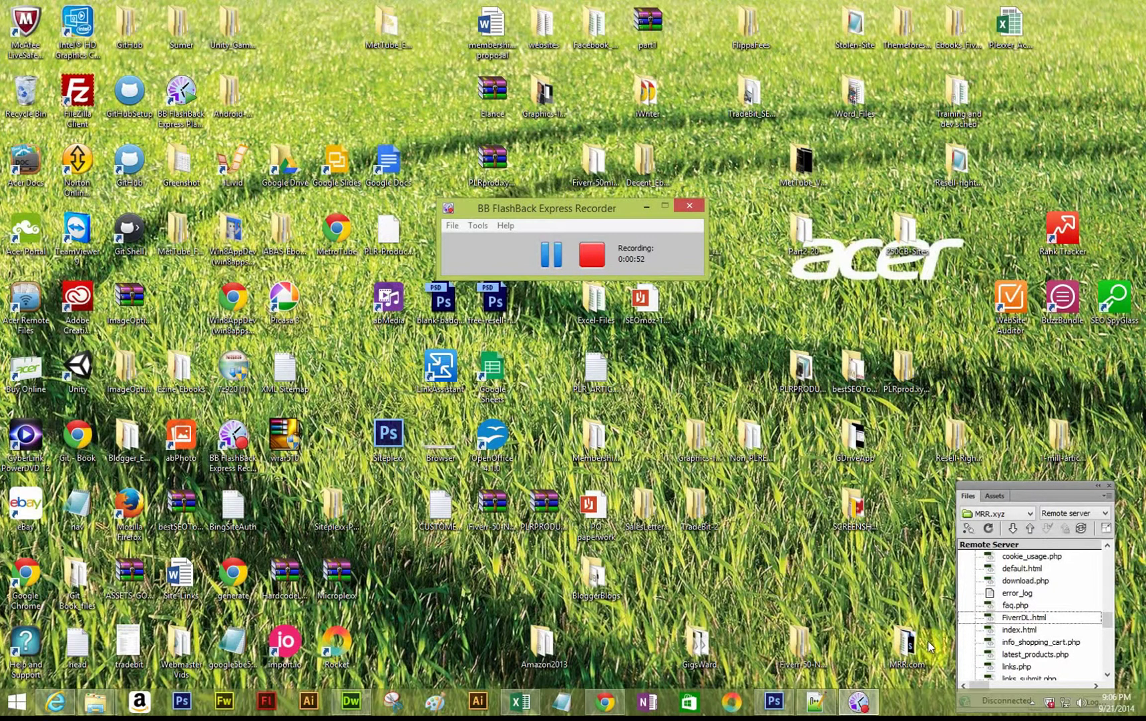
Paste the copied PLR-Godfather folder into the TEST-SITE folder inside MRR.com > 2012-Sites
left_click(897, 648)
left_click_drag(897, 648, 770, 559)
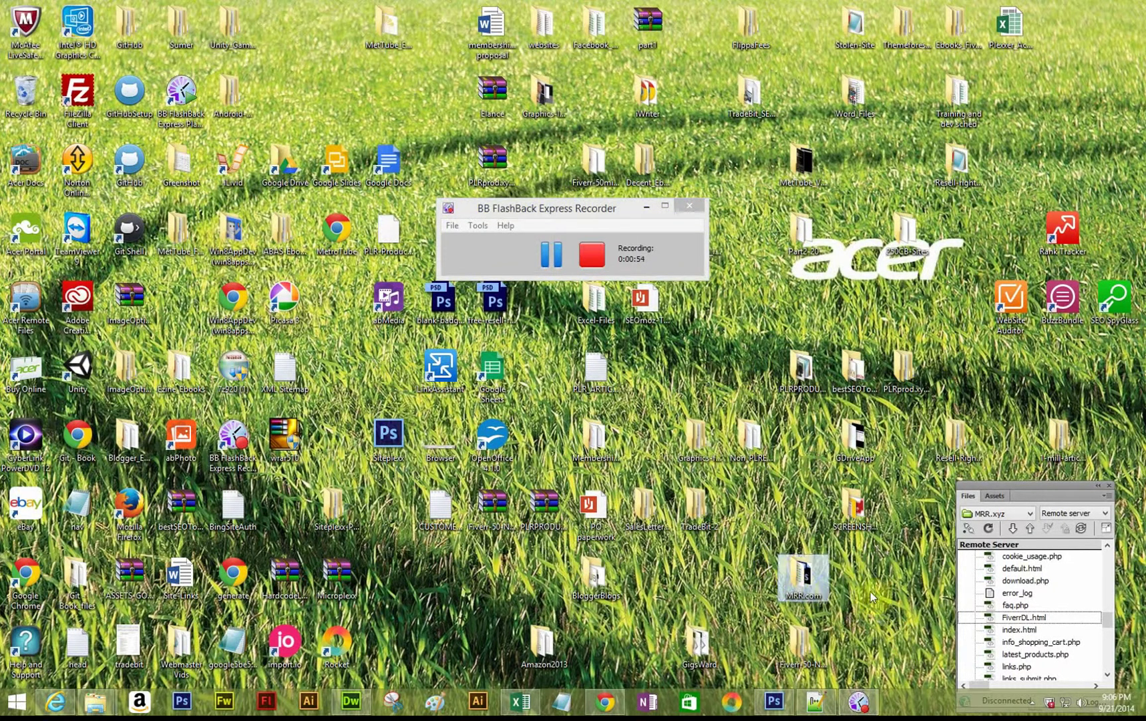
double_click(805, 575)
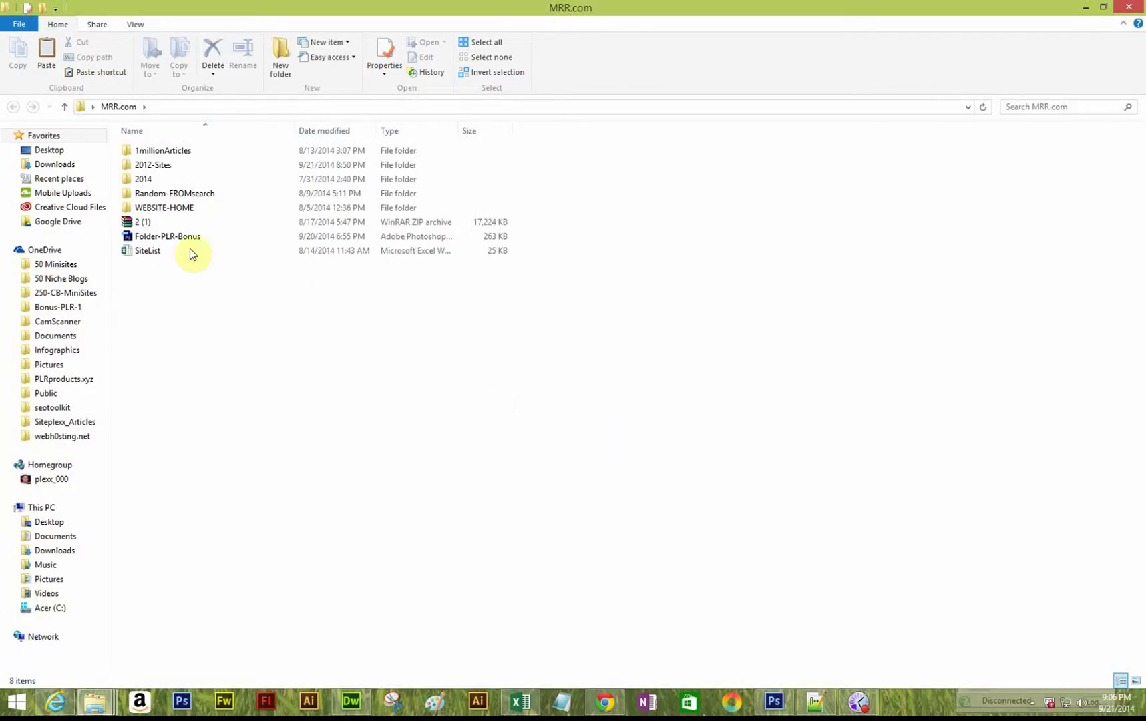
double_click(154, 165)
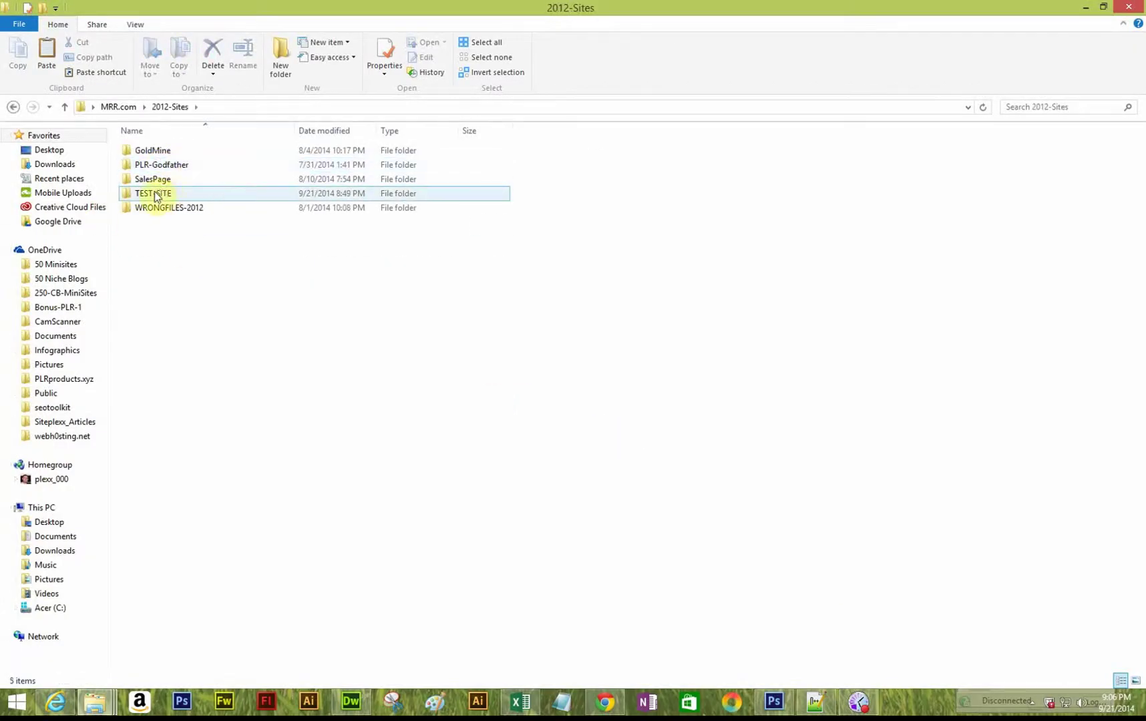
double_click(150, 195)
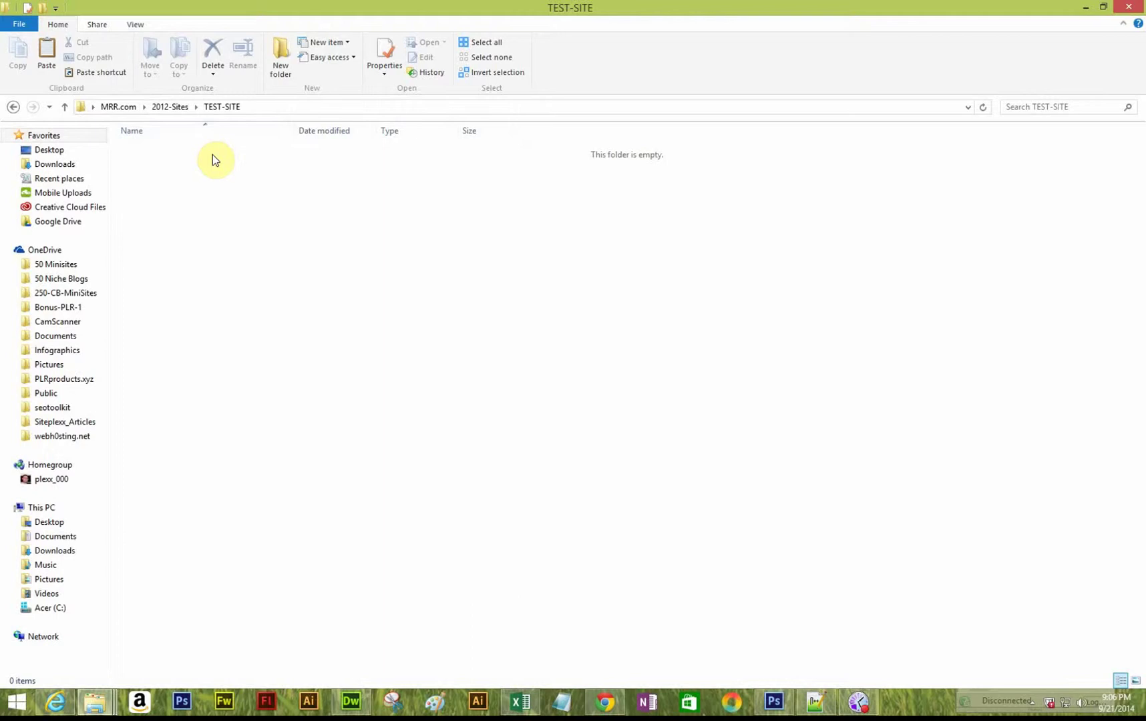
key("ctrl+v")
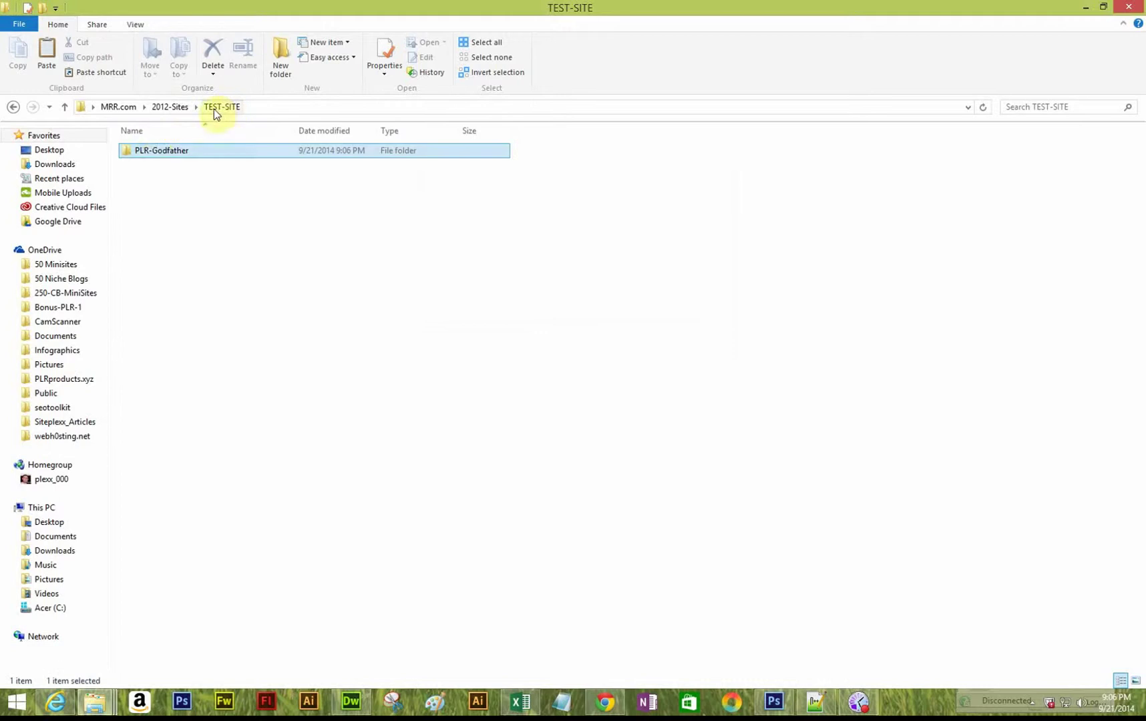
Examine the contents of PLR-Godfather, its reseller folder and the _notes subfolder, and return to TEST-SITE
double_click(155, 151)
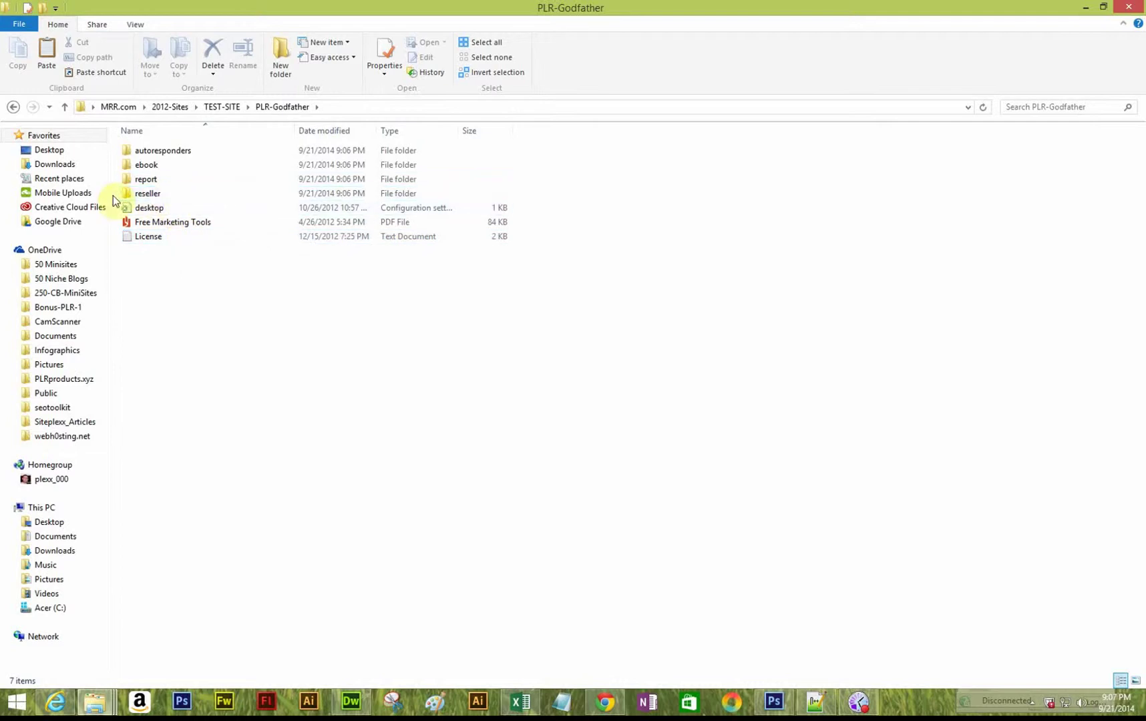
mouse_move(150, 198)
left_click(142, 197)
double_click(141, 197)
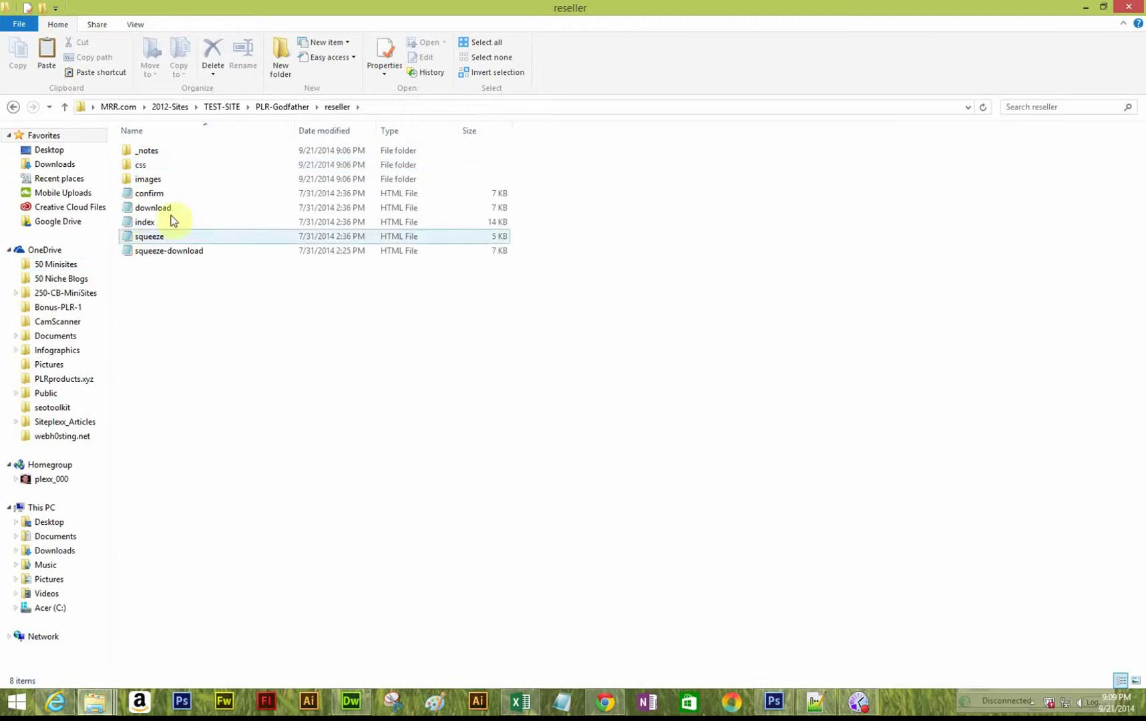
double_click(149, 155)
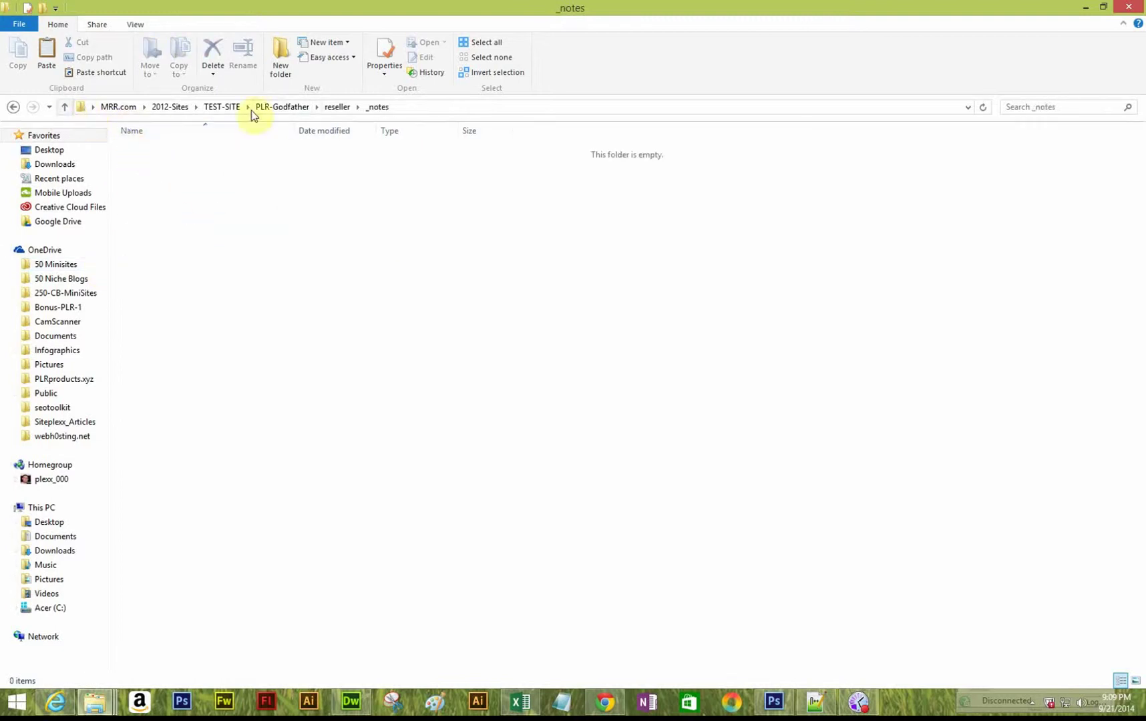
left_click(330, 108)
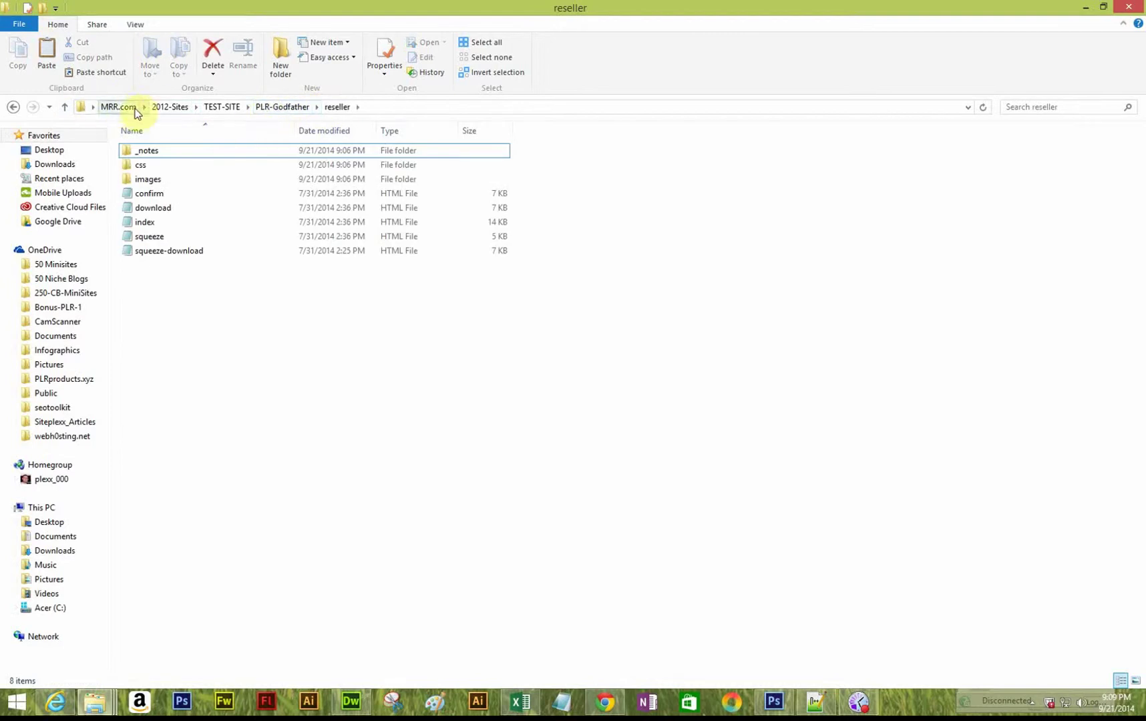
left_click(223, 108)
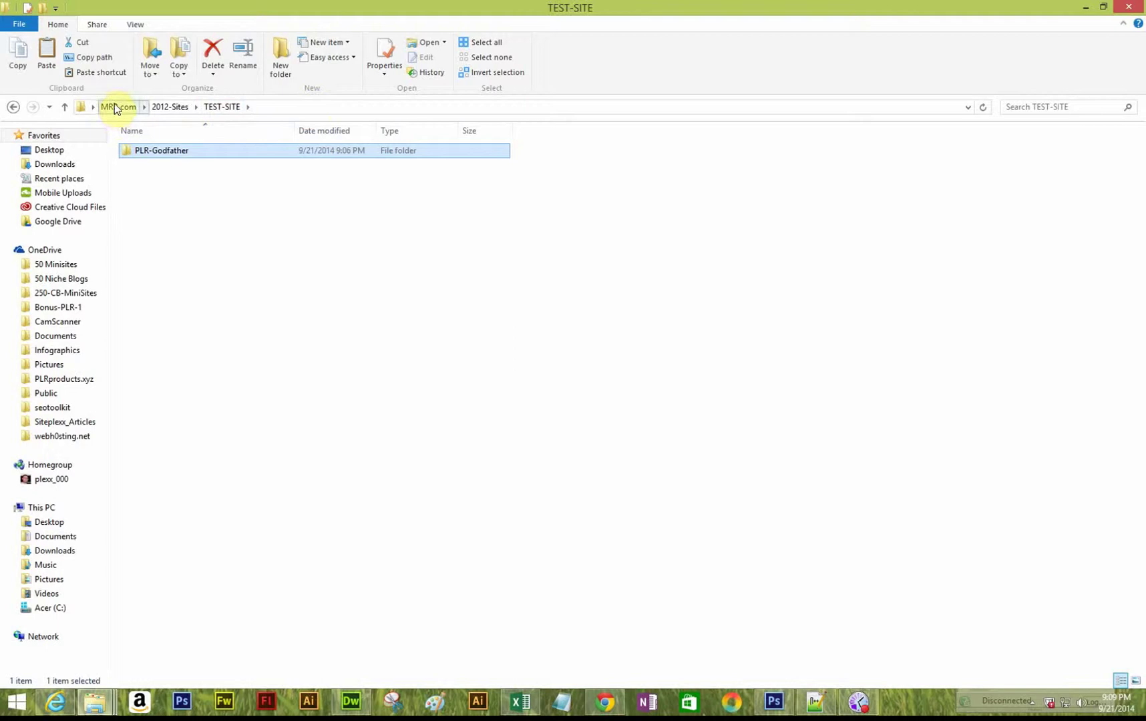
Switch to Dreamweaver and start a new site definition with the site name Test-Site
left_click(351, 696)
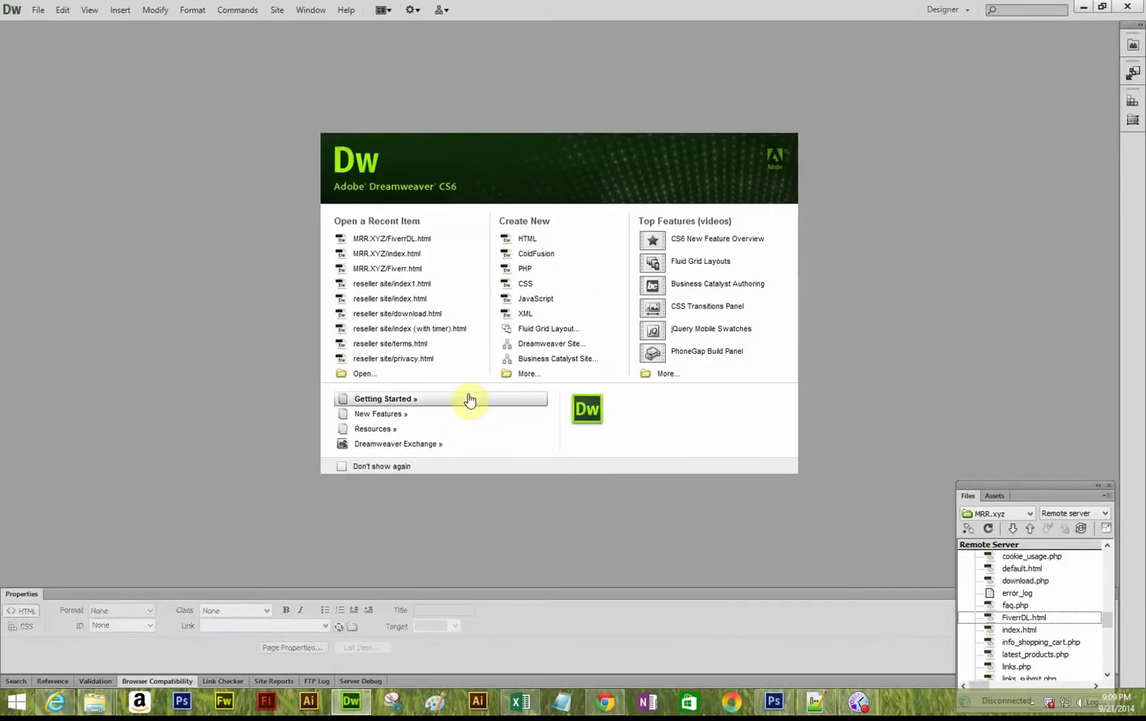
left_click(279, 10)
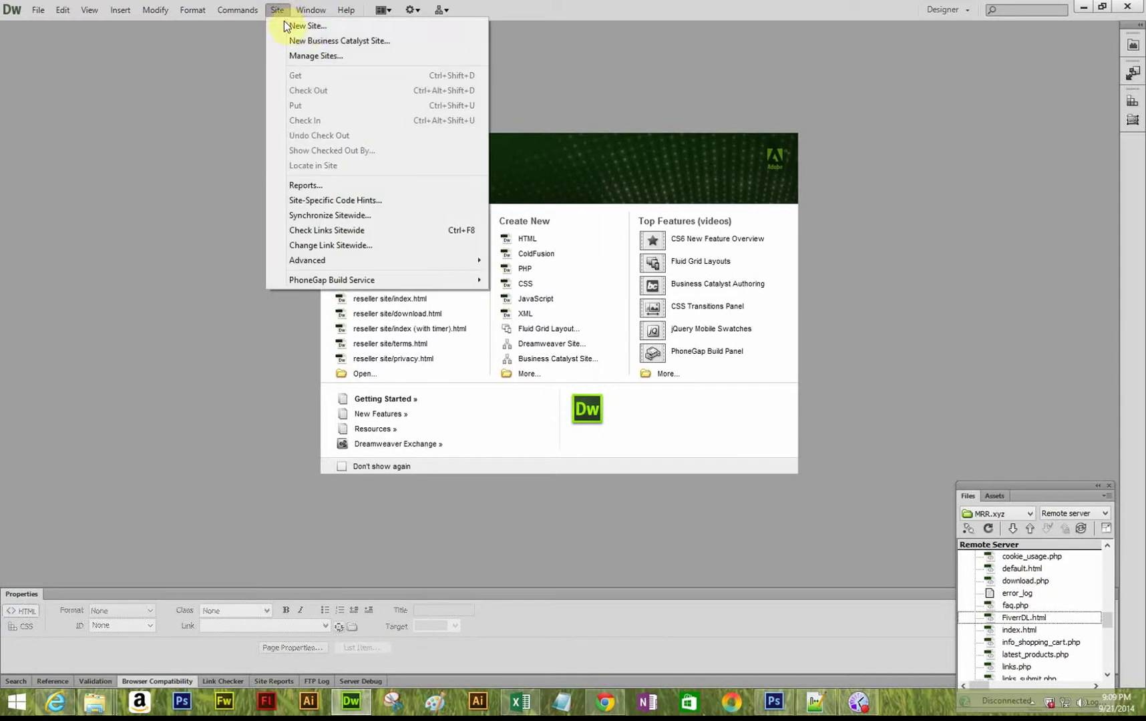
left_click(305, 26)
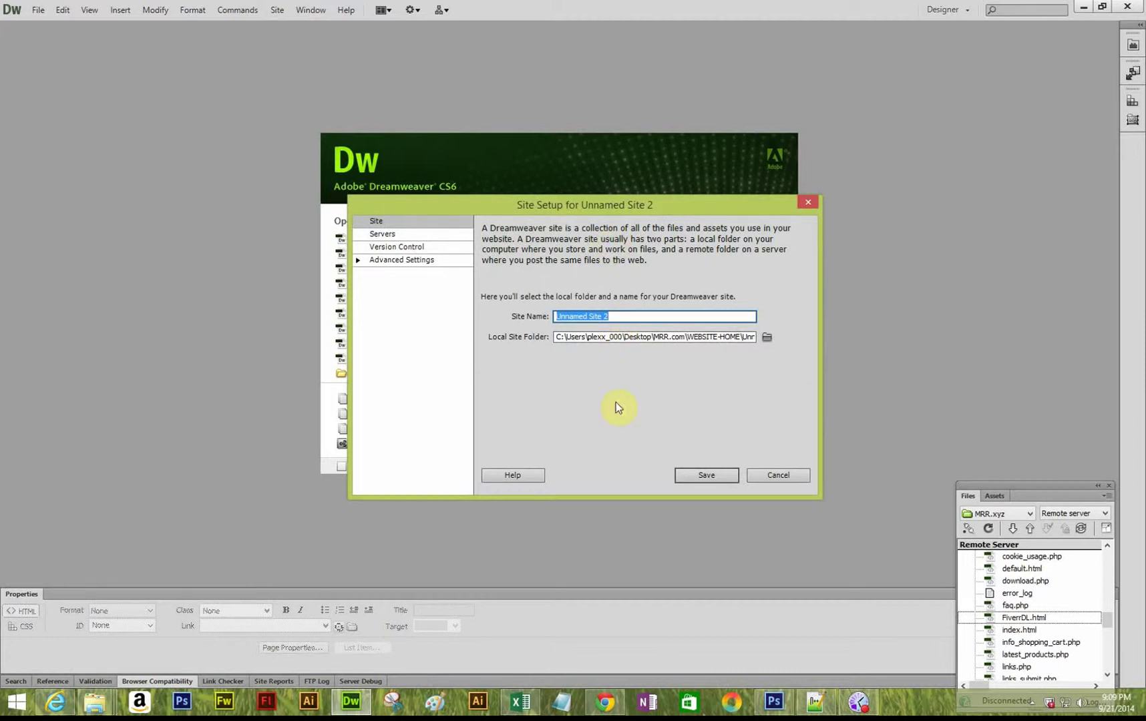
key("BackSpace")
type("Test-Site")
Browse for the site's local folder and open the MRR.com folder on the Desktop
left_click_drag(565, 337, 678, 336)
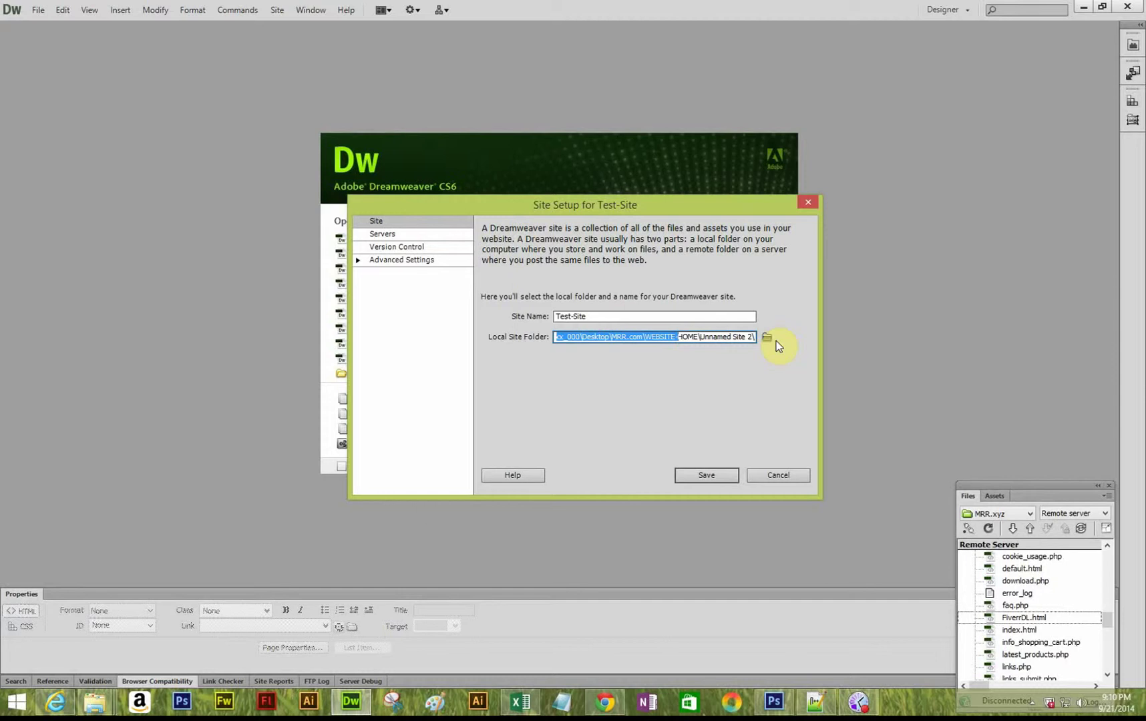
left_click(767, 337)
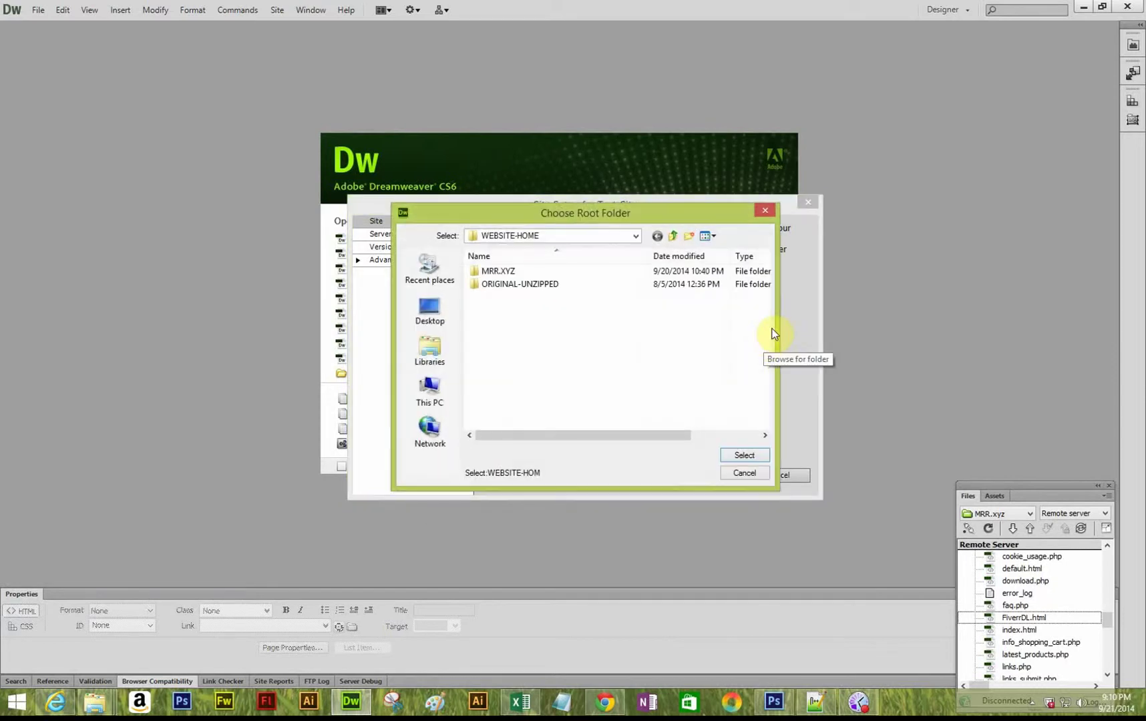
left_click(502, 273)
double_click(503, 273)
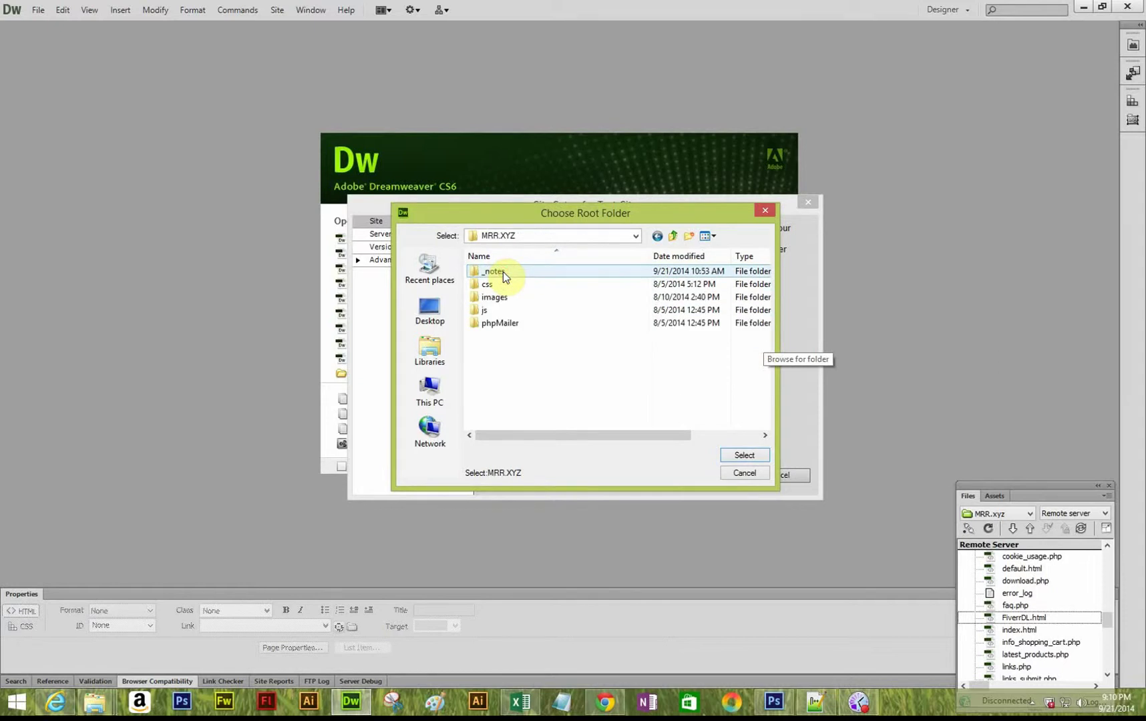
left_click(445, 311)
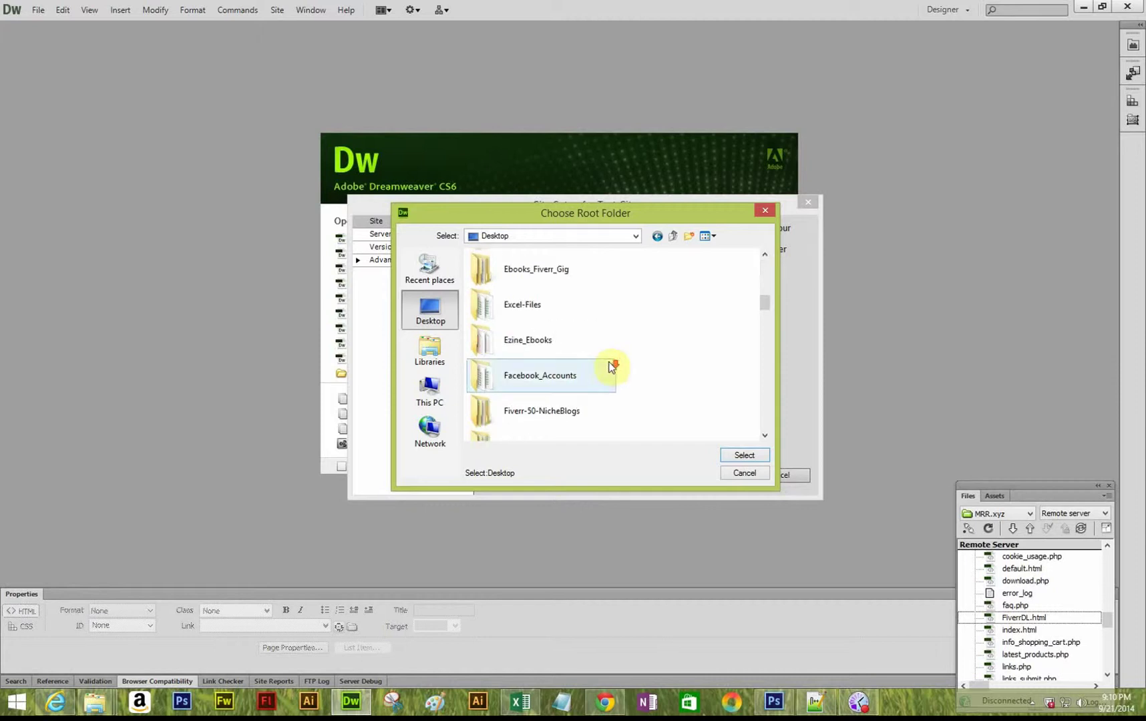
scroll(611, 366, "down", 10)
scroll(612, 366, "down", 5)
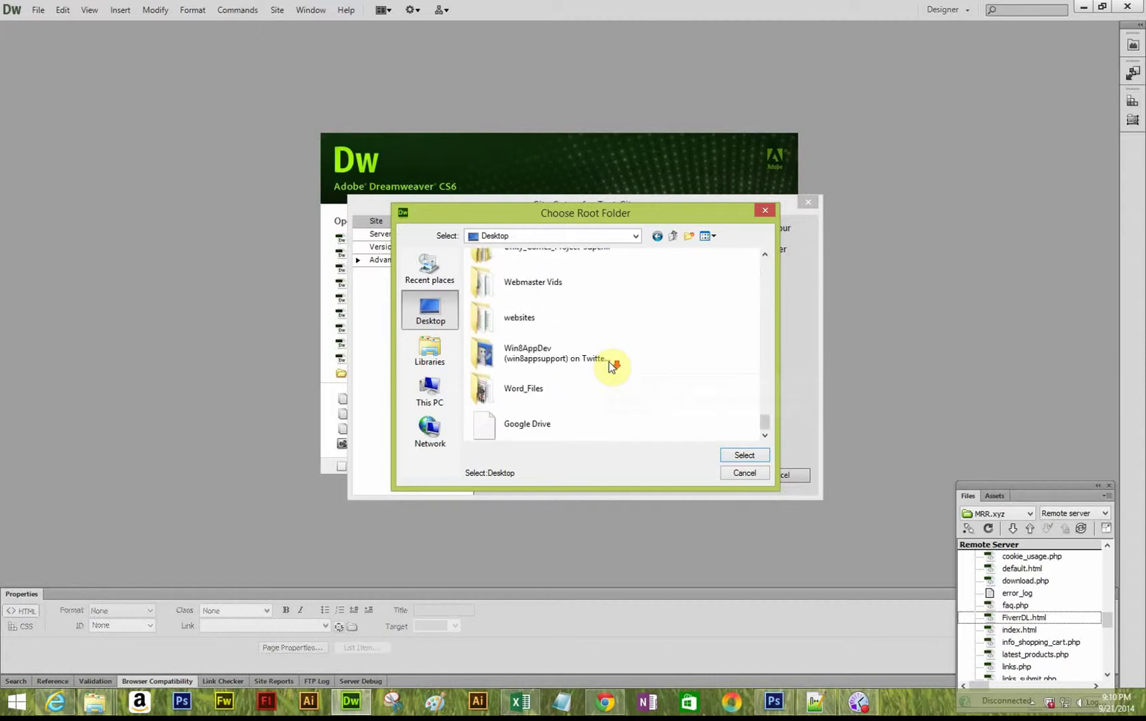
scroll(615, 399, "up", 10)
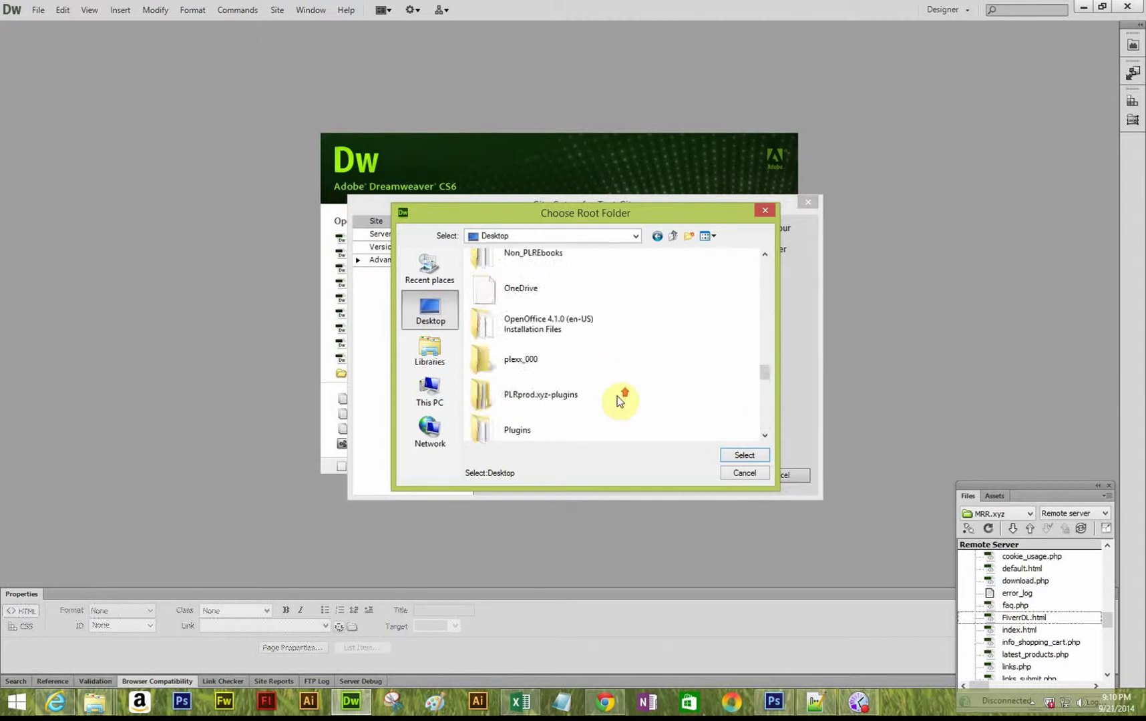
scroll(618, 396, "up", 1)
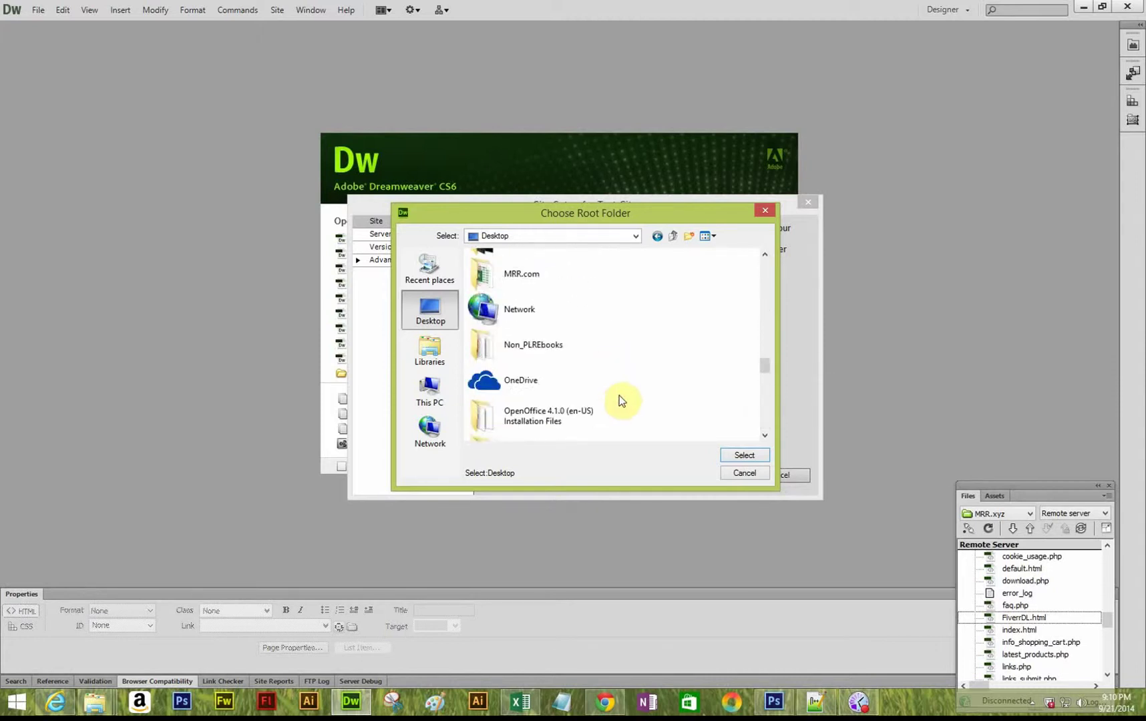
left_click(524, 278)
double_click(549, 267)
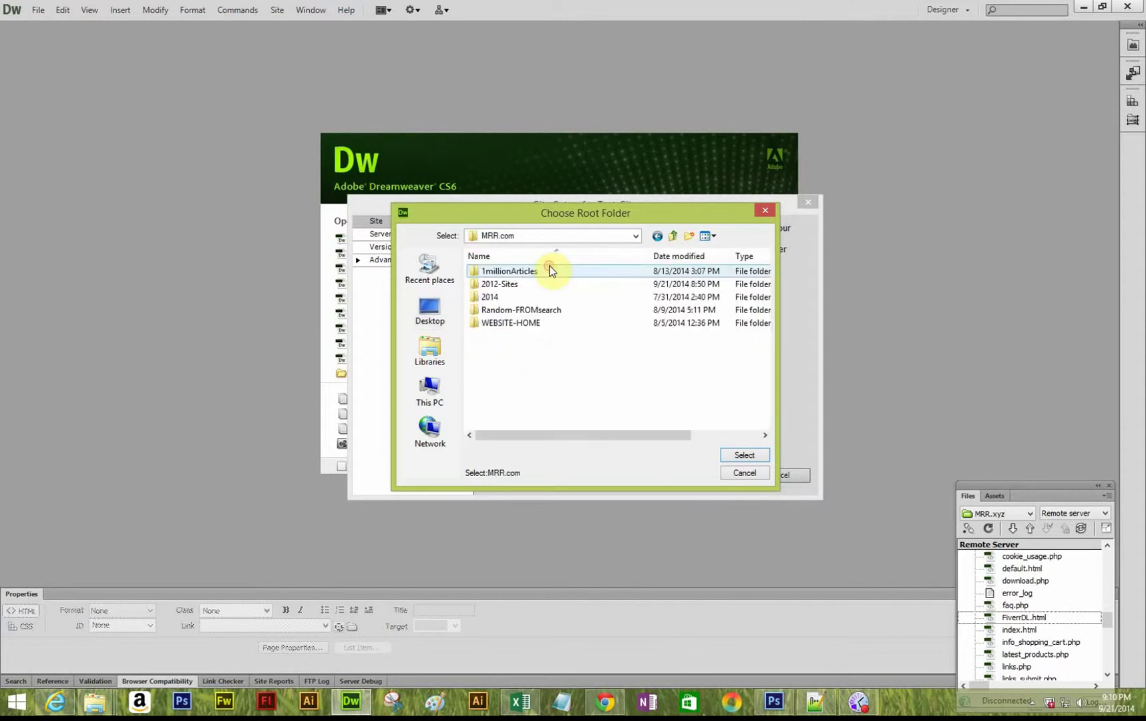
Choose the reseller folder in 2012-Sites > TEST-SITE > PLR-Godfather as the local site folder
double_click(507, 286)
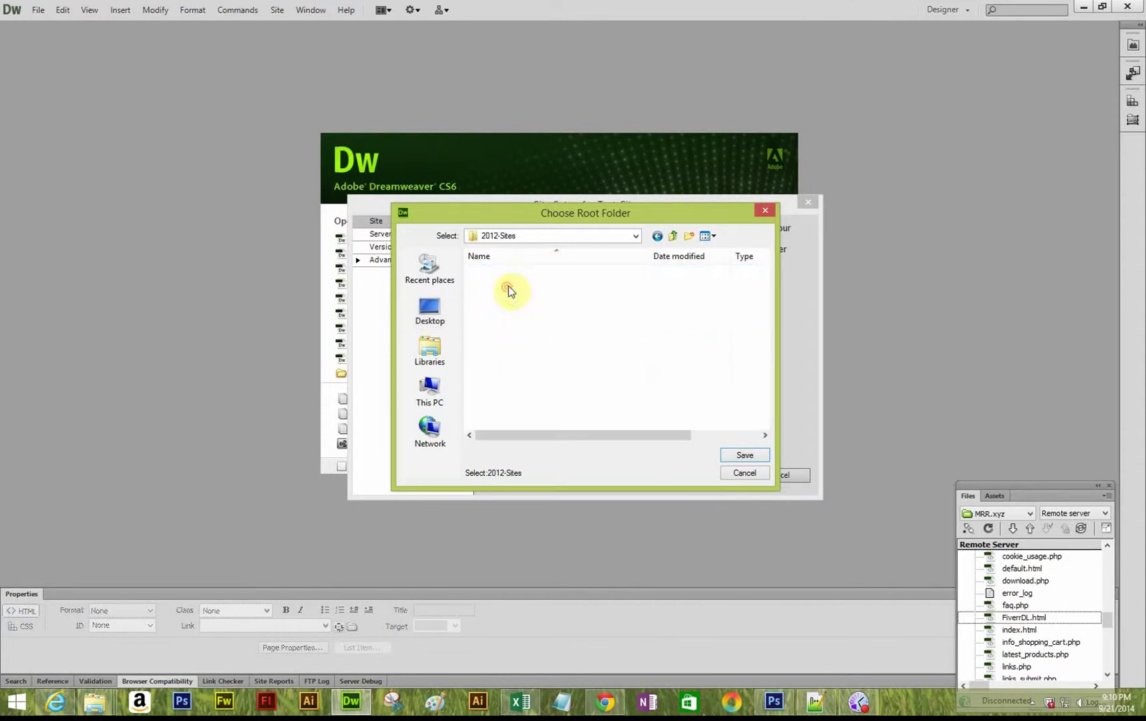
double_click(498, 308)
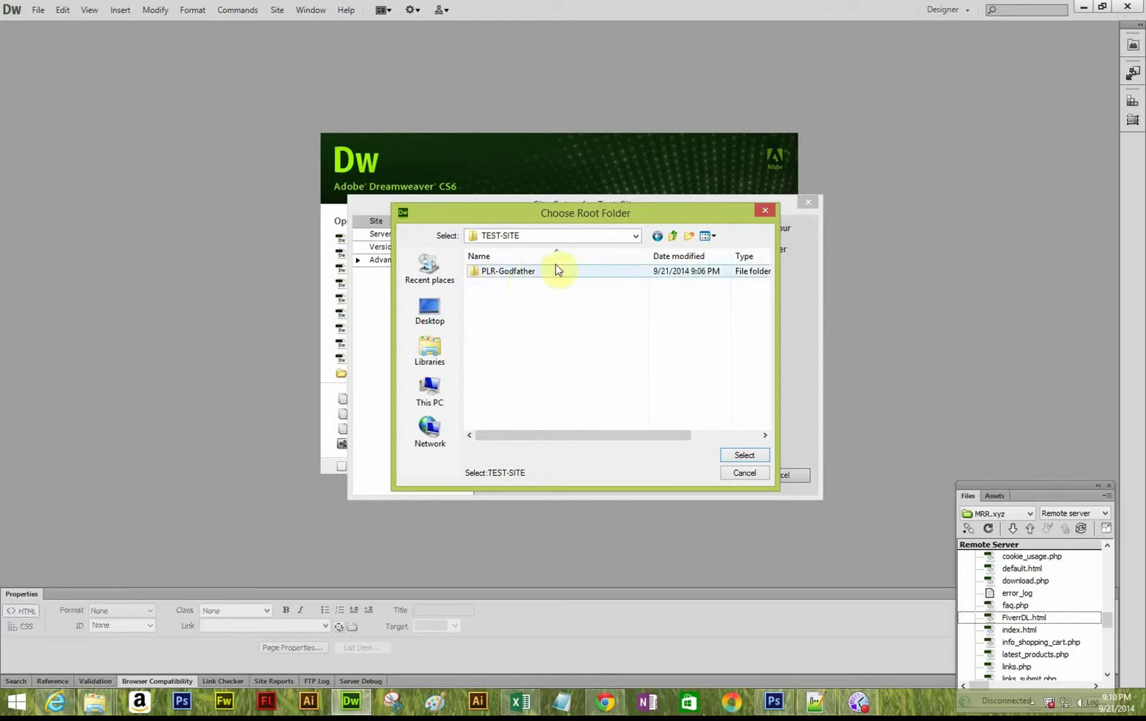
double_click(498, 271)
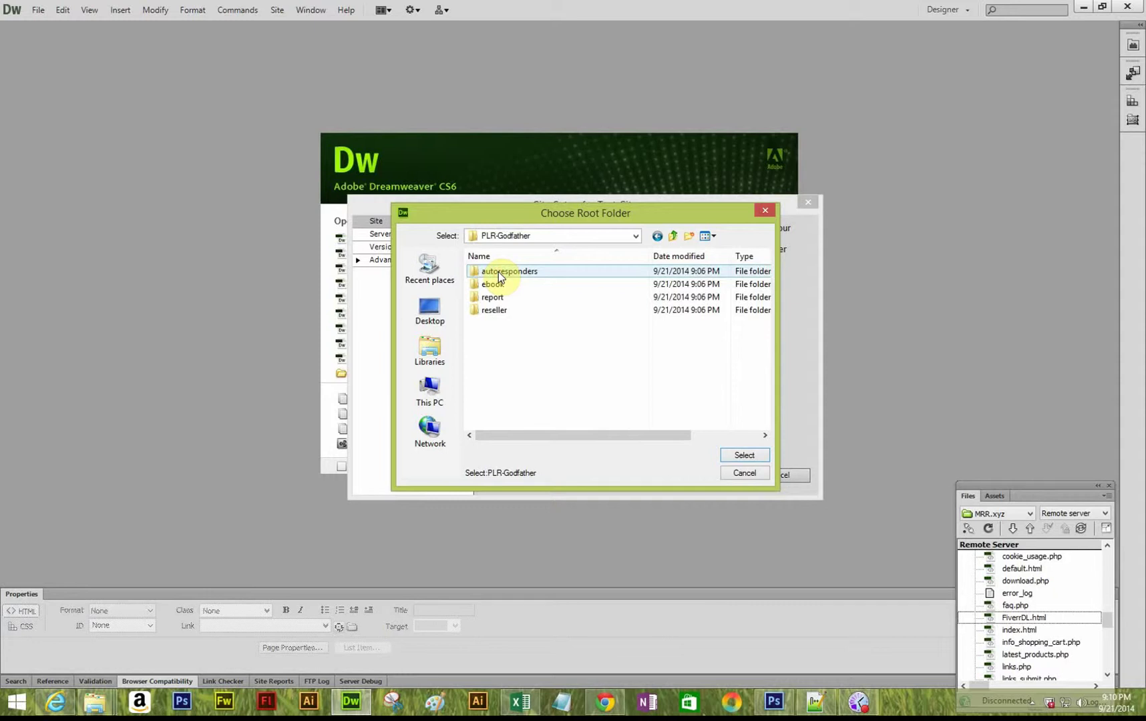
left_click(526, 310)
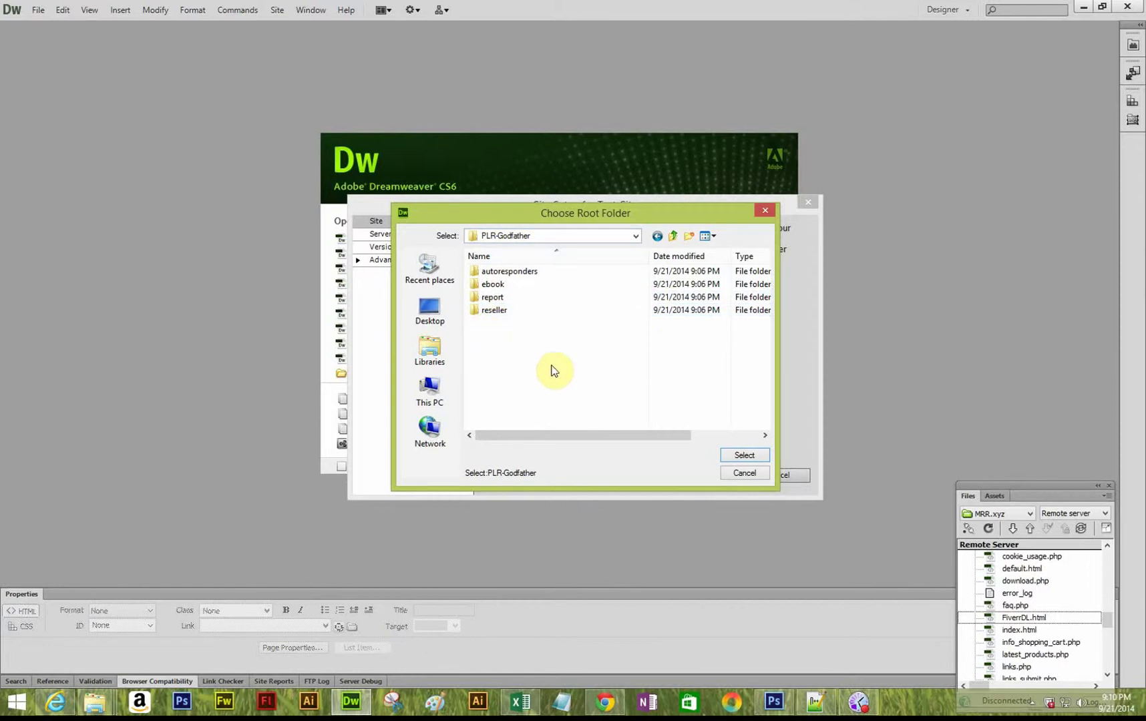
double_click(503, 307)
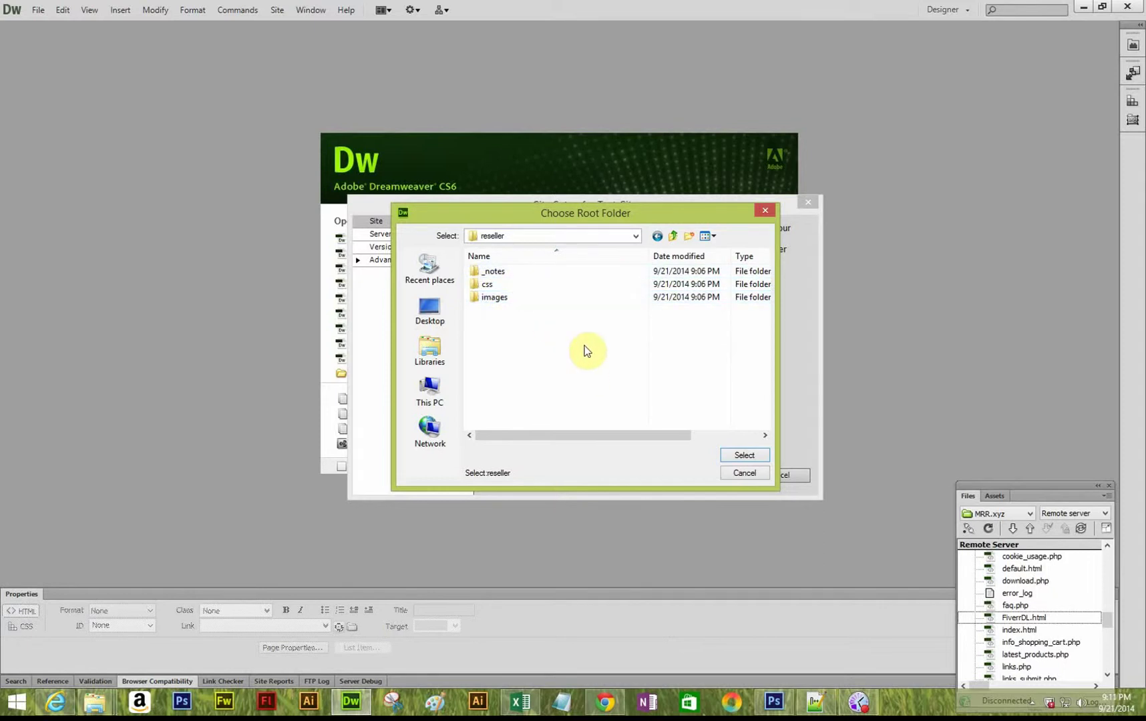
left_click(763, 455)
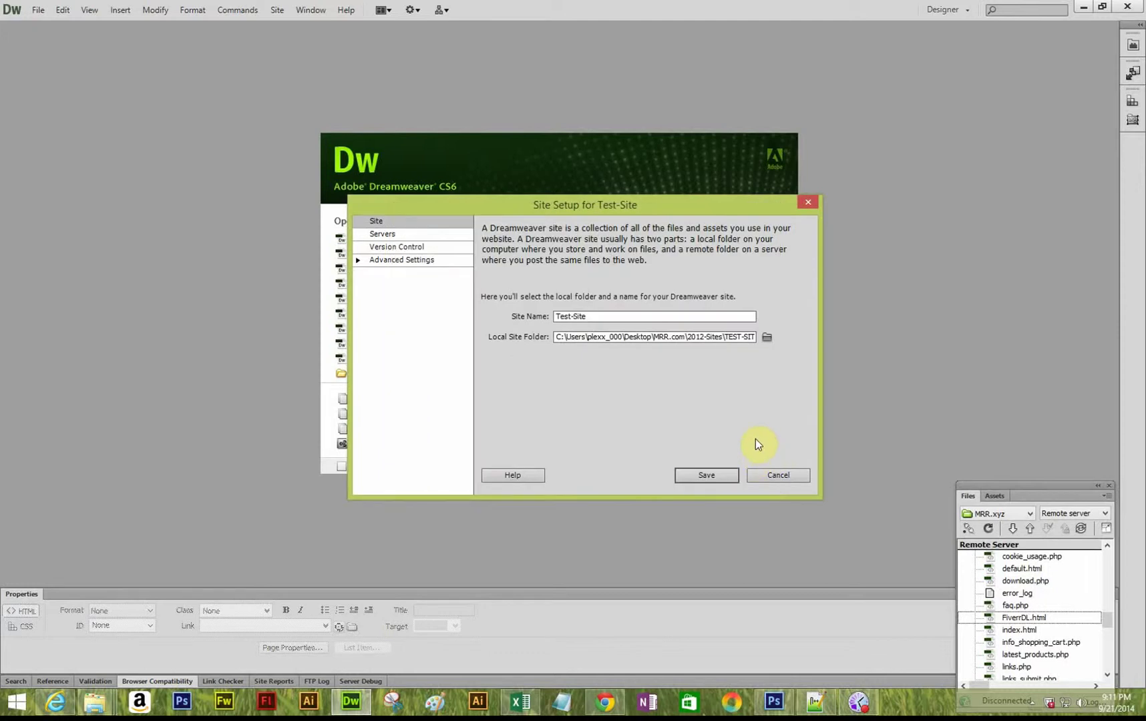
Add a server named Test-Site to the site setup with the FTP address ftp.buysiteshere.com
left_click(390, 235)
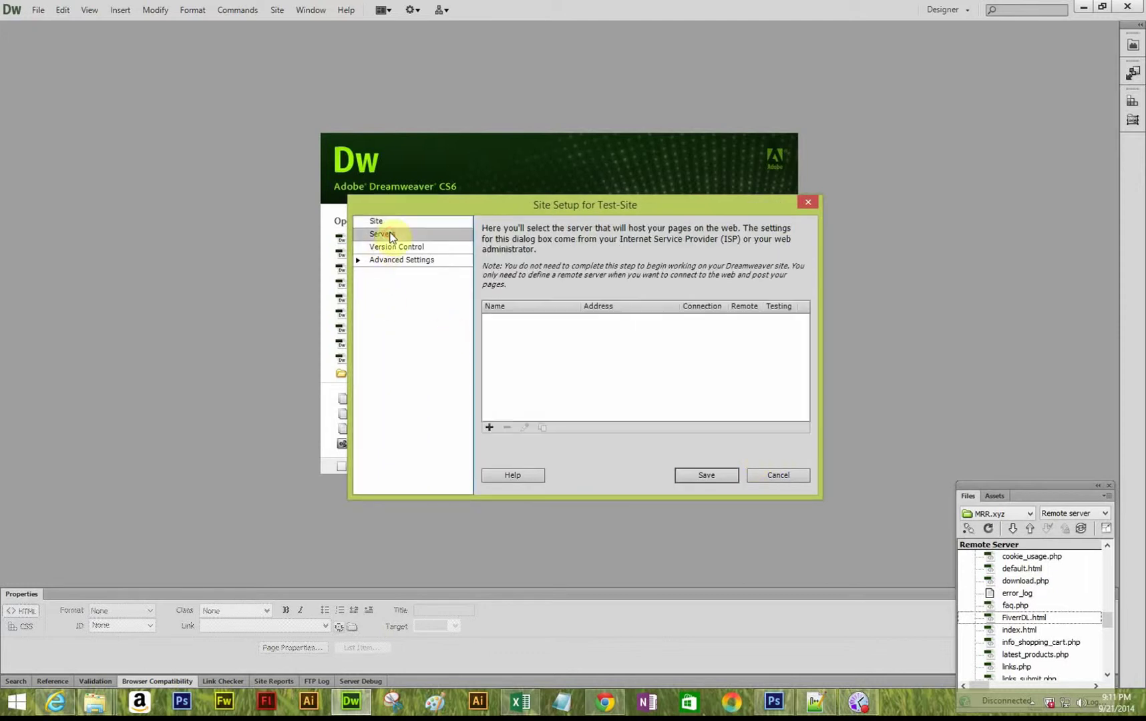
left_click(491, 428)
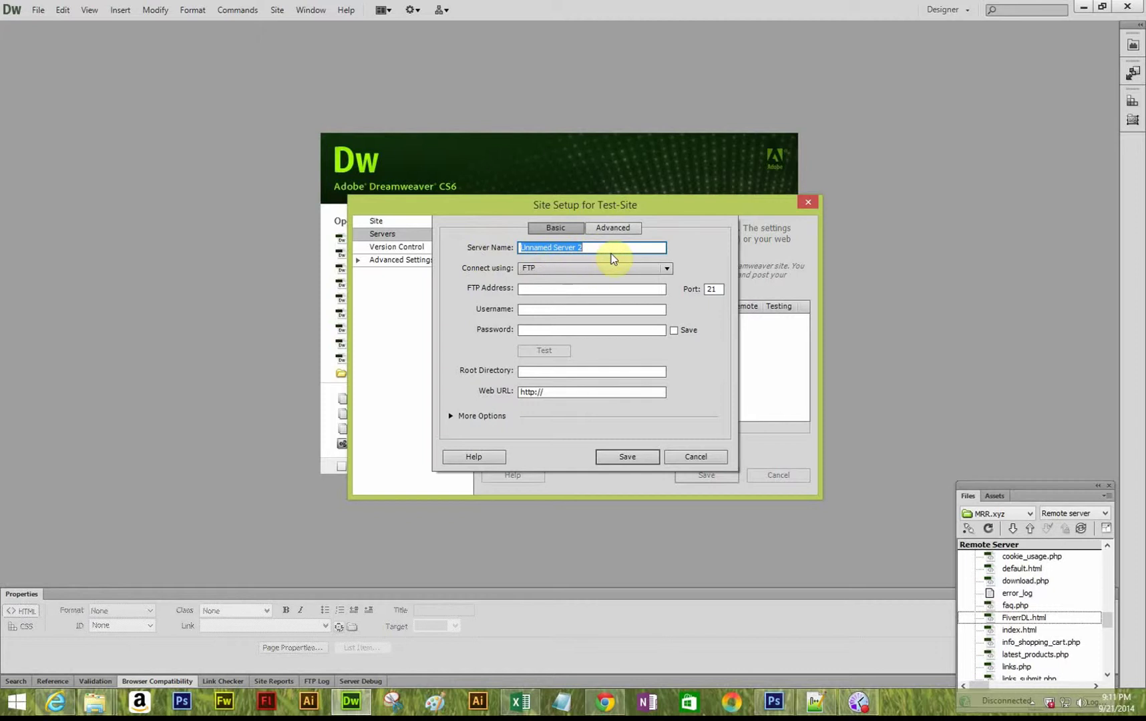
type("Test-Site")
left_click(534, 289)
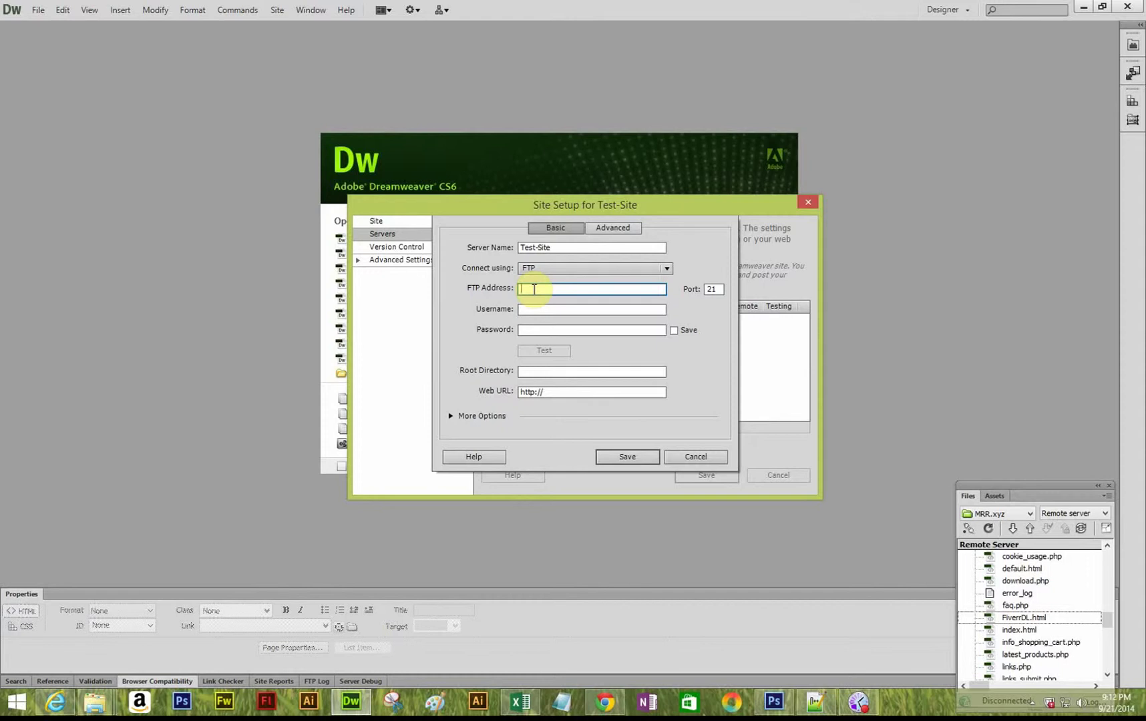
type("ftp")
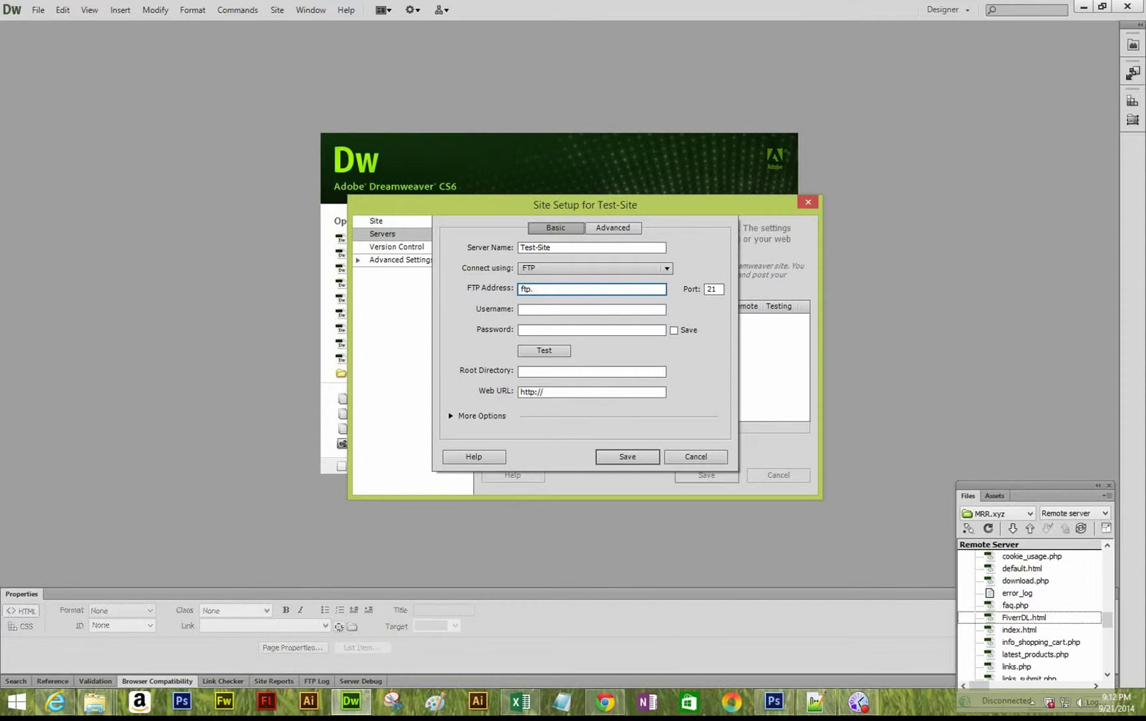
type(".buysiteshere.com")
Enter buysites as the server's FTP username and fill in the account password
left_click(552, 311)
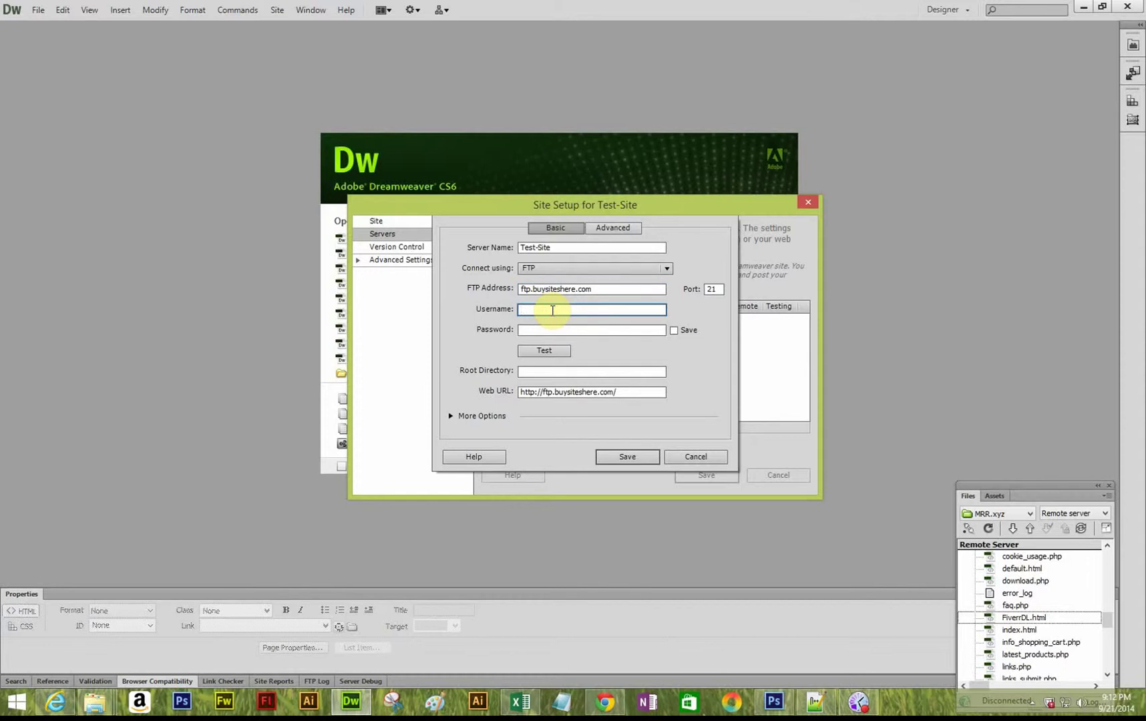
type("buysites")
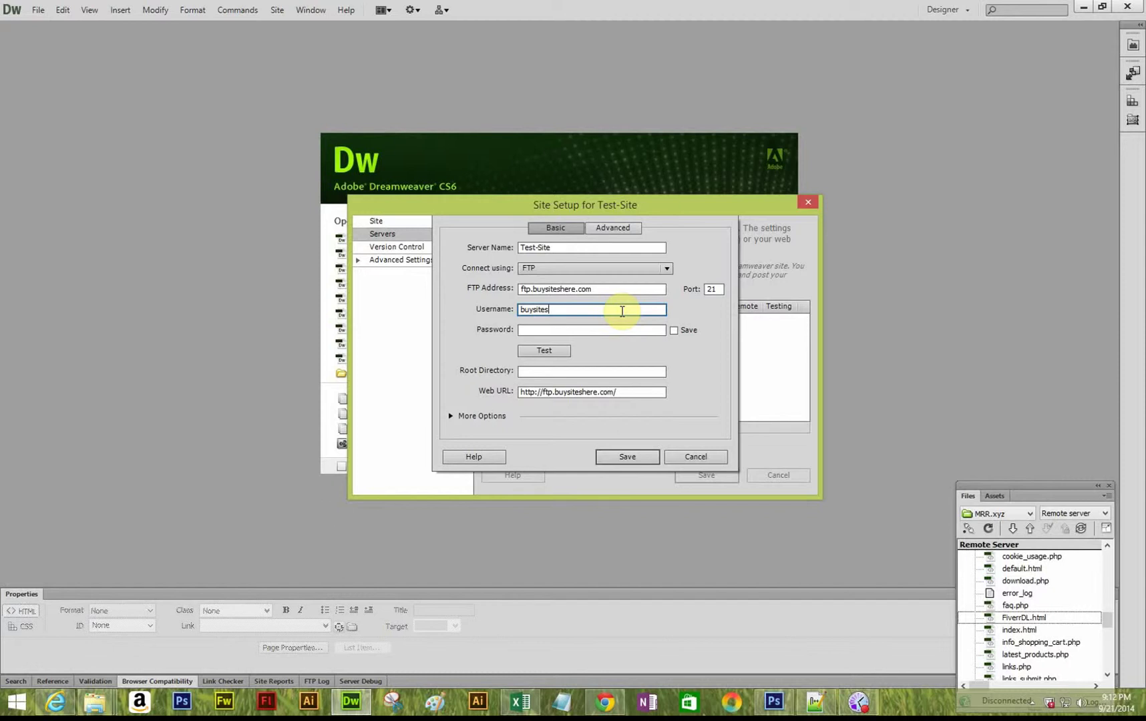
left_click_drag(559, 311, 506, 309)
left_click(556, 308)
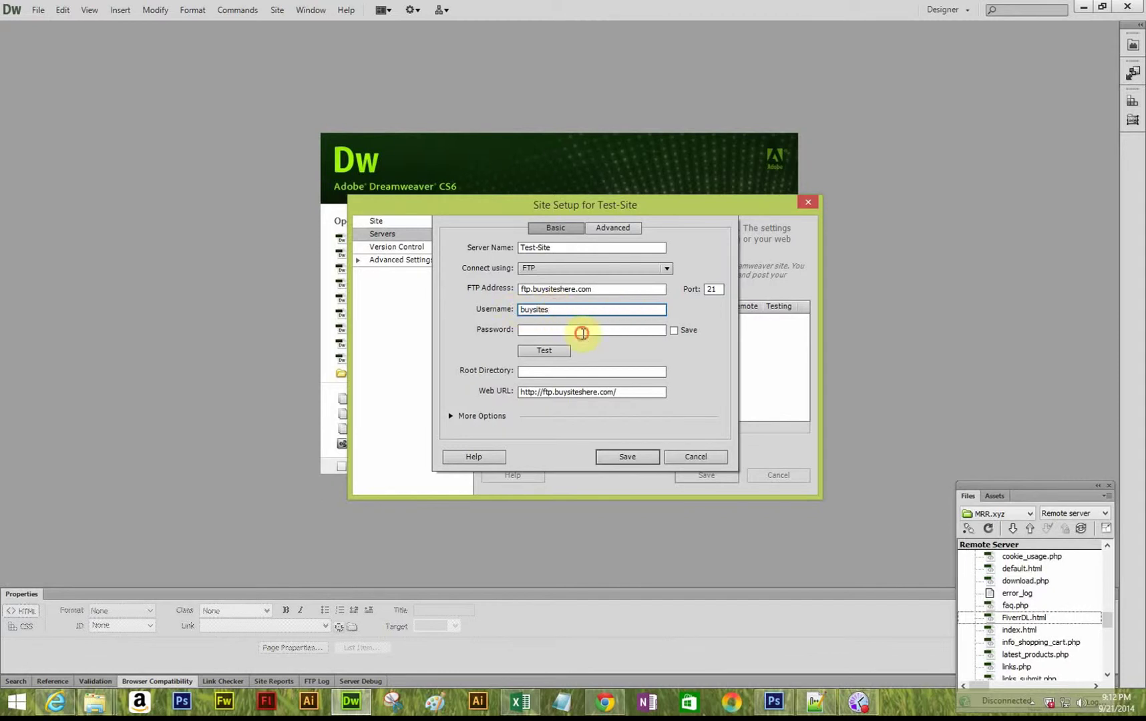
left_click(580, 329)
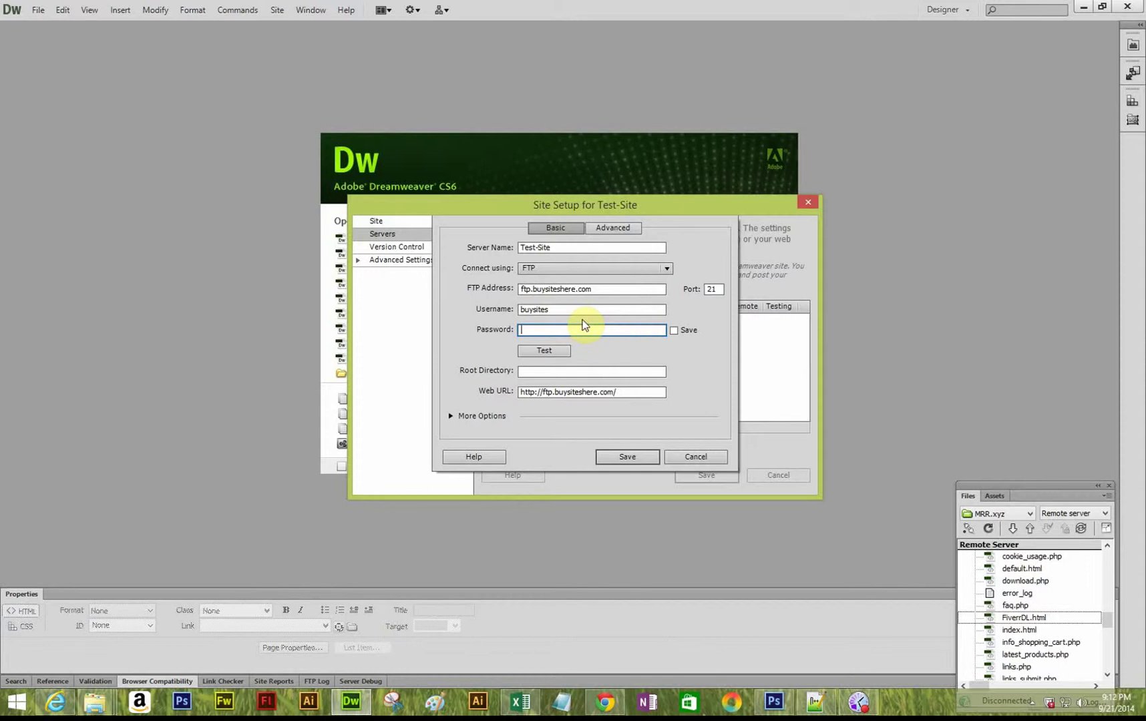
type("•••••••••••")
Set the server's root directory to public_html/ and test the FTP connection
left_click(538, 373)
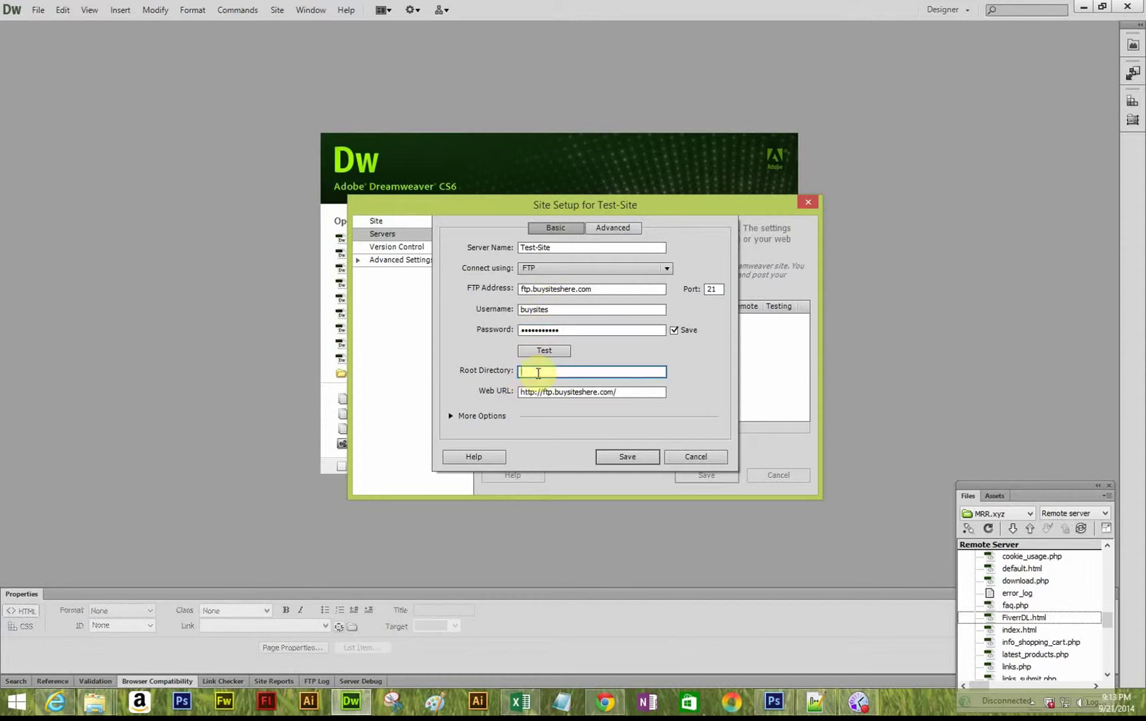
type("publi_html/")
left_click(538, 371)
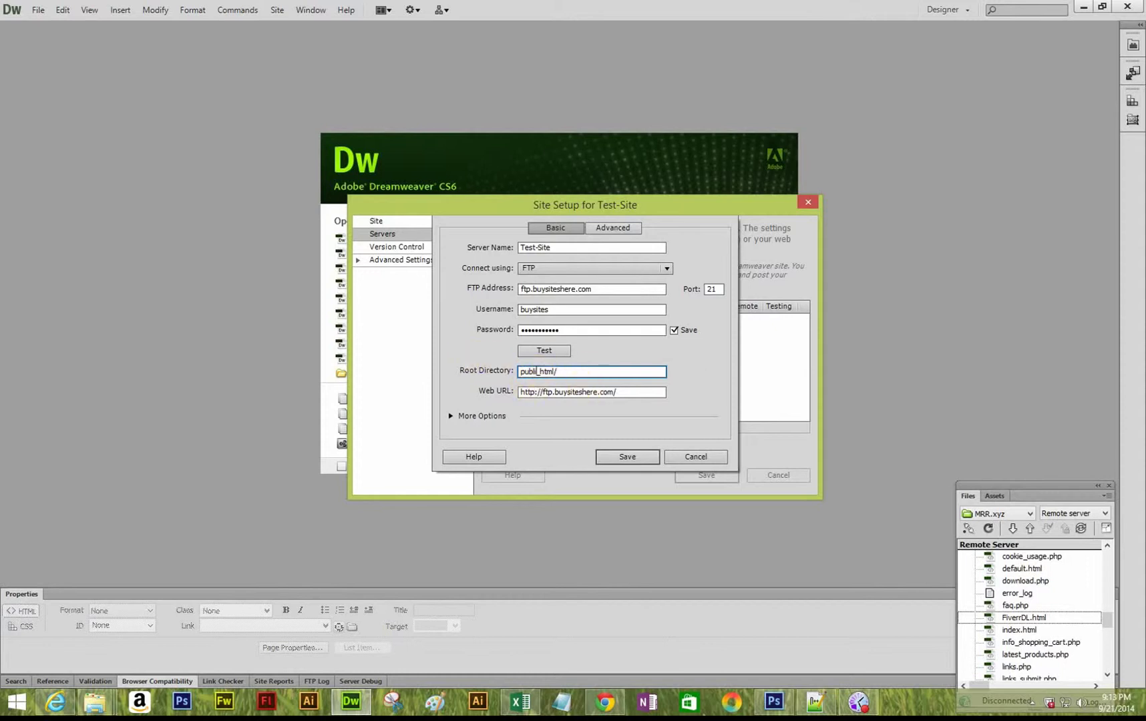
type("c")
left_click(540, 352)
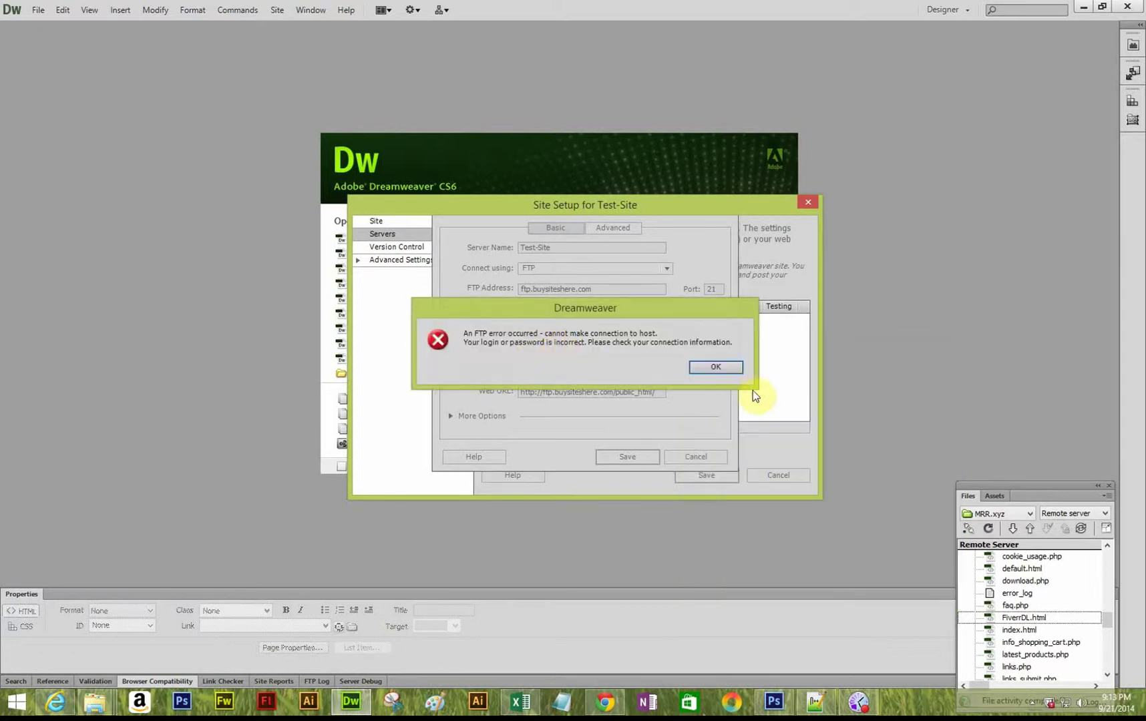
left_click(717, 367)
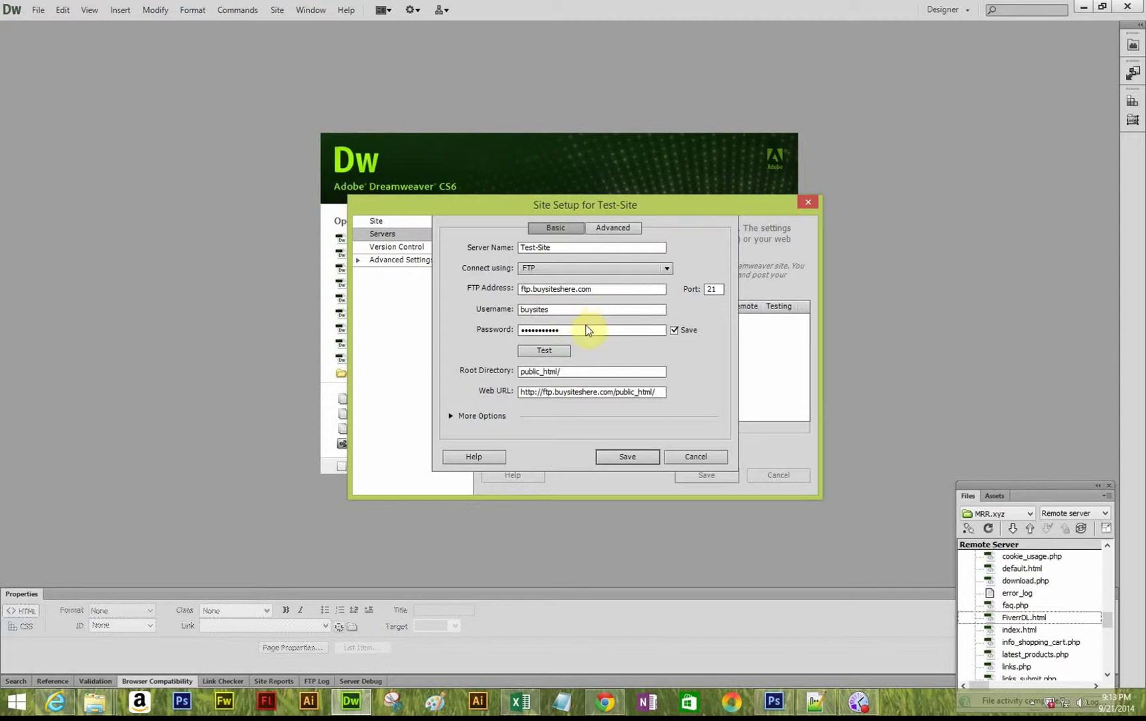
Replace the server's FTP password with the correct account password and test the connection again
double_click(576, 327)
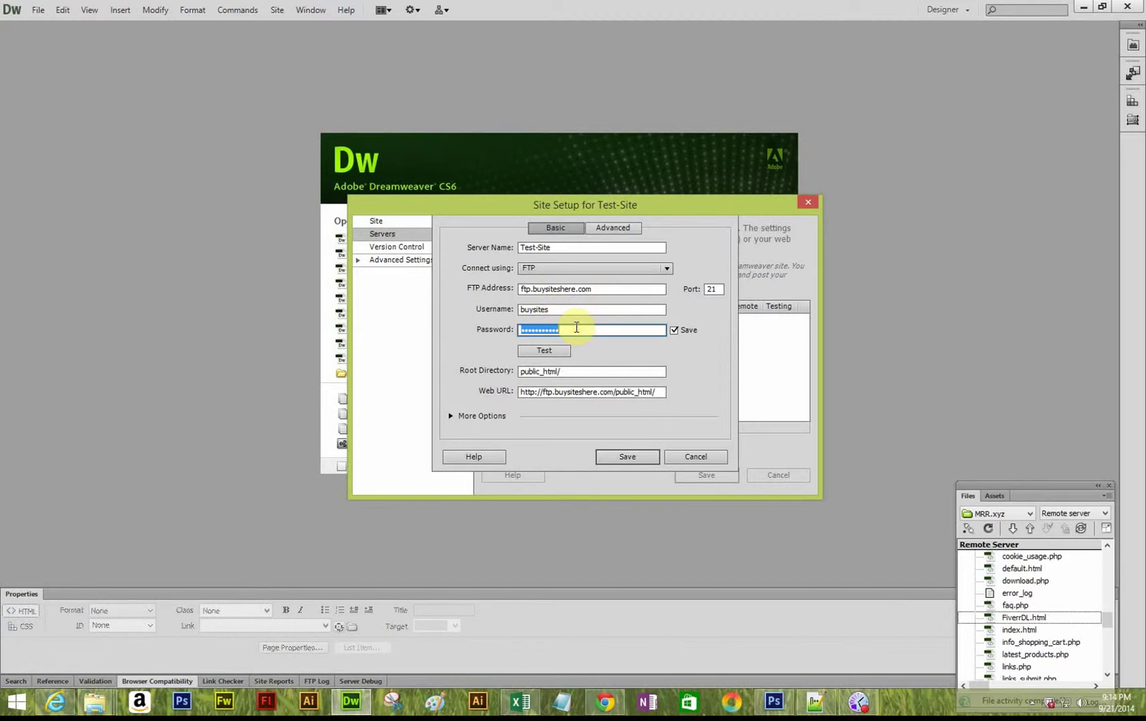
type("***")
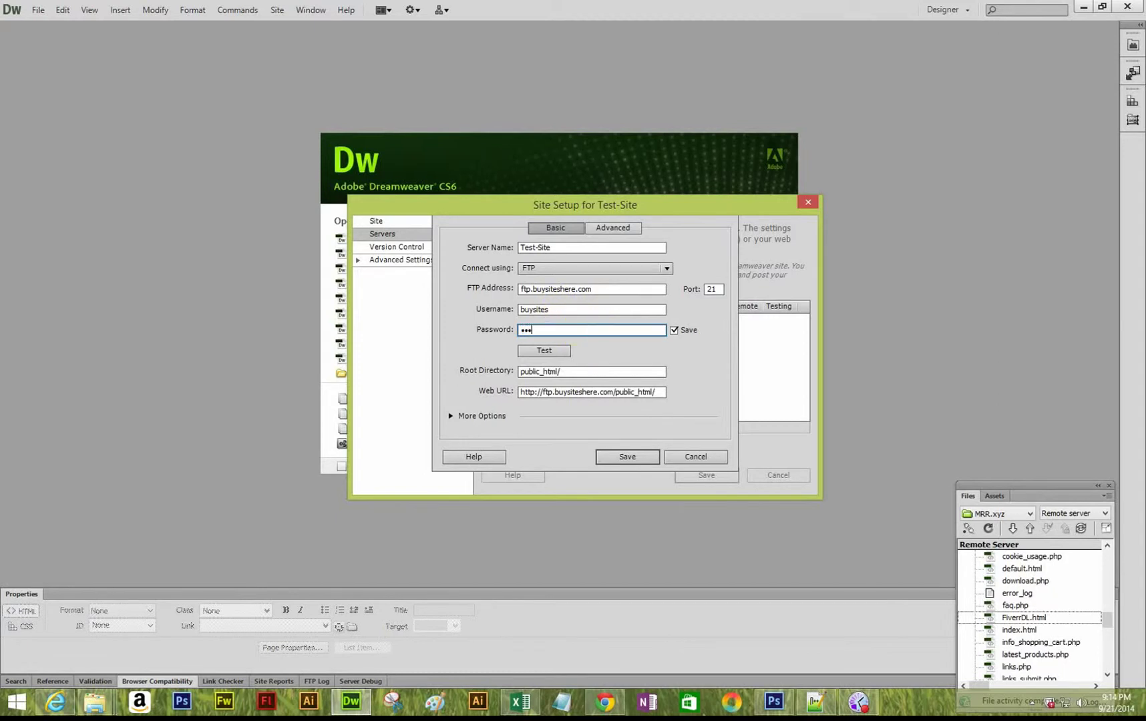
key("BackSpace")
key("BackSpace")
key("BackSpace")
type("*************")
left_click(542, 350)
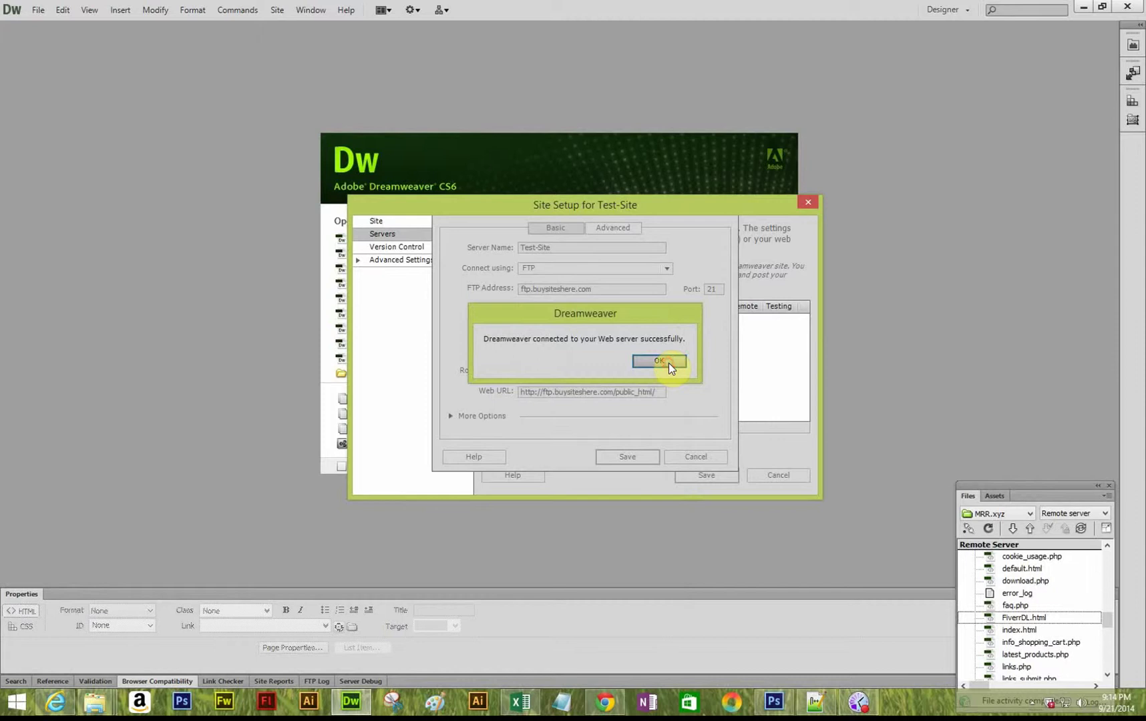
left_click(668, 363)
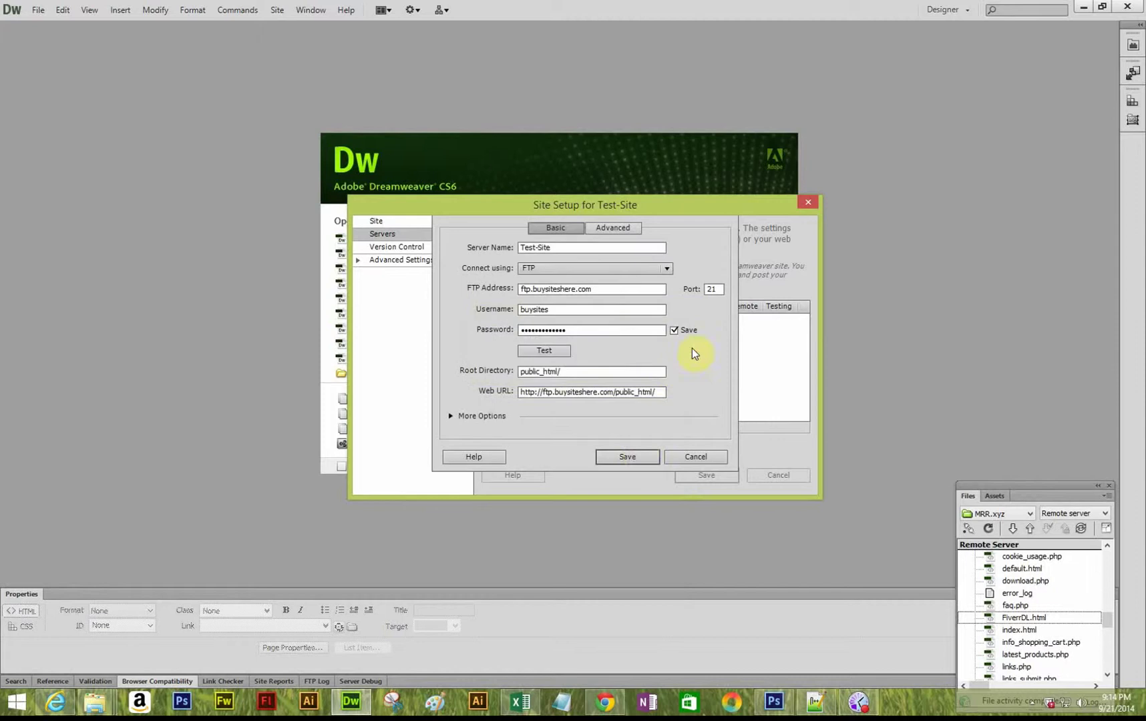
Save the server with the Testing option enabled alongside Remote, and save the Test-Site setup
left_click(629, 458)
left_click(770, 319)
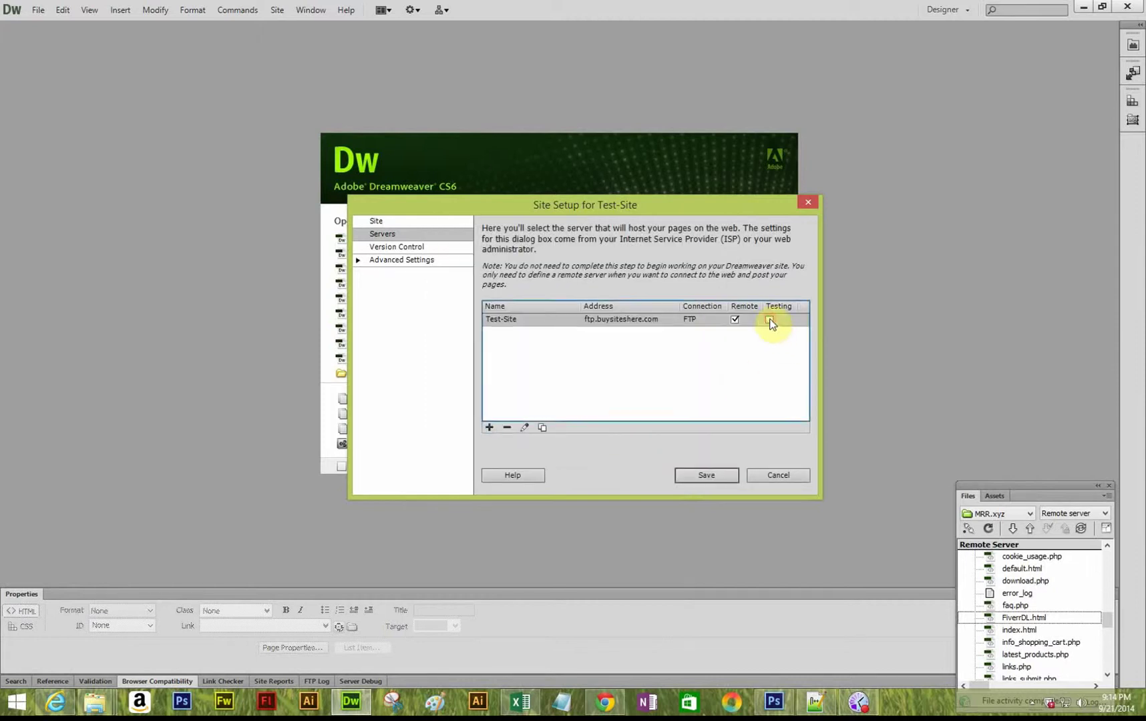
left_click(720, 475)
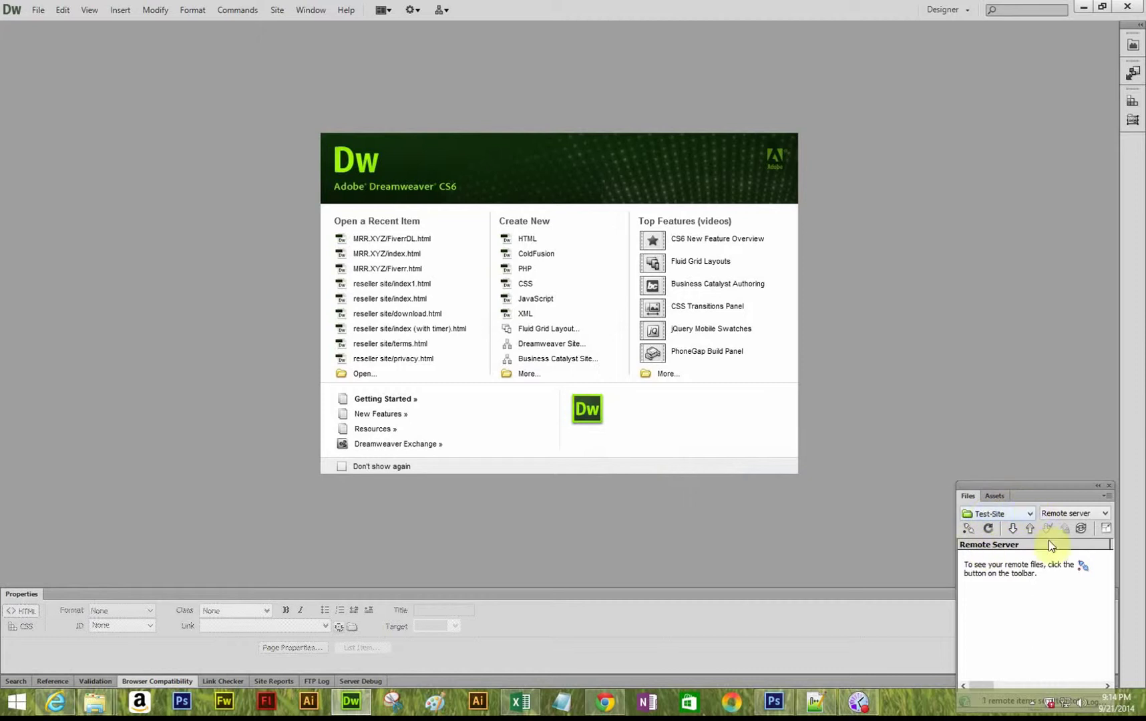
Connect to the remote server and open its index.html, including dependent files and overwriting all local copies
left_click(970, 528)
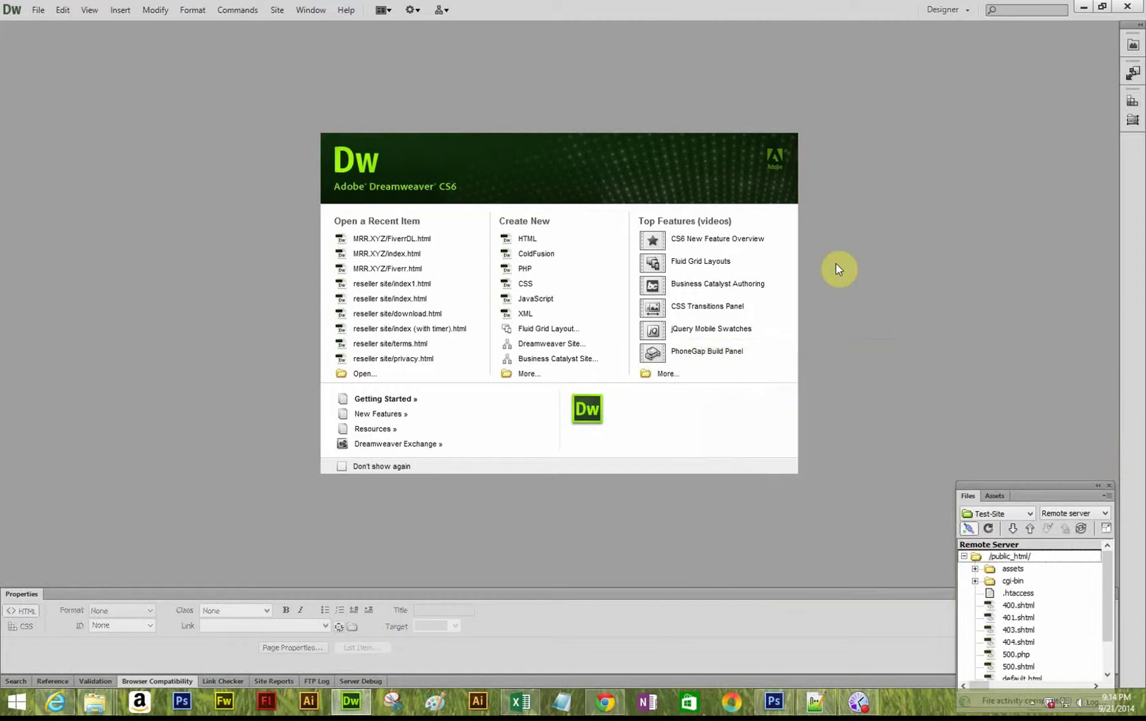
left_click_drag(1107, 564, 1114, 609)
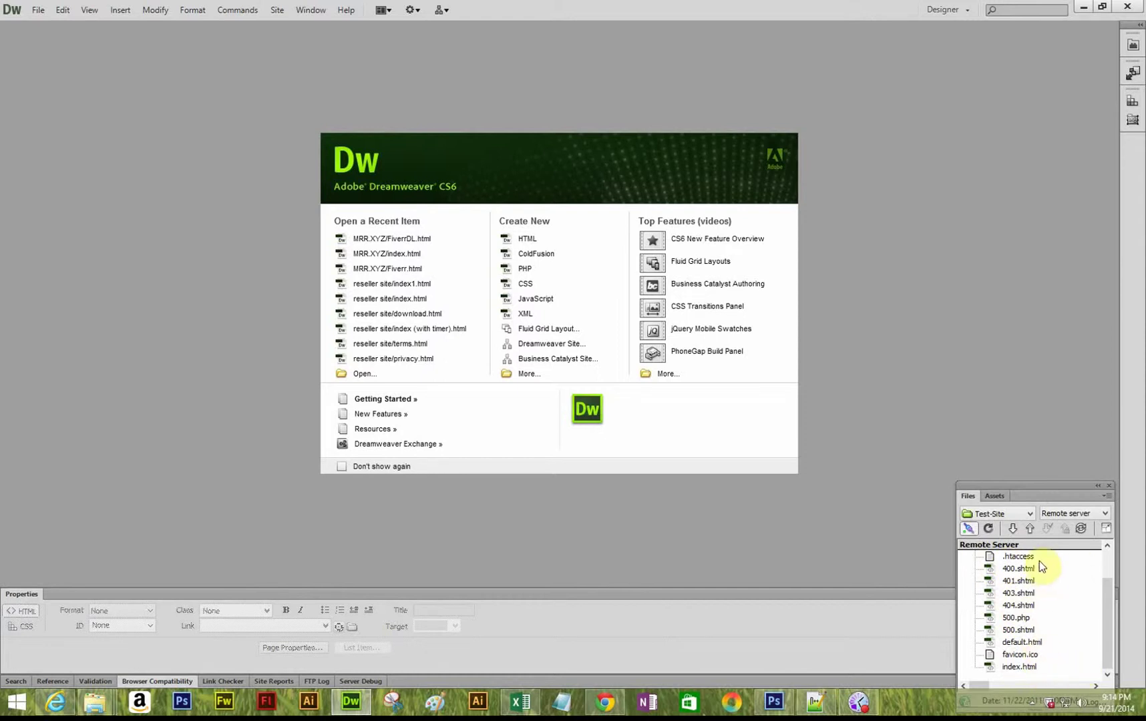
double_click(1014, 667)
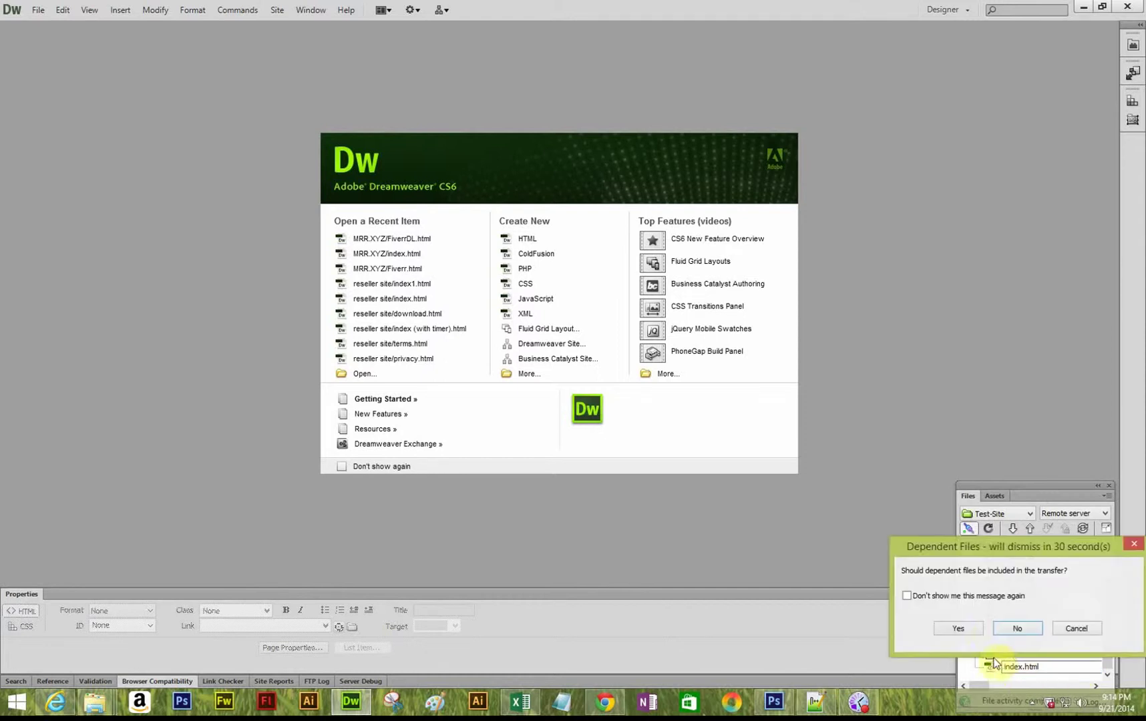
left_click(969, 625)
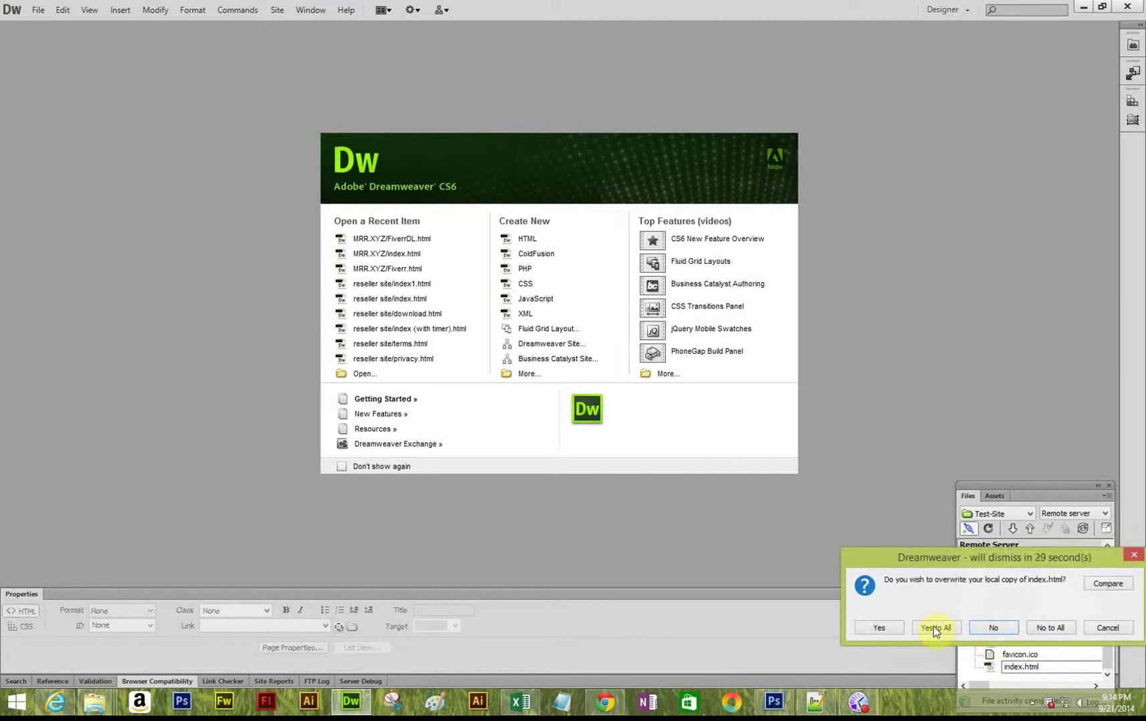
left_click(935, 627)
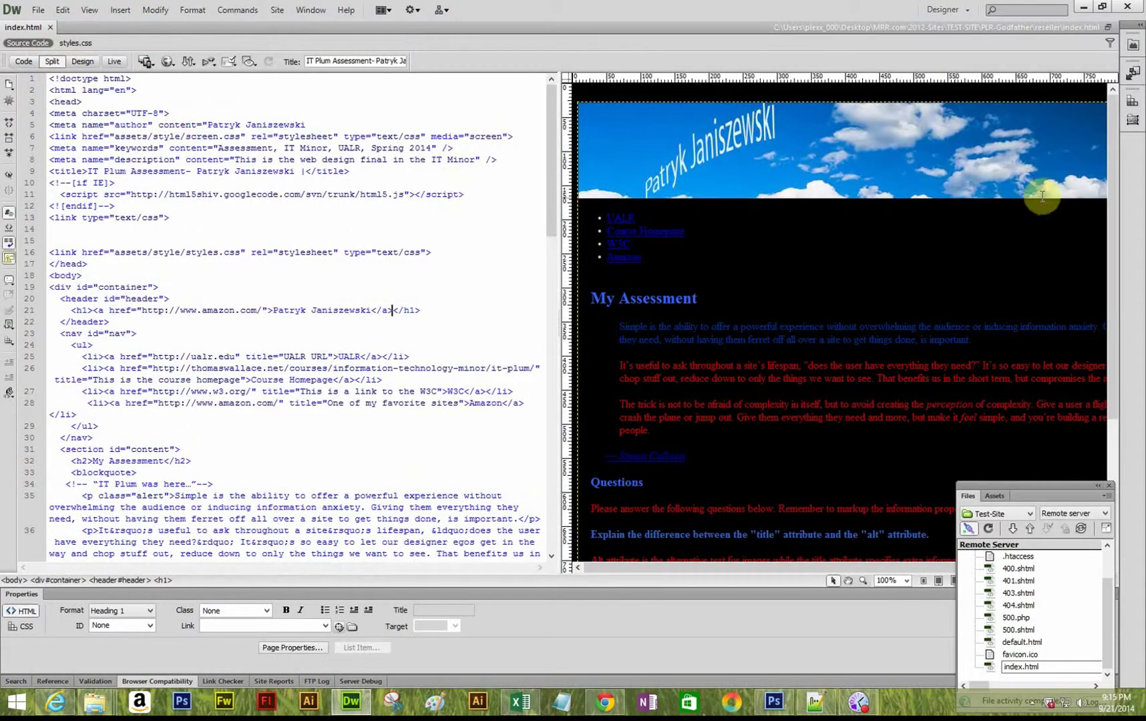
Switch the site's file listing to the local view, check the modification details, and place the cursor in the charset line of index.html
left_click(1105, 514)
left_click(1070, 522)
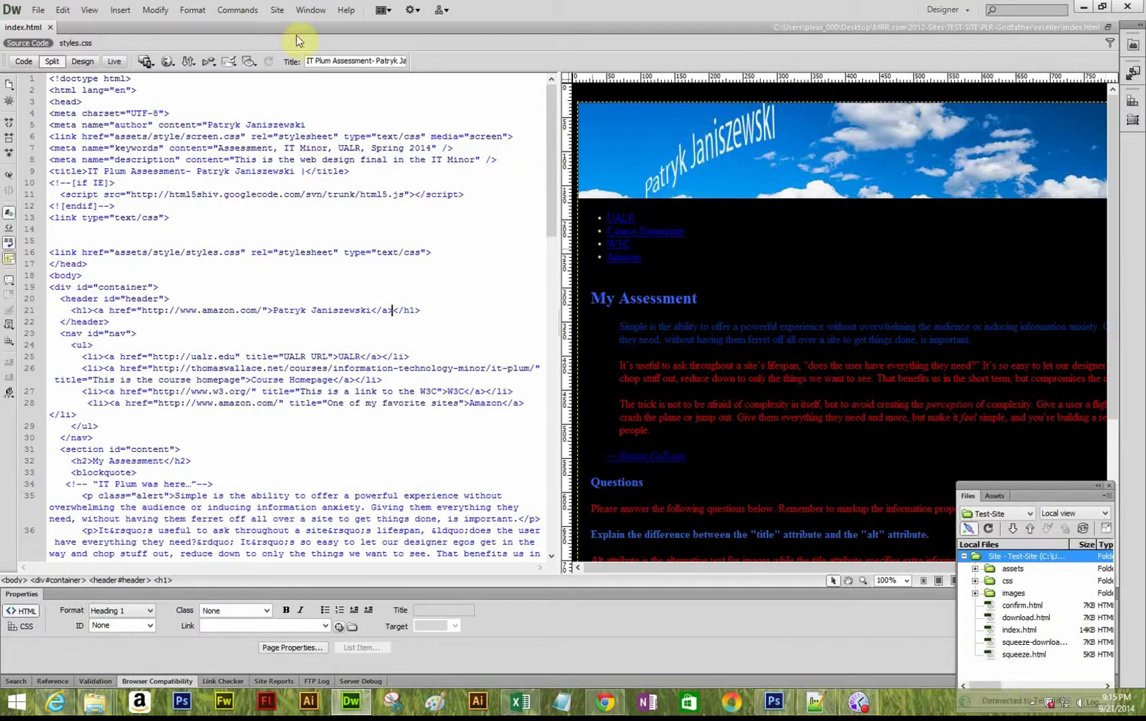
scroll(141, 97, "down", 5)
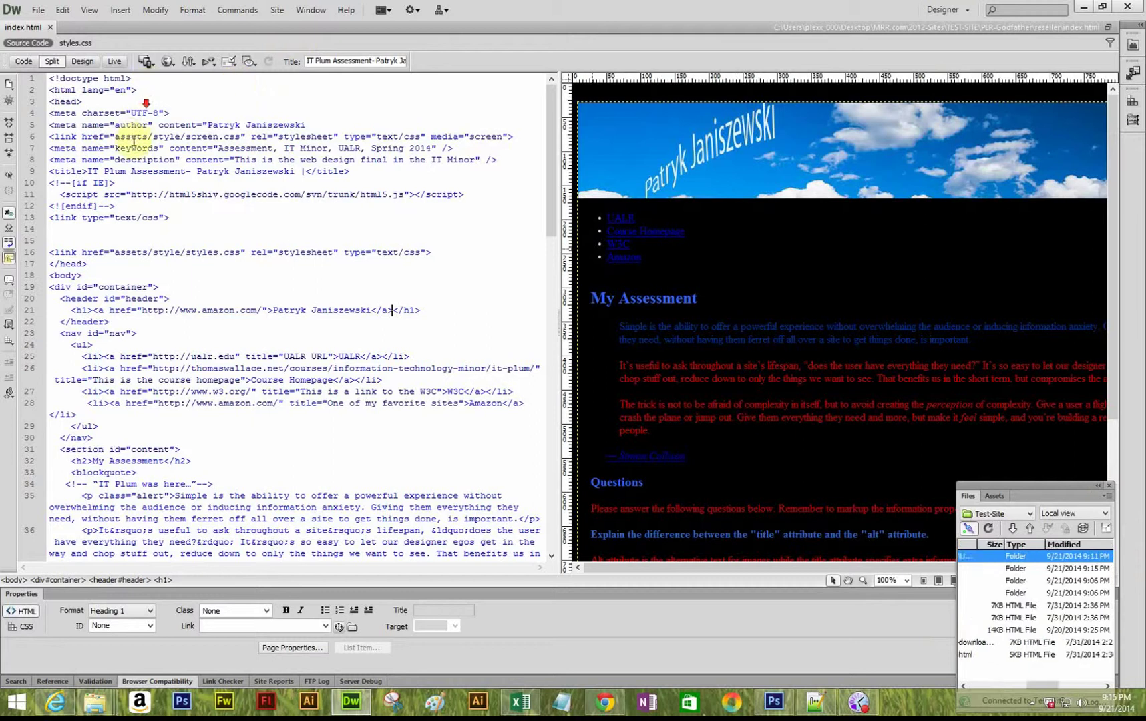
left_click(210, 109)
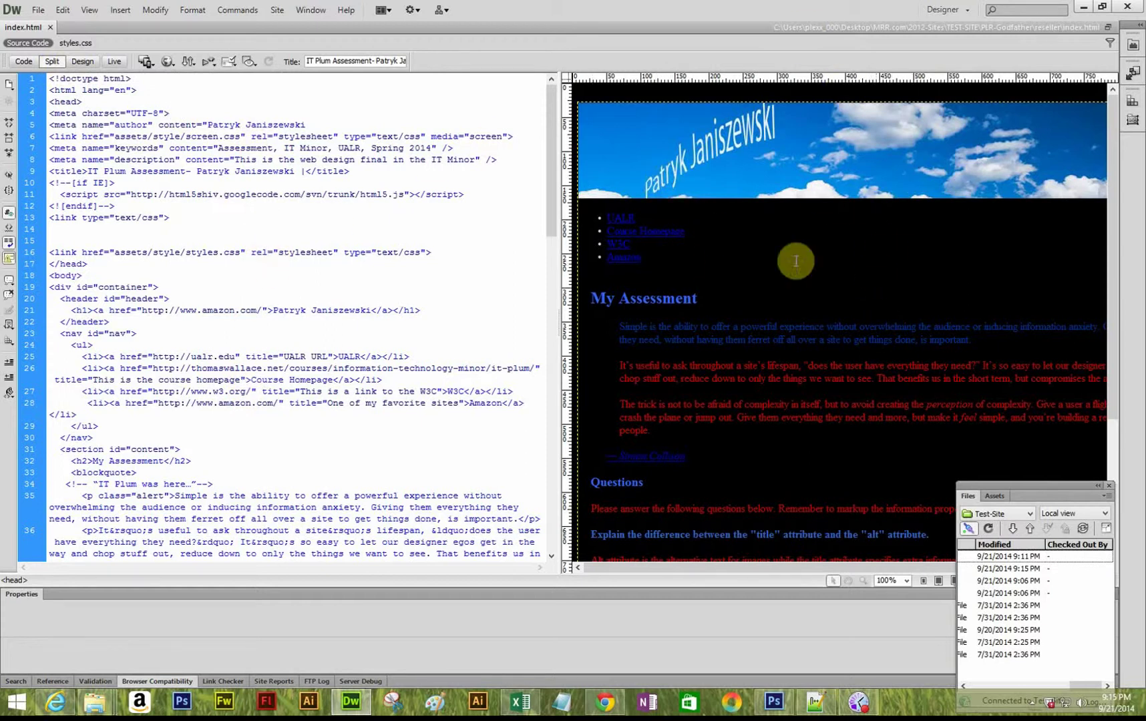
Examine index.html in Code view and in Design view from the header to the footer
left_click(24, 60)
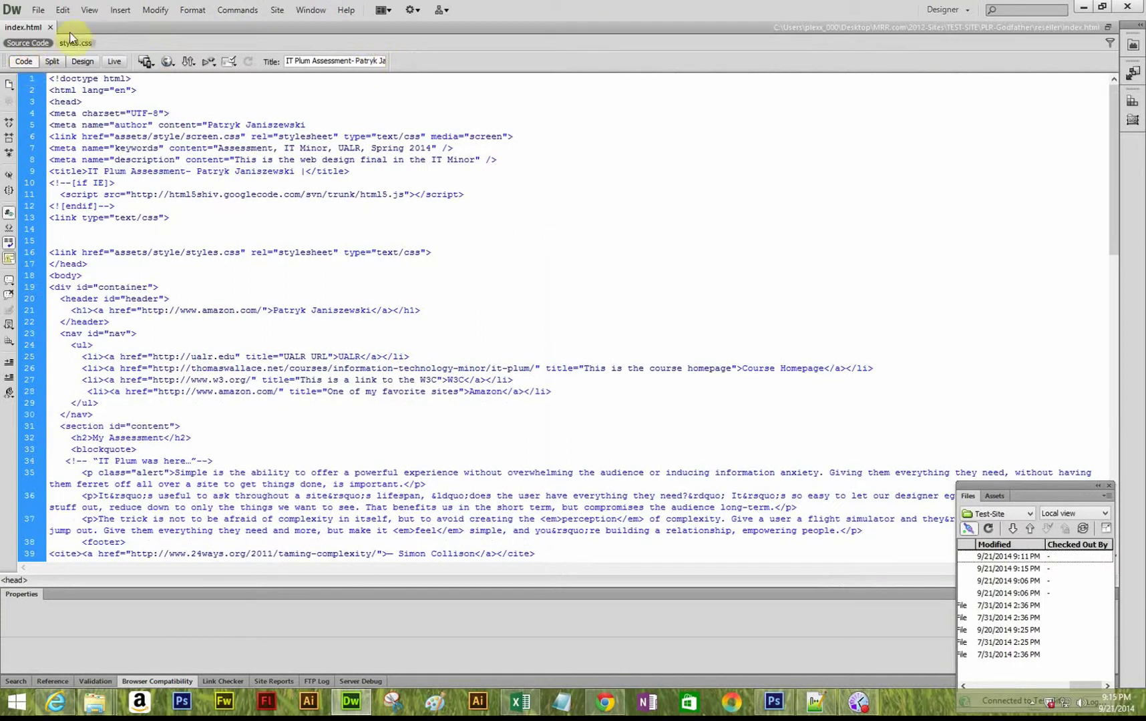
left_click(80, 61)
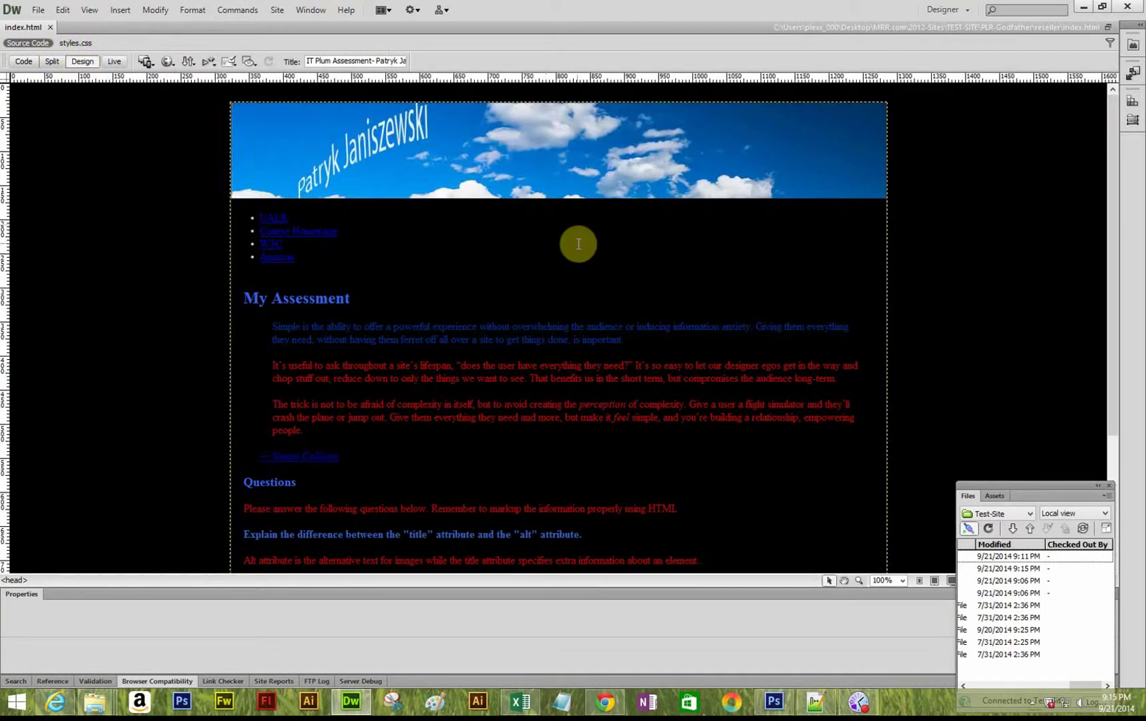
scroll(669, 275, "down", 3)
scroll(564, 354, "up", 3)
scroll(467, 337, "down", 3)
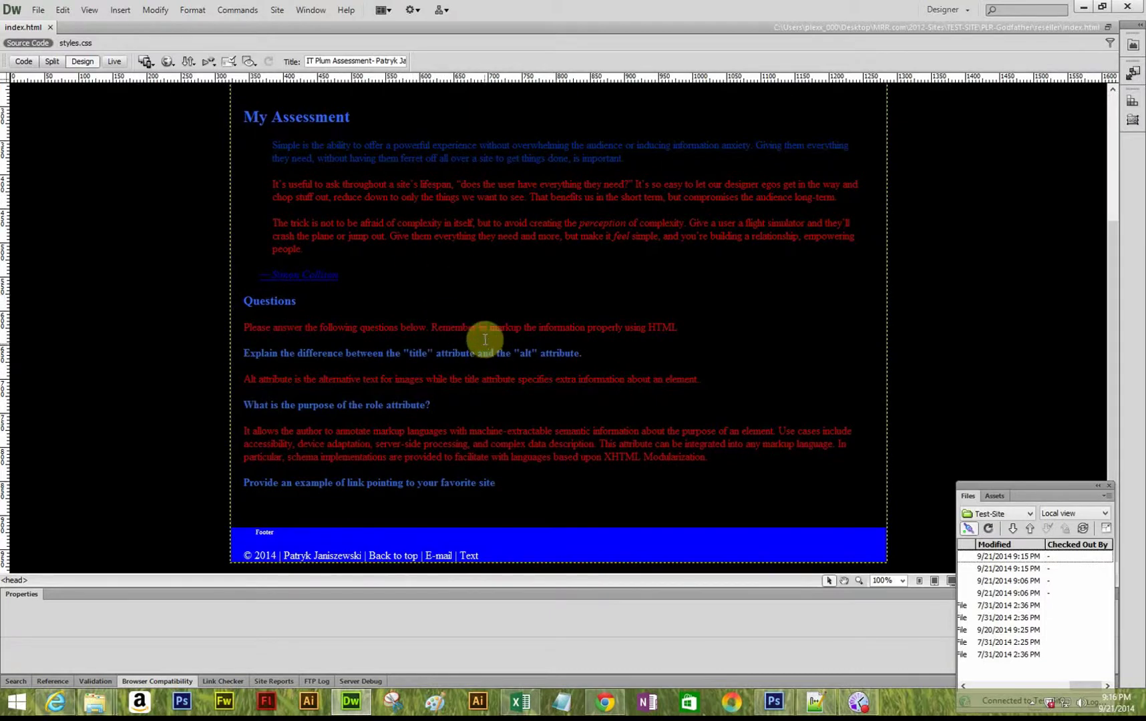
scroll(476, 328, "up", 3)
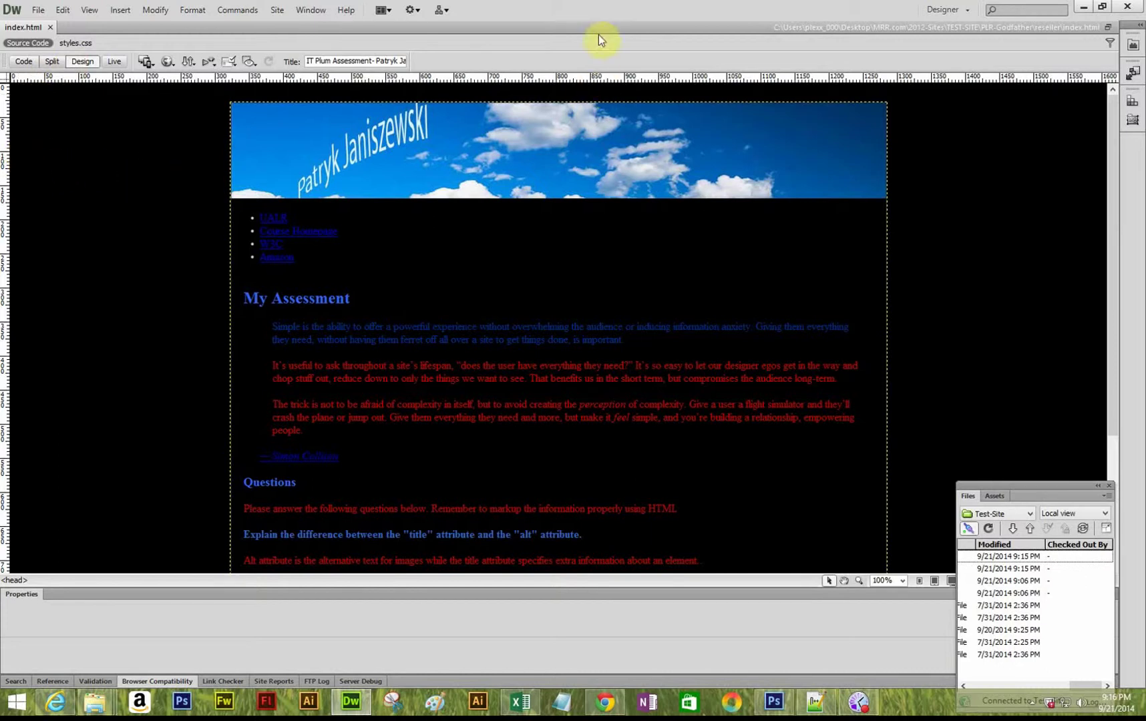
Preview index.html in Live view from header to footer, and show it in Split view beside the code
left_click(114, 63)
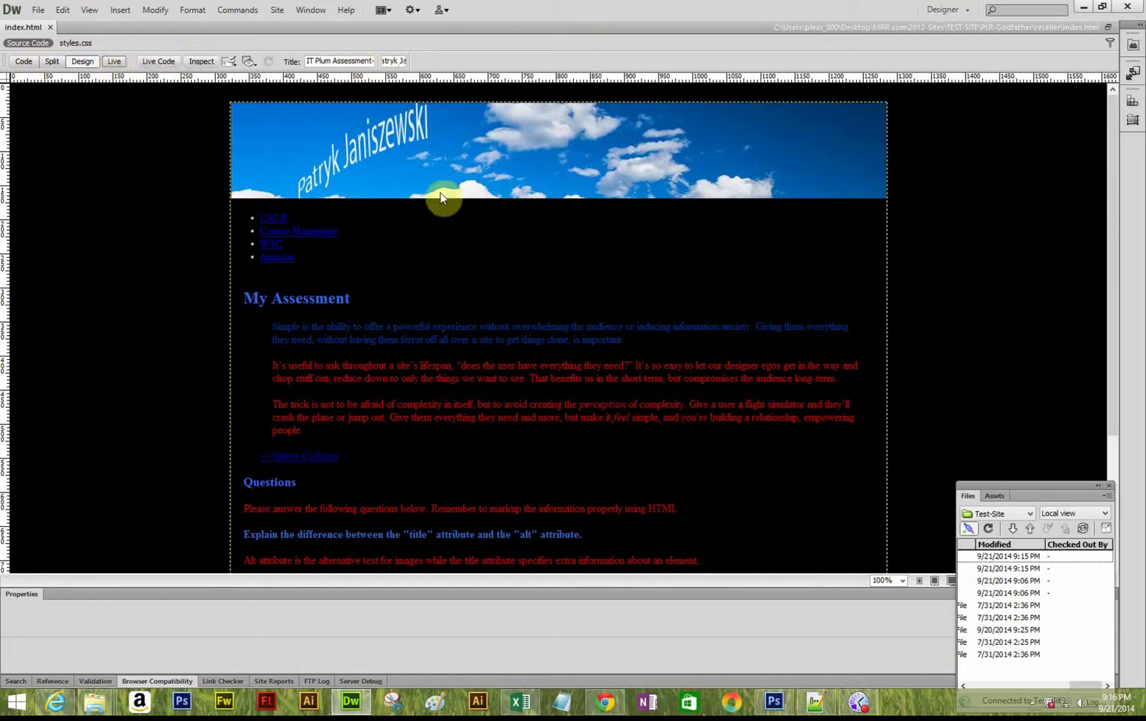
scroll(461, 287, "down", 3)
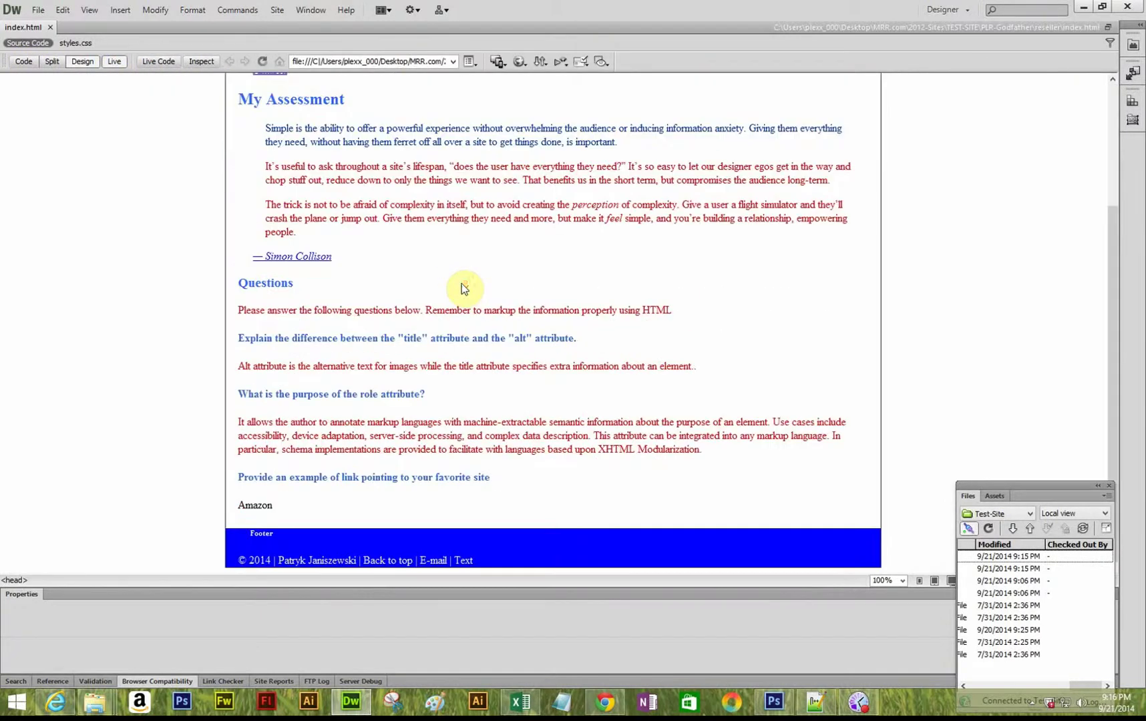
scroll(461, 287, "up", 3)
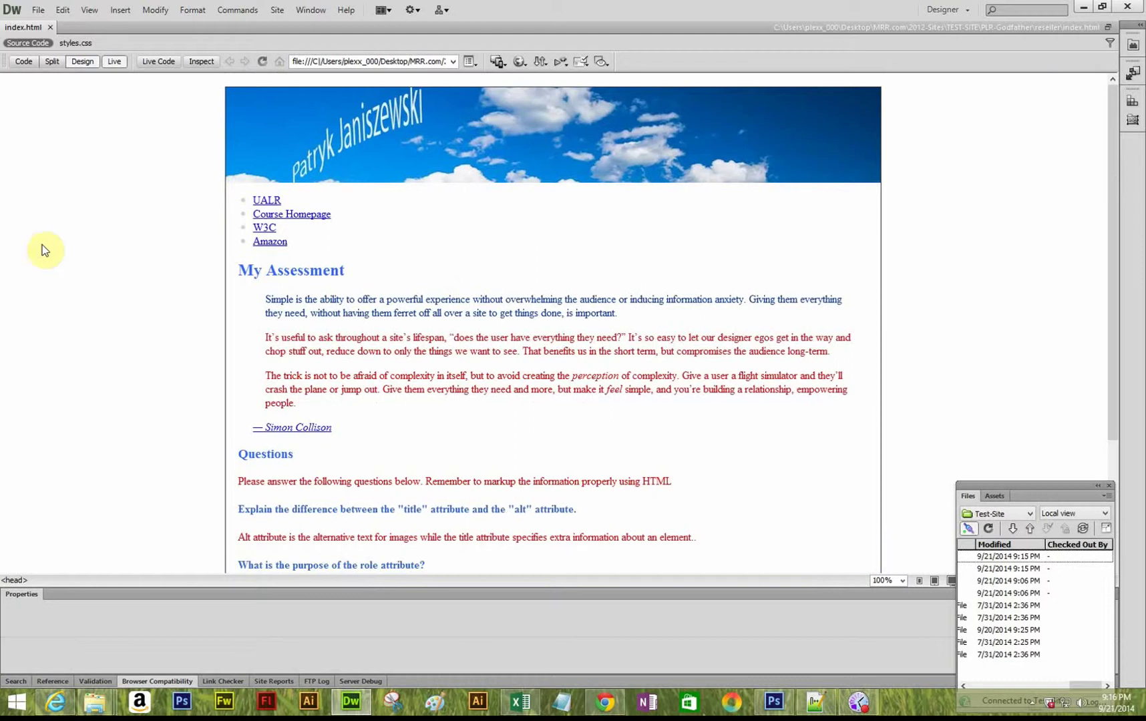
scroll(428, 145, "down", 3)
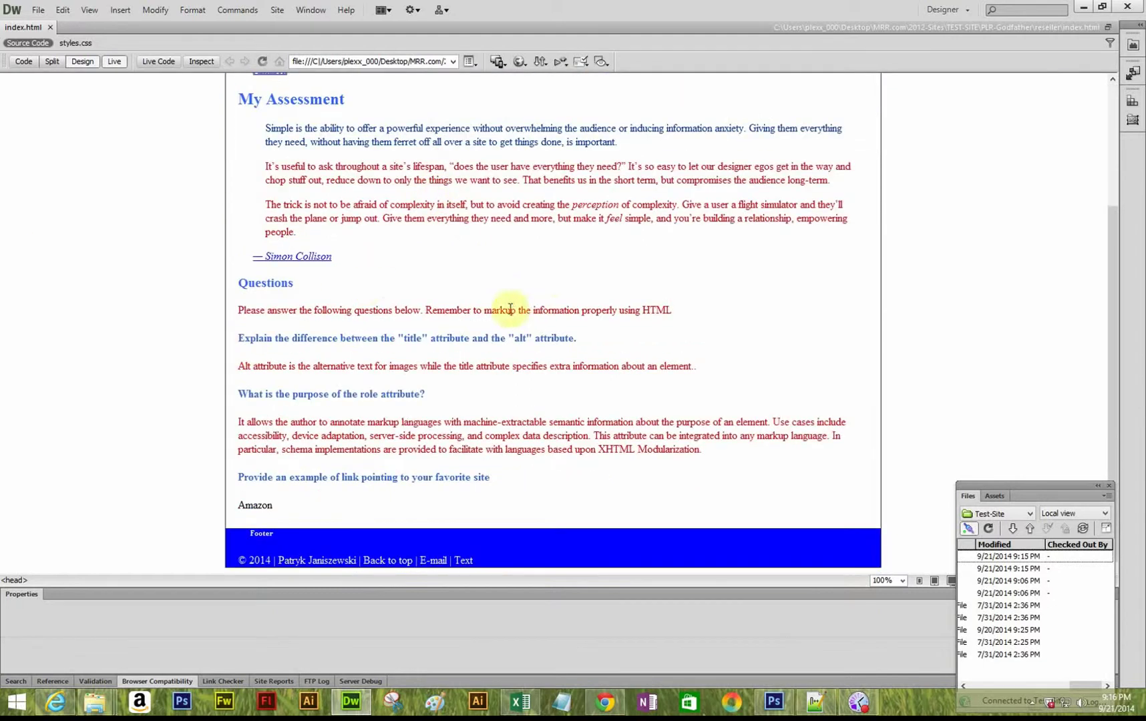
scroll(511, 308, "up", 3)
scroll(502, 304, "down", 3)
scroll(508, 308, "up", 3)
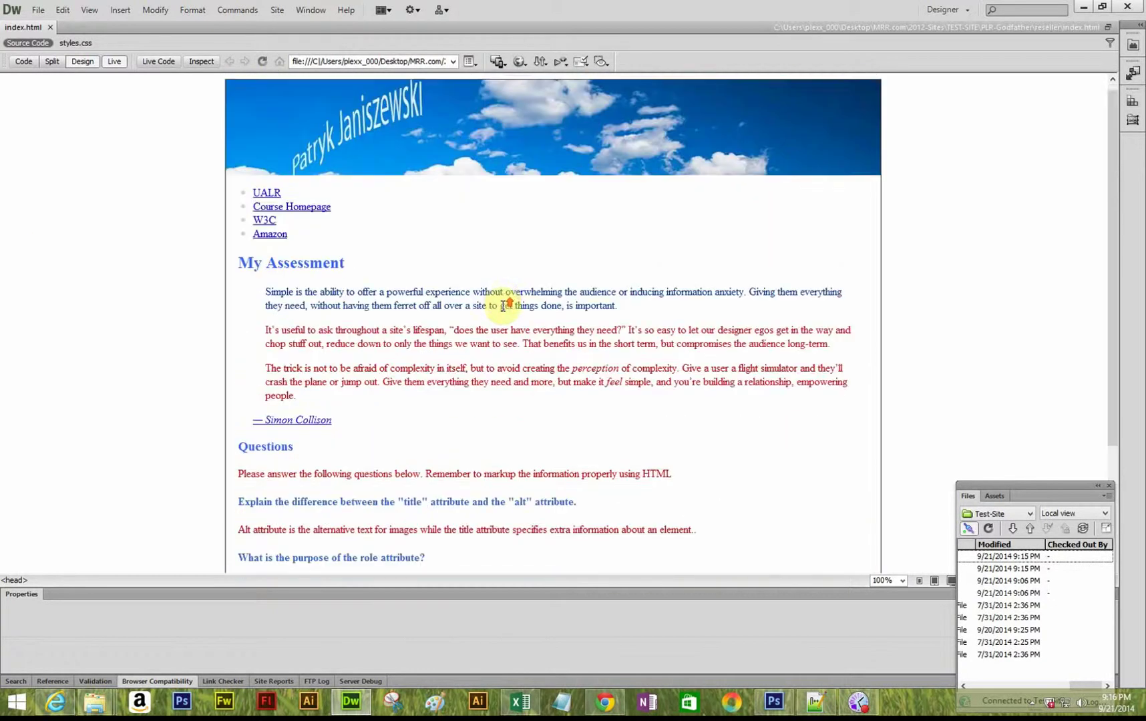
scroll(509, 235, "down", 3)
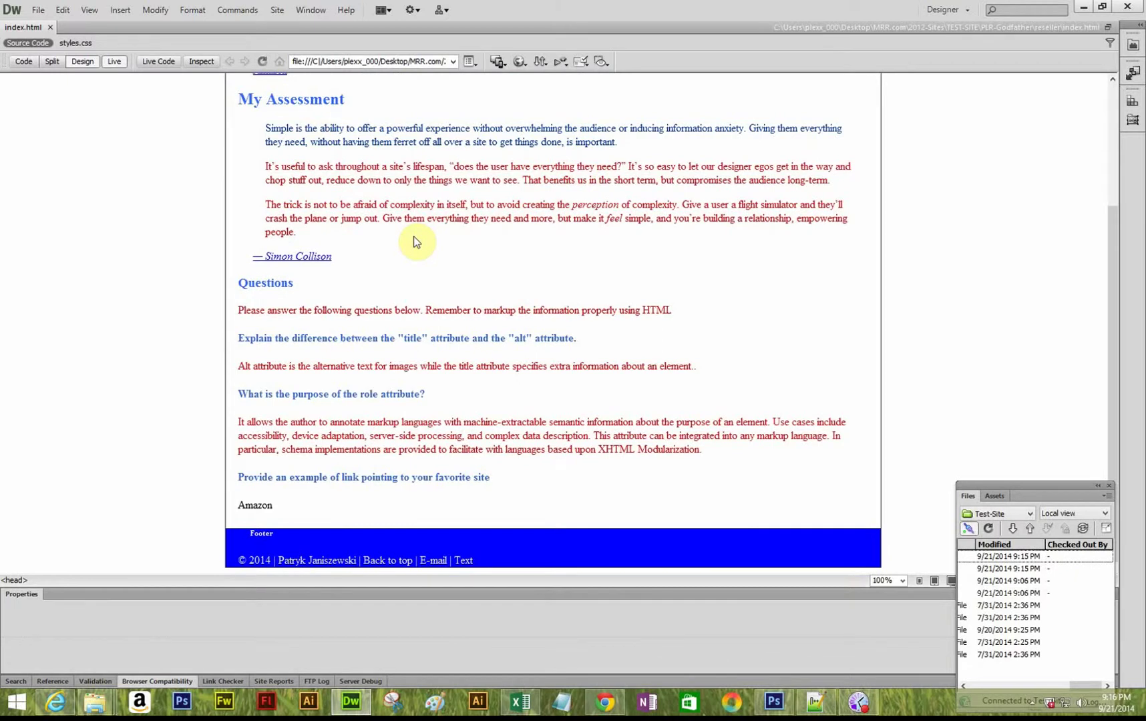
scroll(415, 242, "up", 3)
scroll(425, 246, "down", 3)
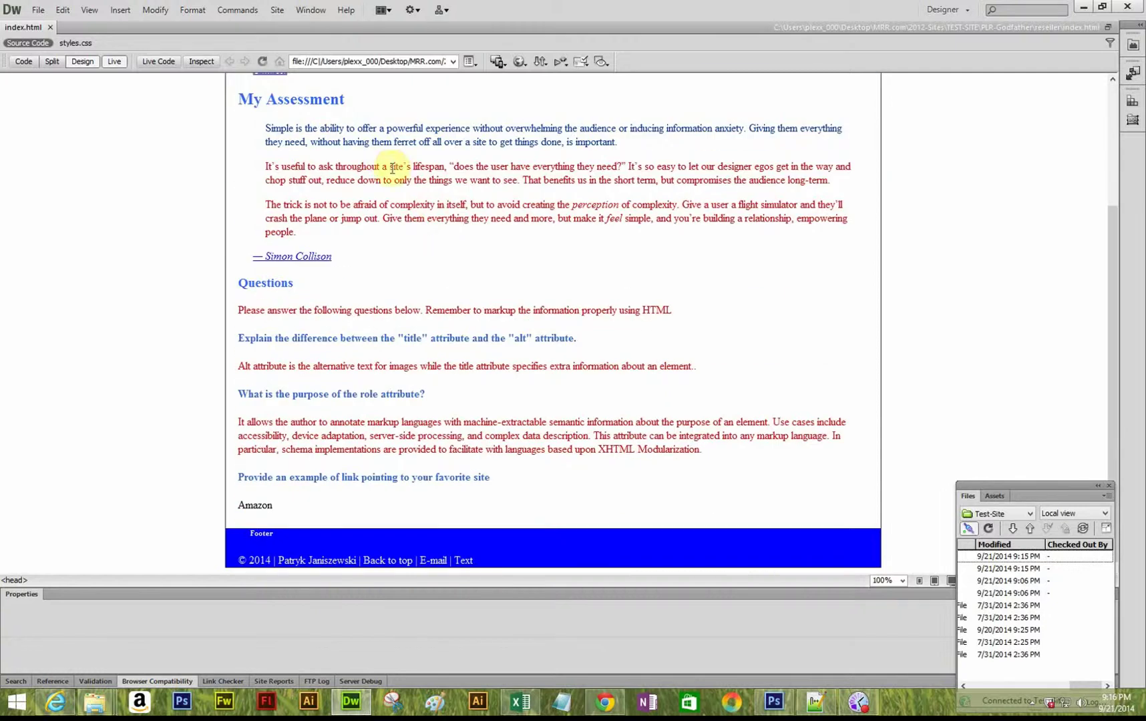
scroll(297, 167, "up", 3)
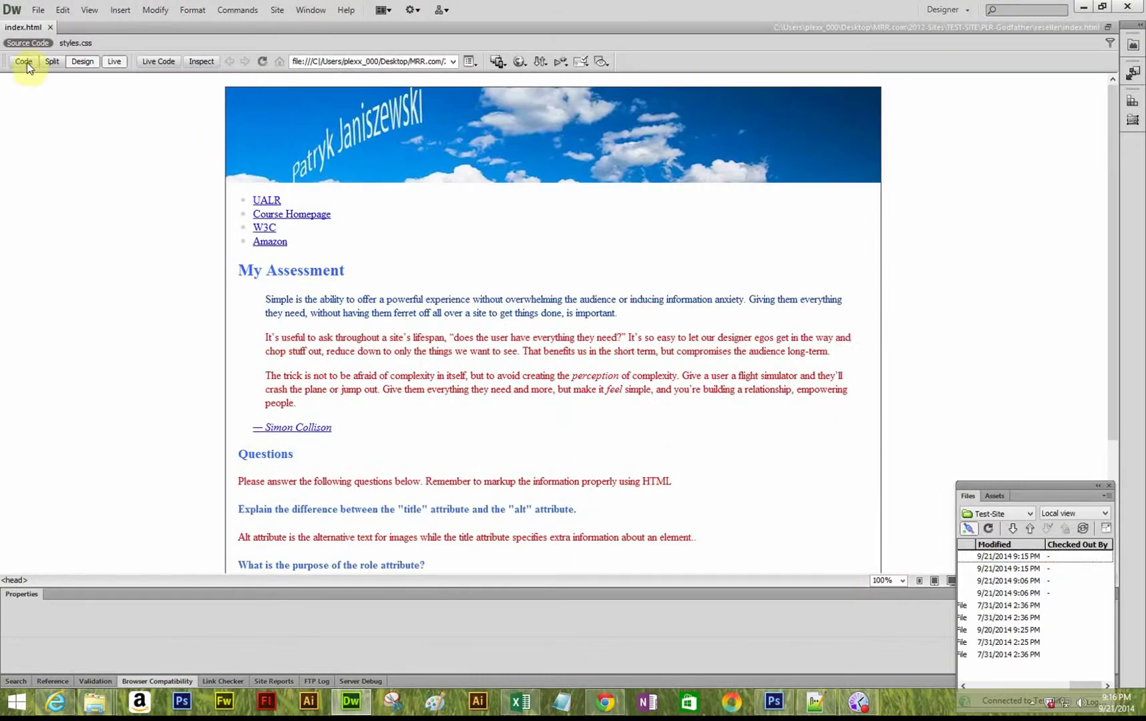
left_click(52, 62)
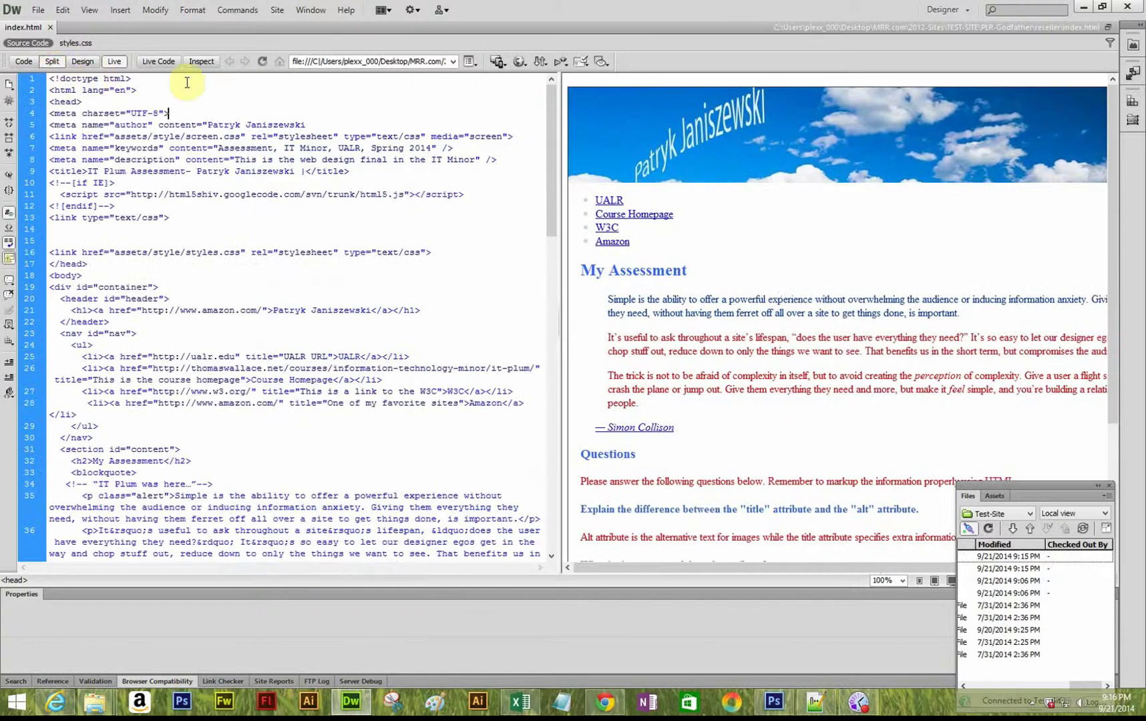
Turn off Live view for index.html and upload the entire Test-Site to the remote server, confirming the put
left_click(115, 61)
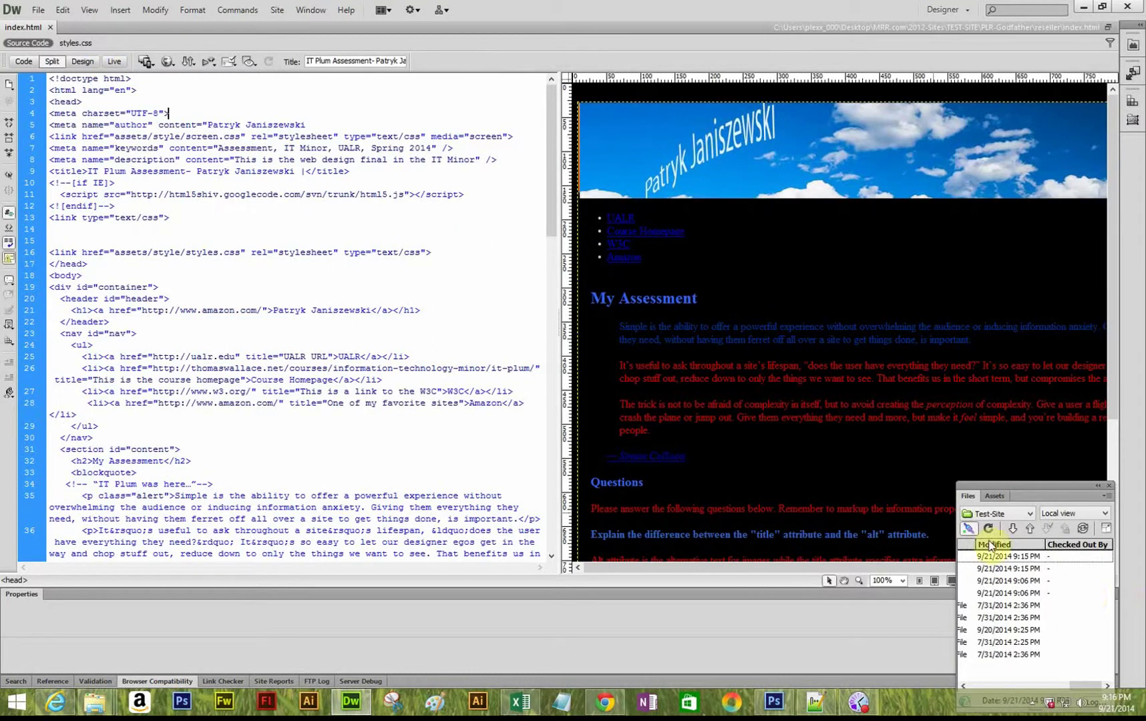
left_click_drag(1090, 686, 977, 679)
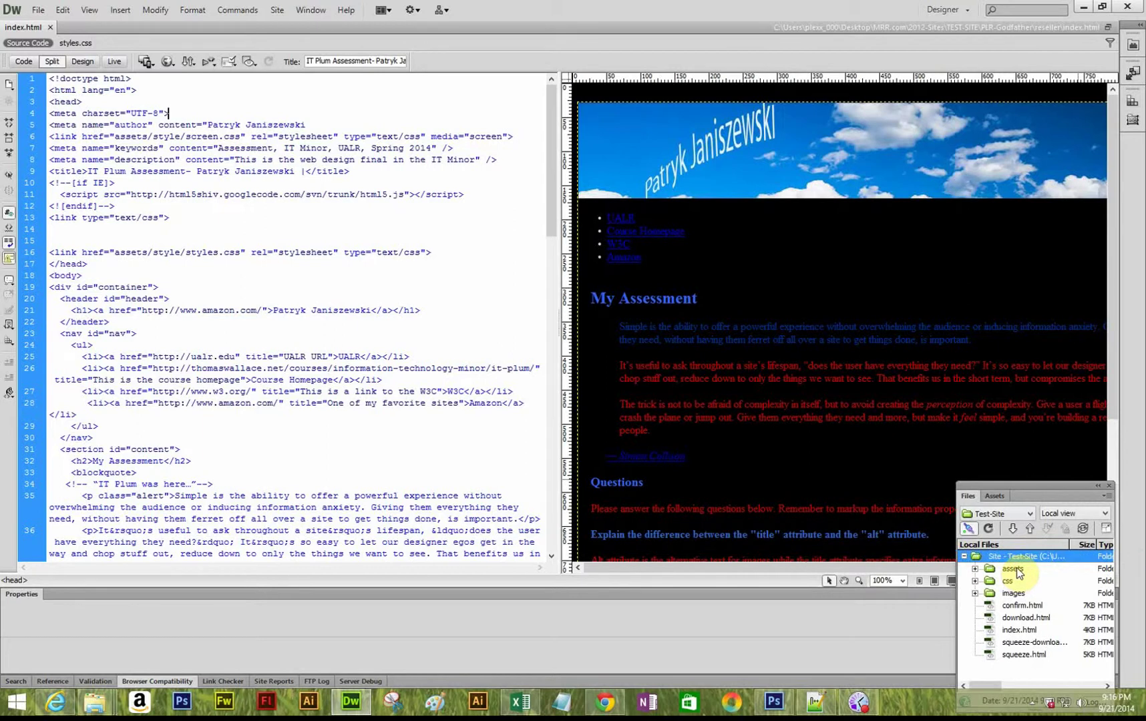
left_click(1032, 531)
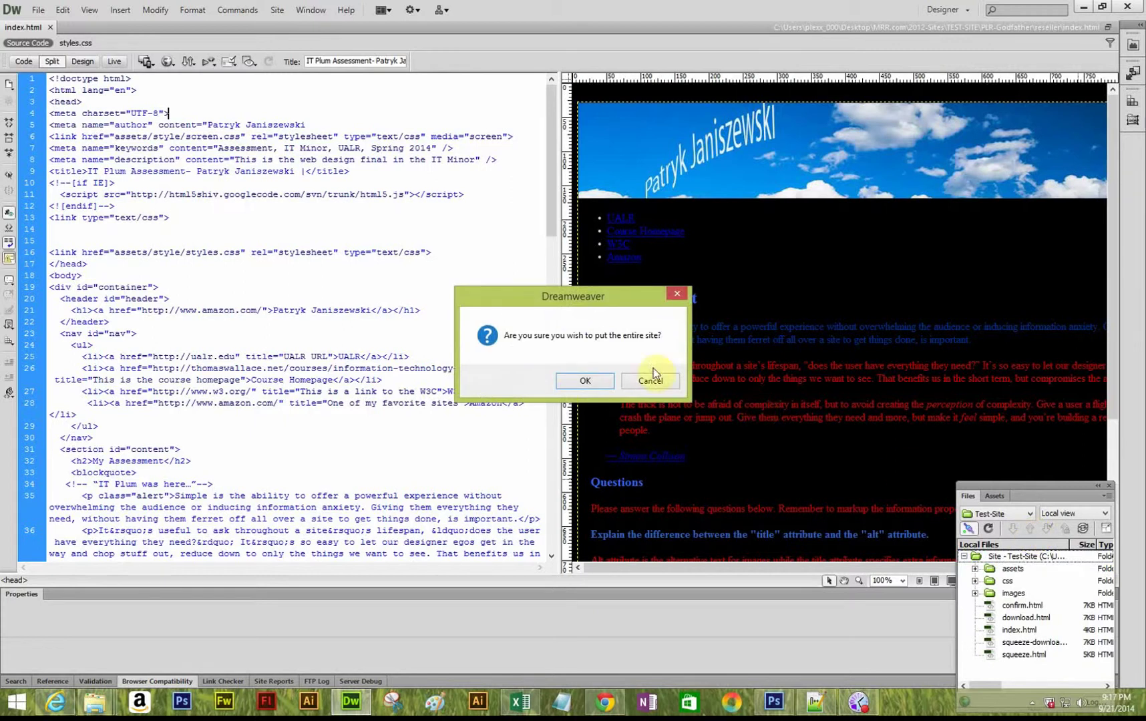
left_click(585, 378)
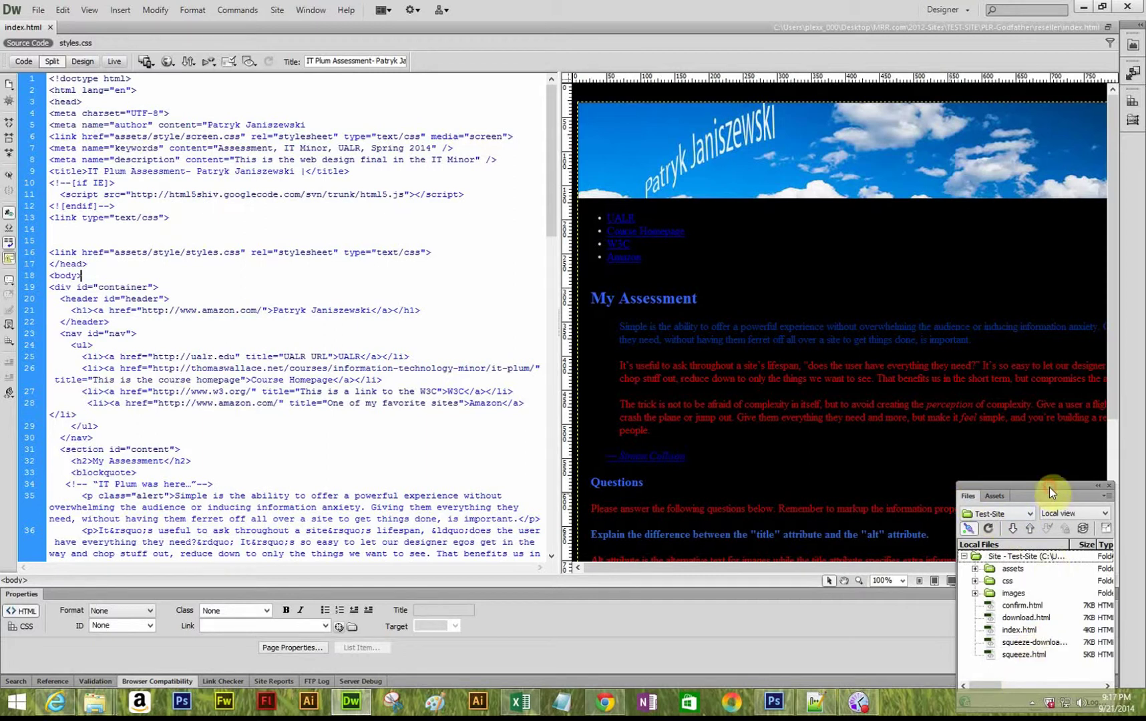
left_click_drag(1049, 487, 1016, 431)
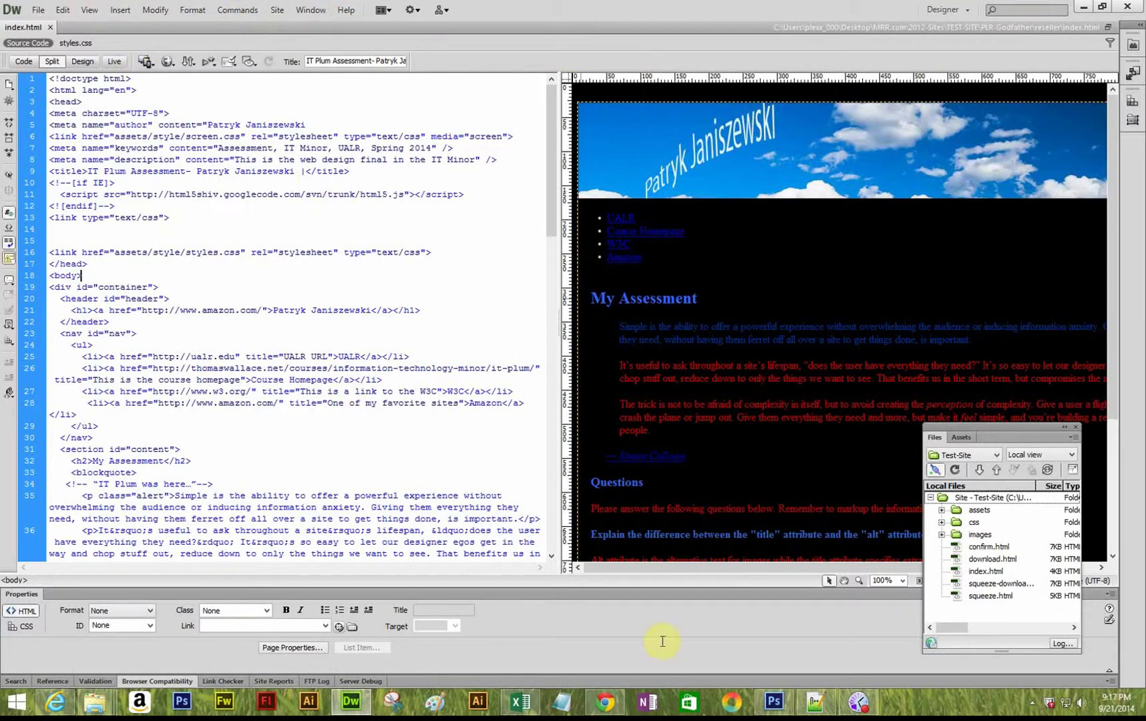
left_click(619, 706)
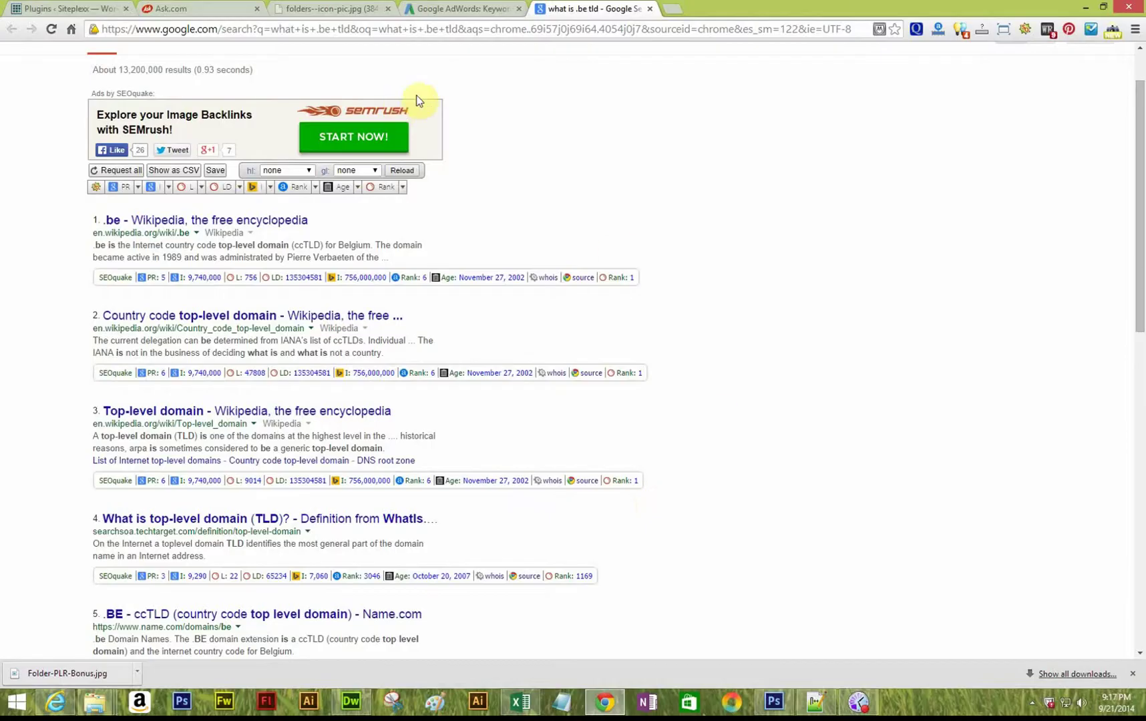
left_click(566, 31)
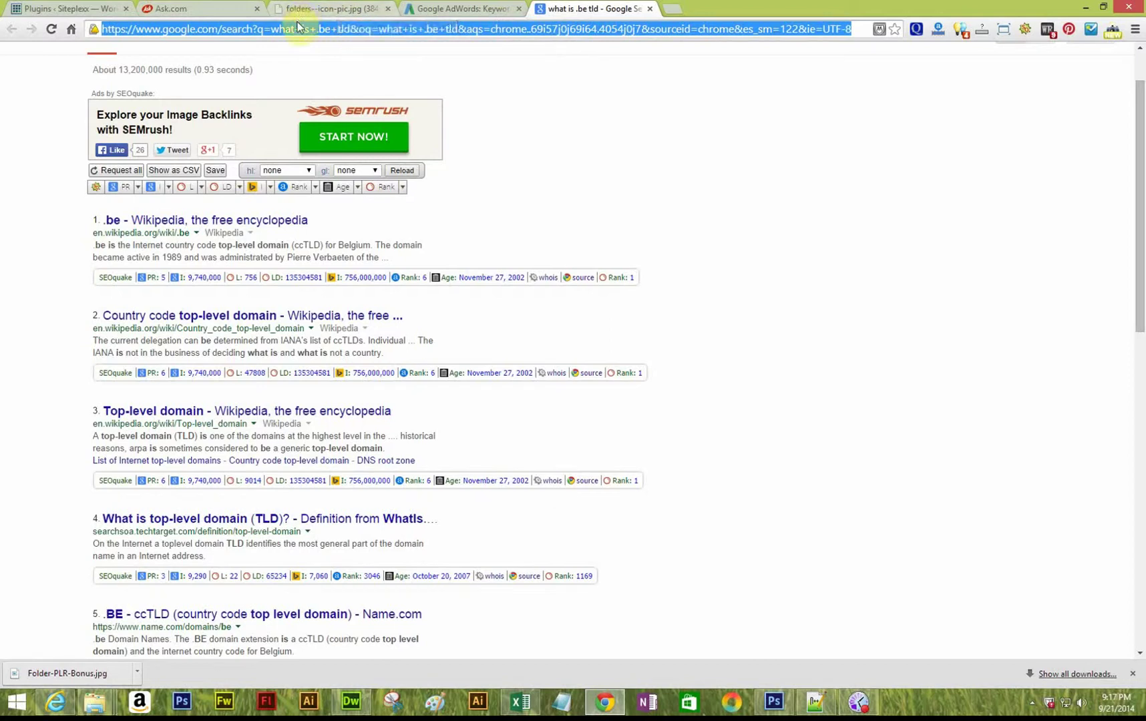
type("h")
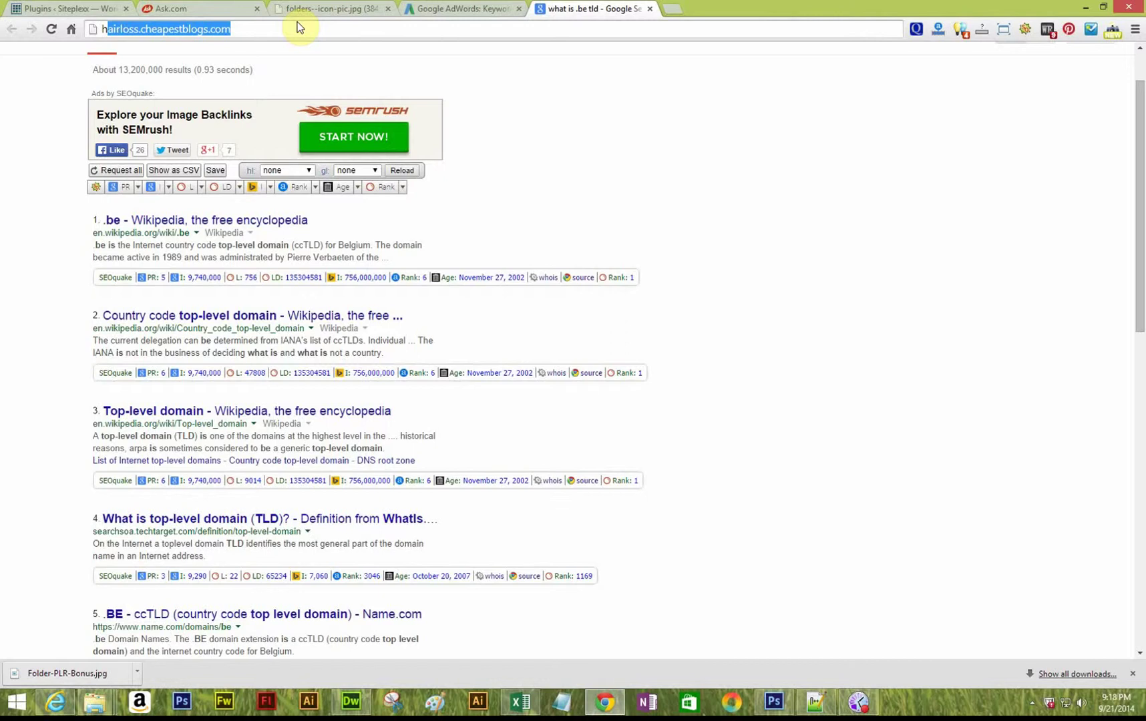
type("ttp://www.buysi")
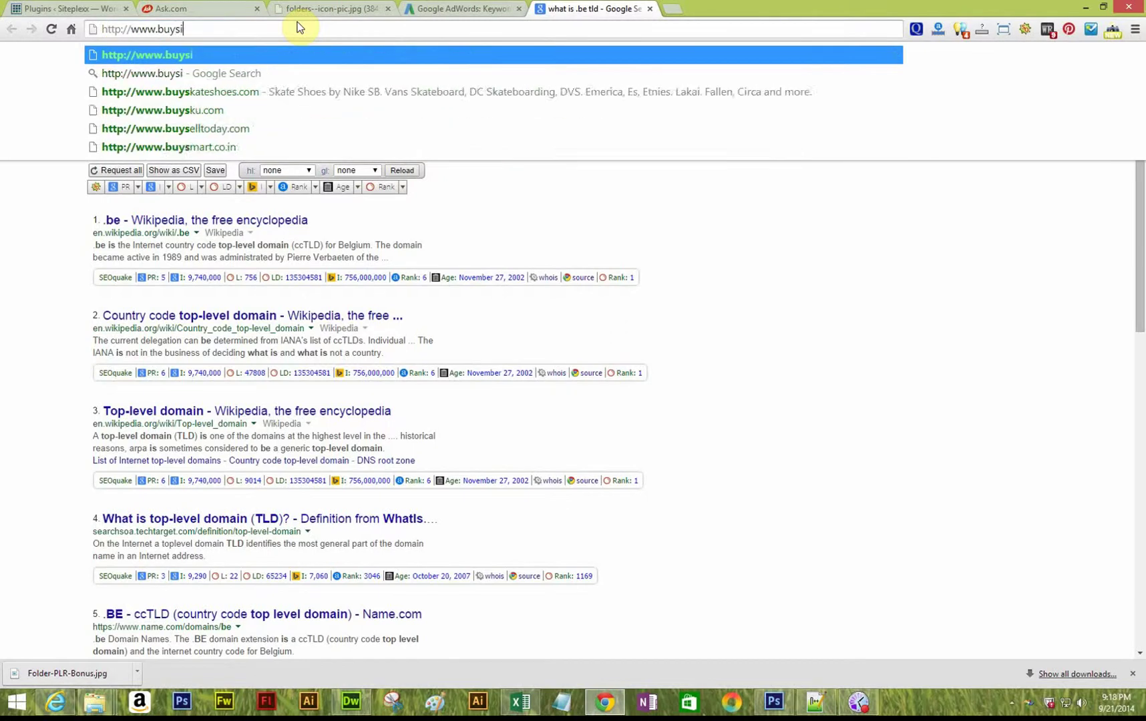
type("teshere.com")
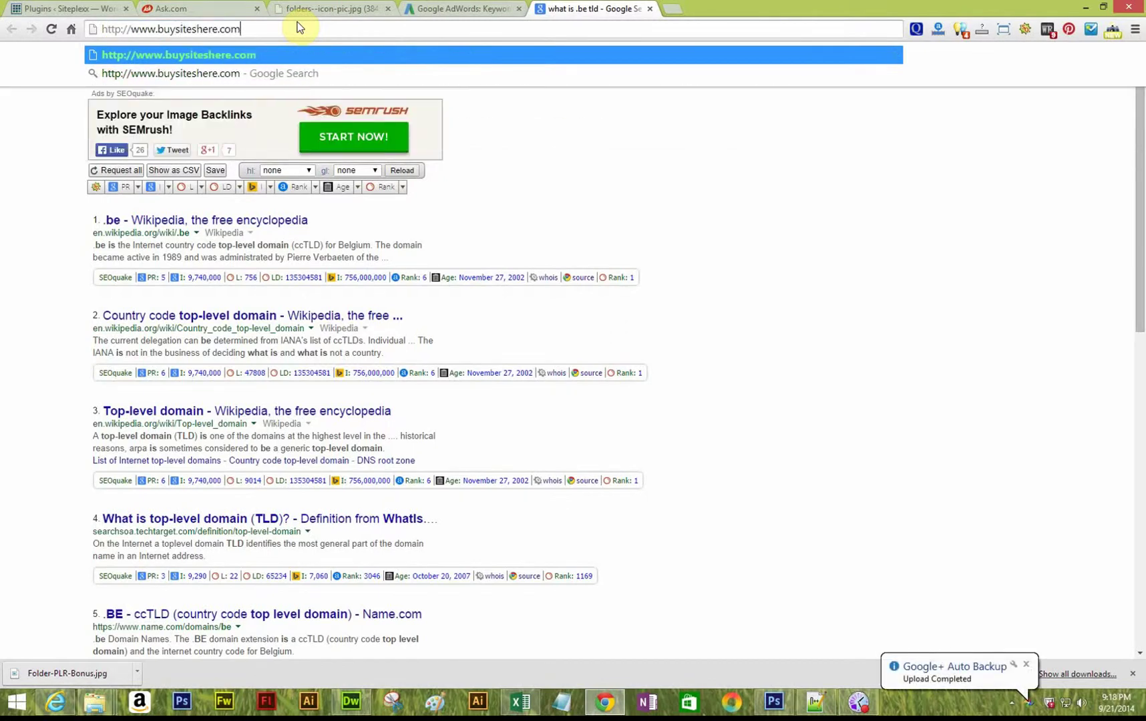
key("Return")
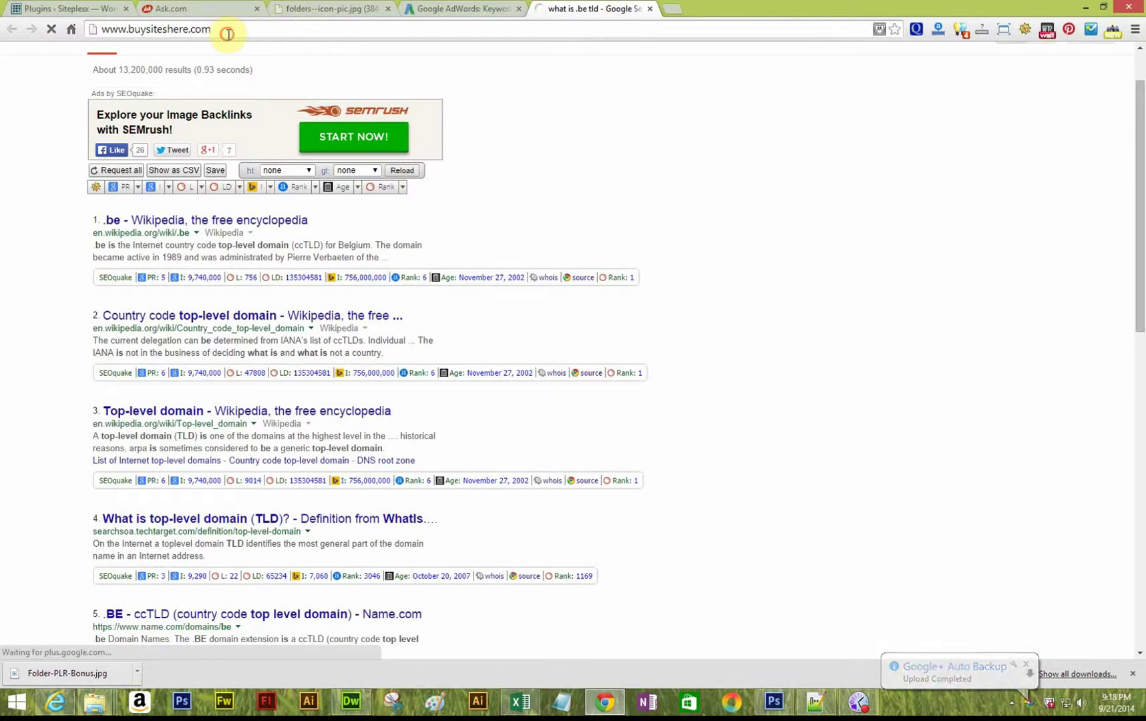
Copy the buysiteshere.com address, clear it, and open the Wikipedia result for .be from the search results
left_click_drag(227, 34, 100, 28)
key("ctrl+c")
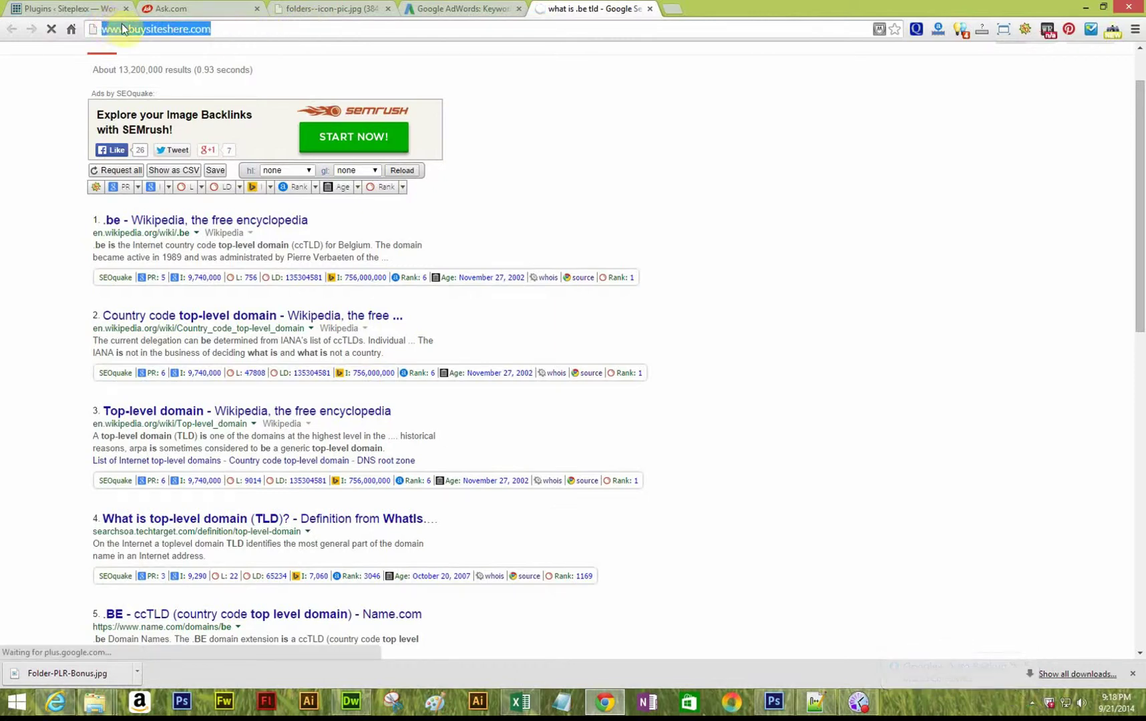
key("BackSpace")
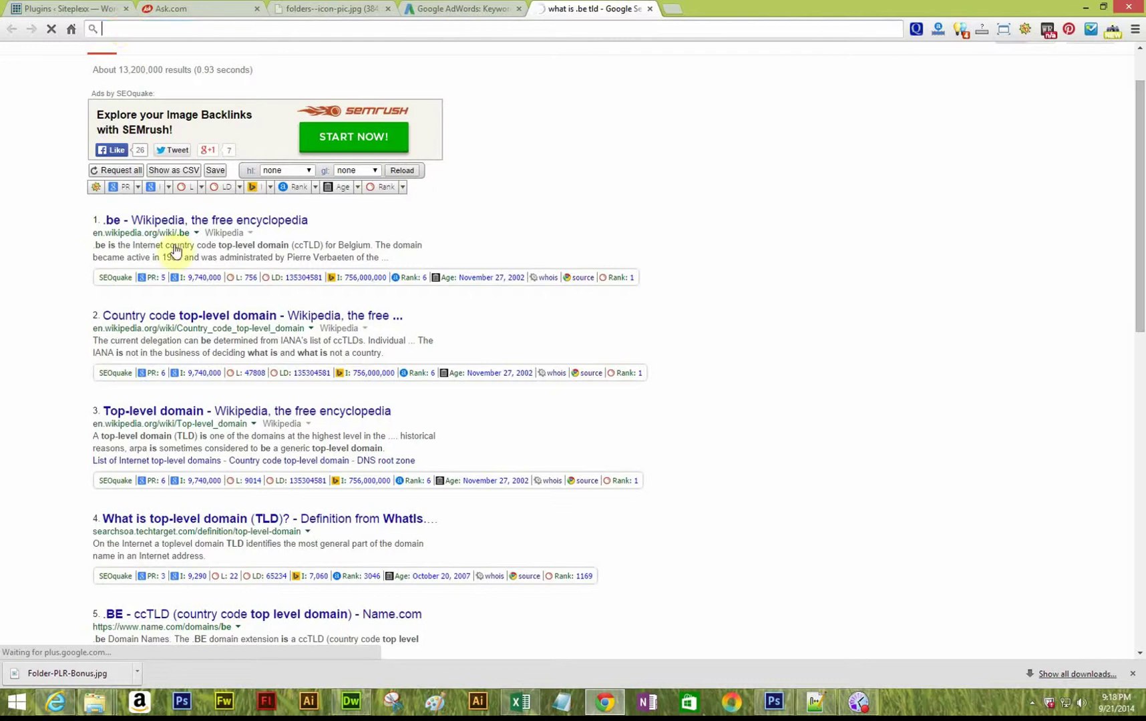
left_click(186, 221)
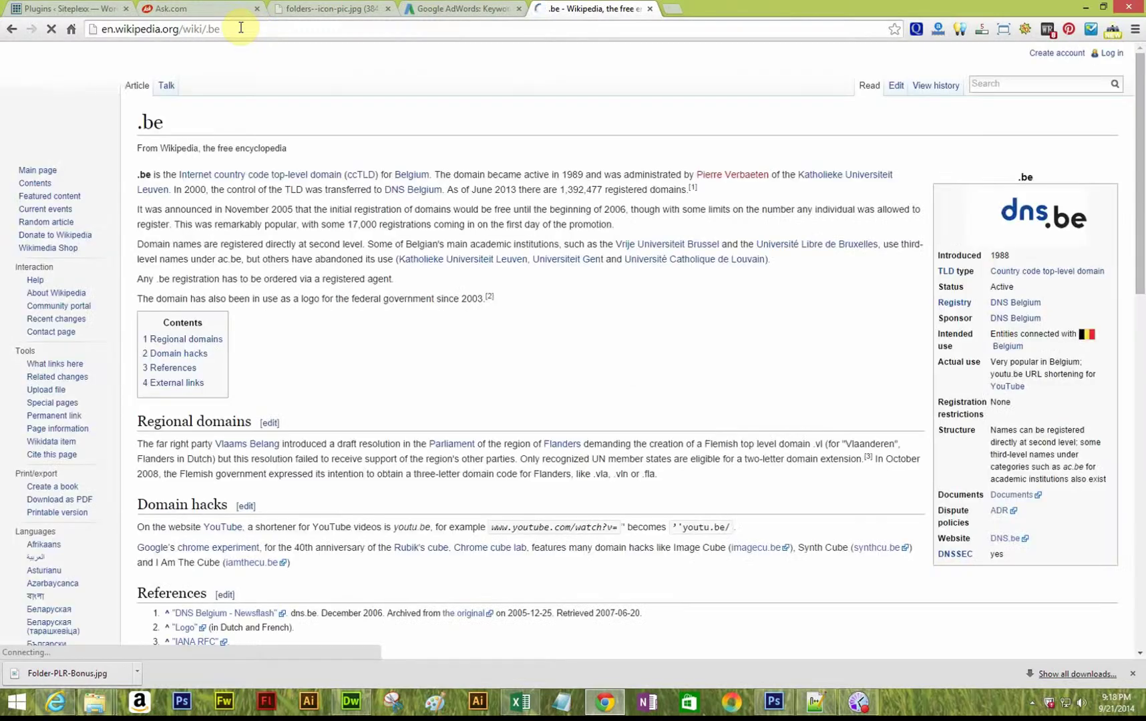
left_click(241, 28)
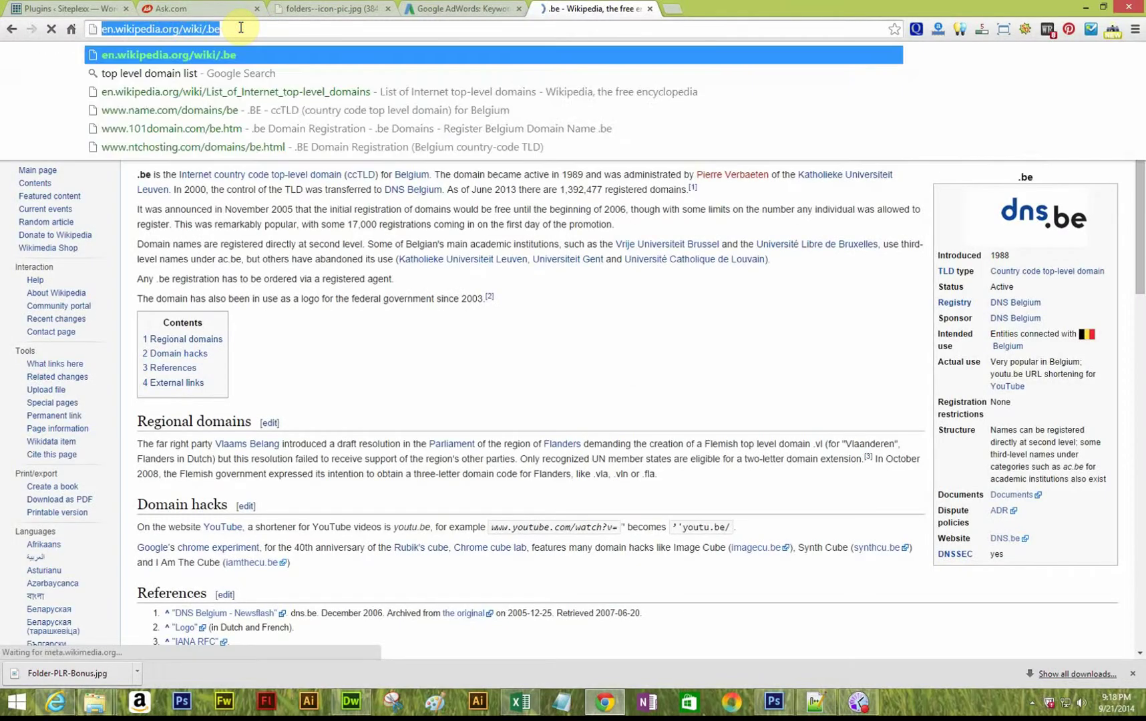
key("ctrl+v")
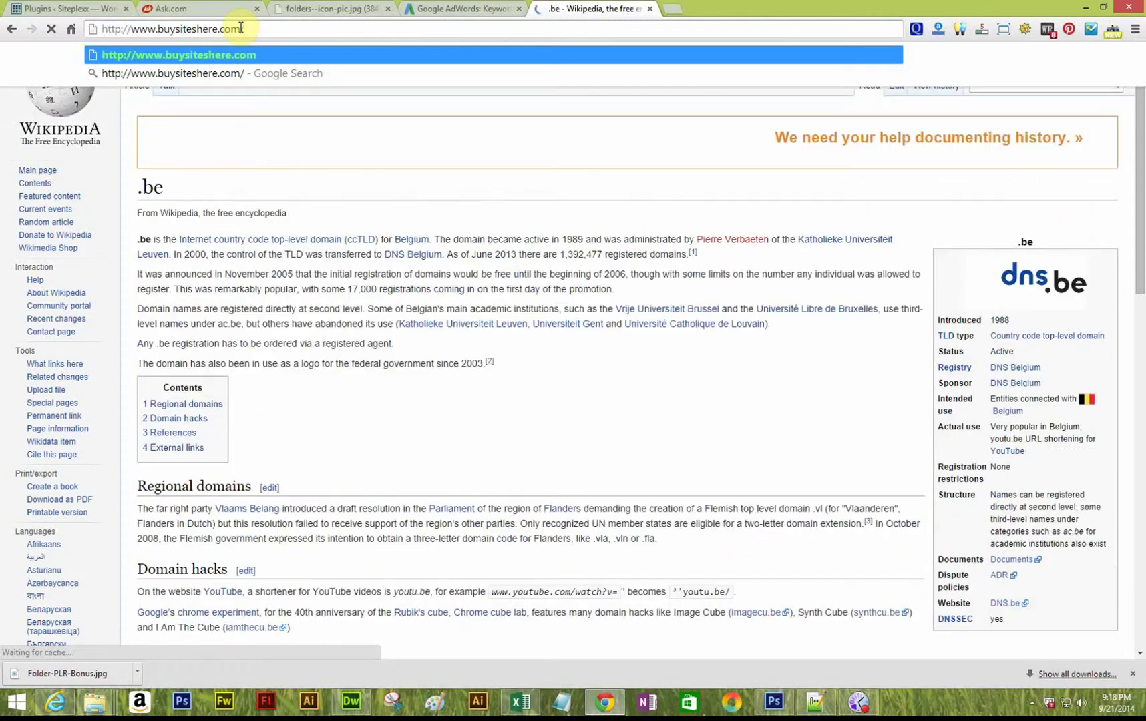
key("Return")
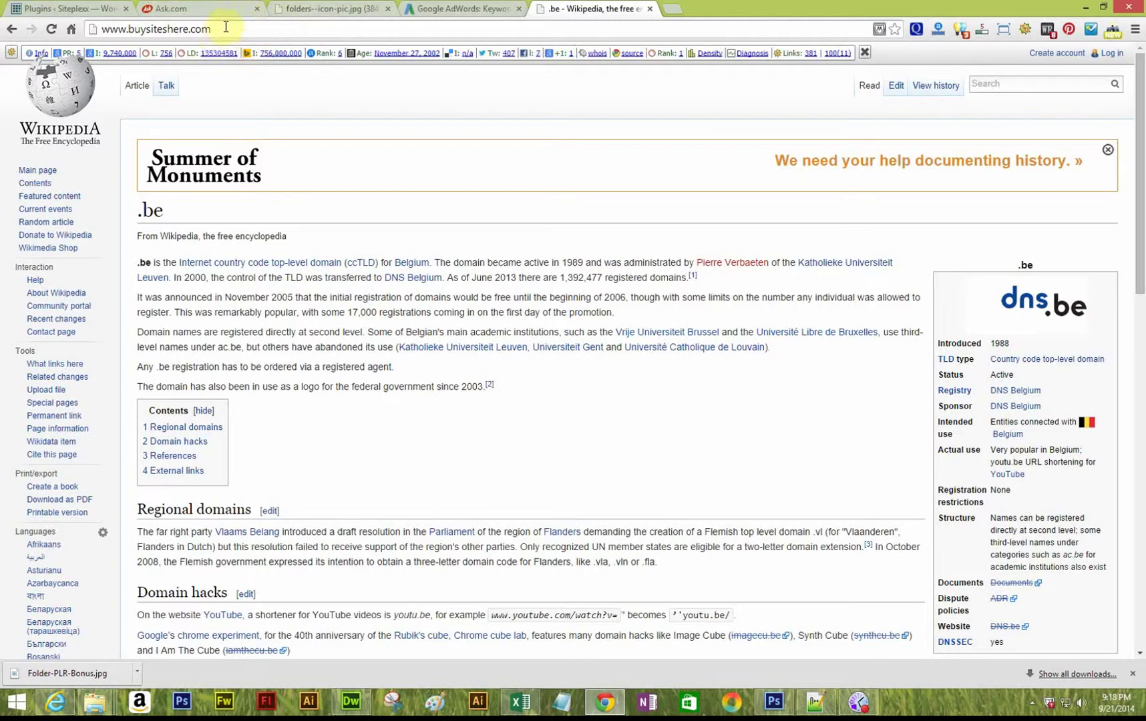
key("Return")
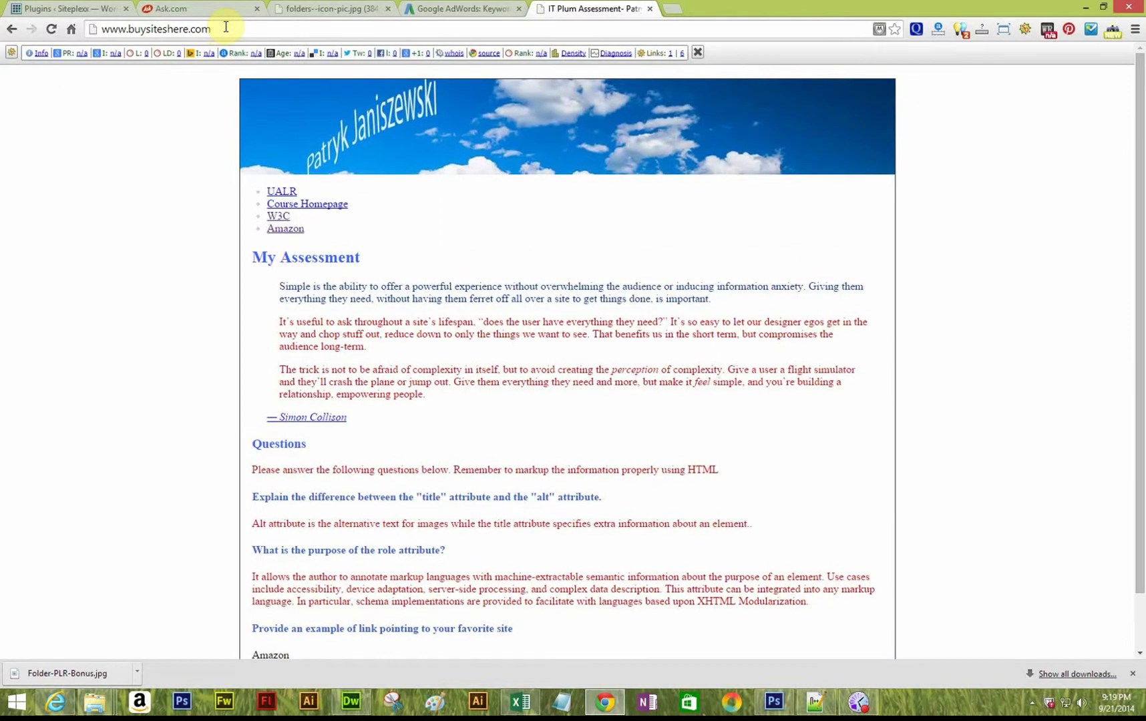
key("Return")
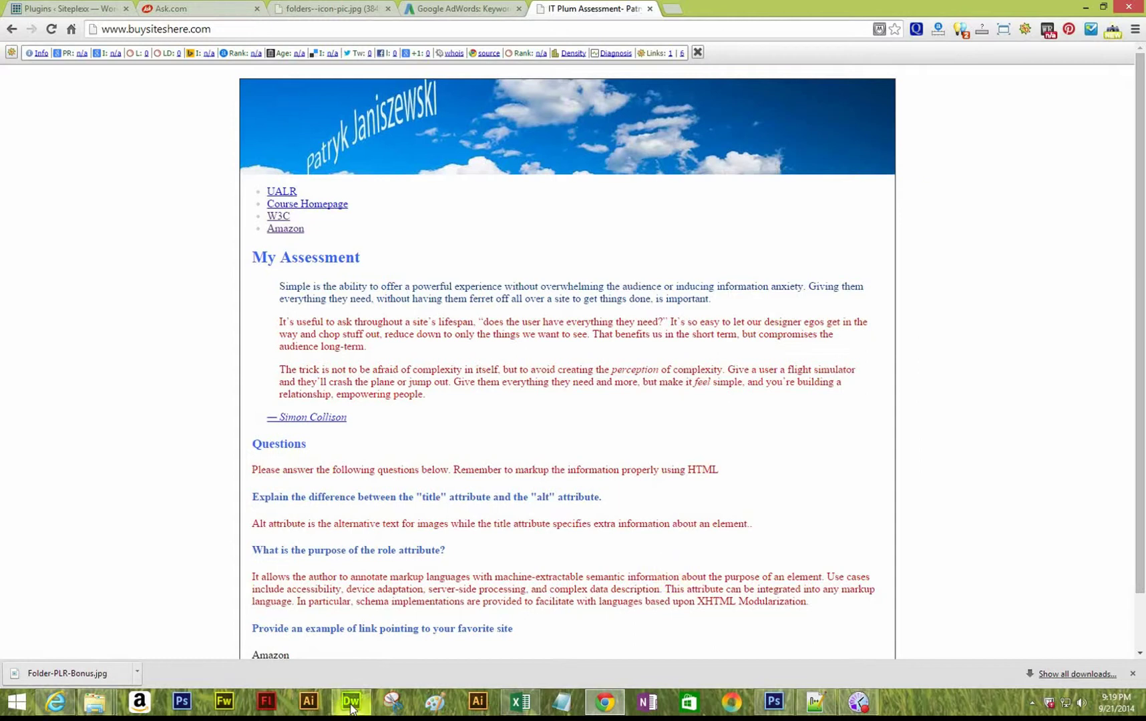
Switch to Dreamweaver, close index.html, and reopen it from the Test-Site local files
mouse_move(352, 708)
left_click(351, 627)
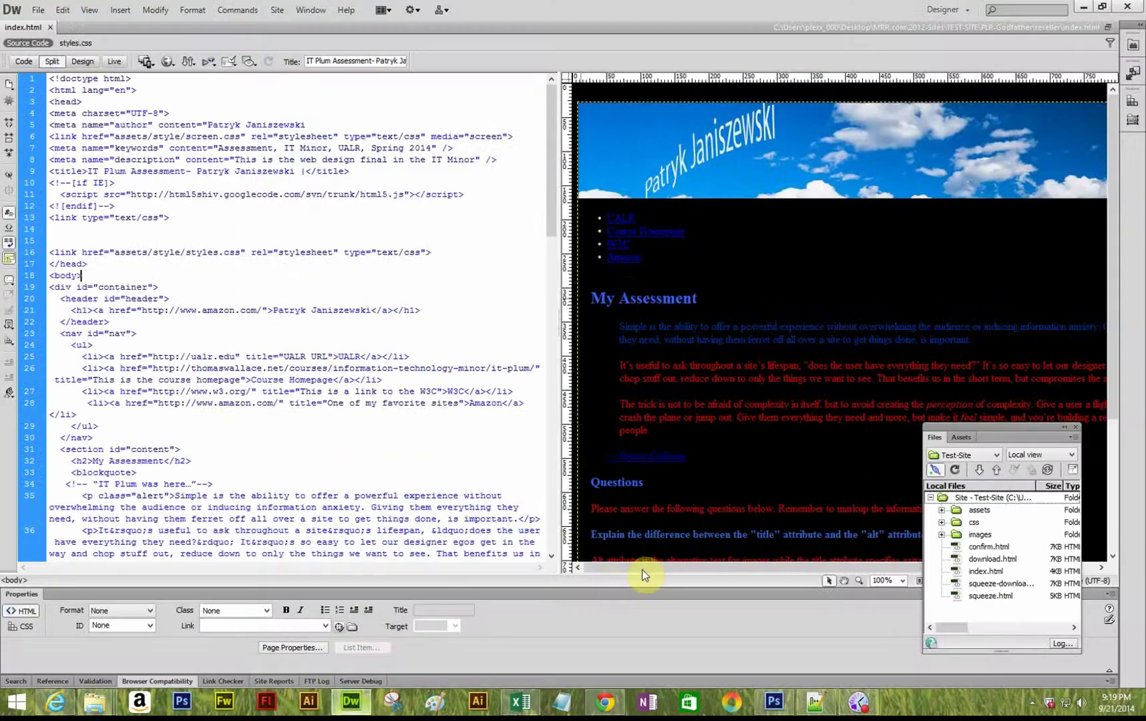
left_click(50, 28)
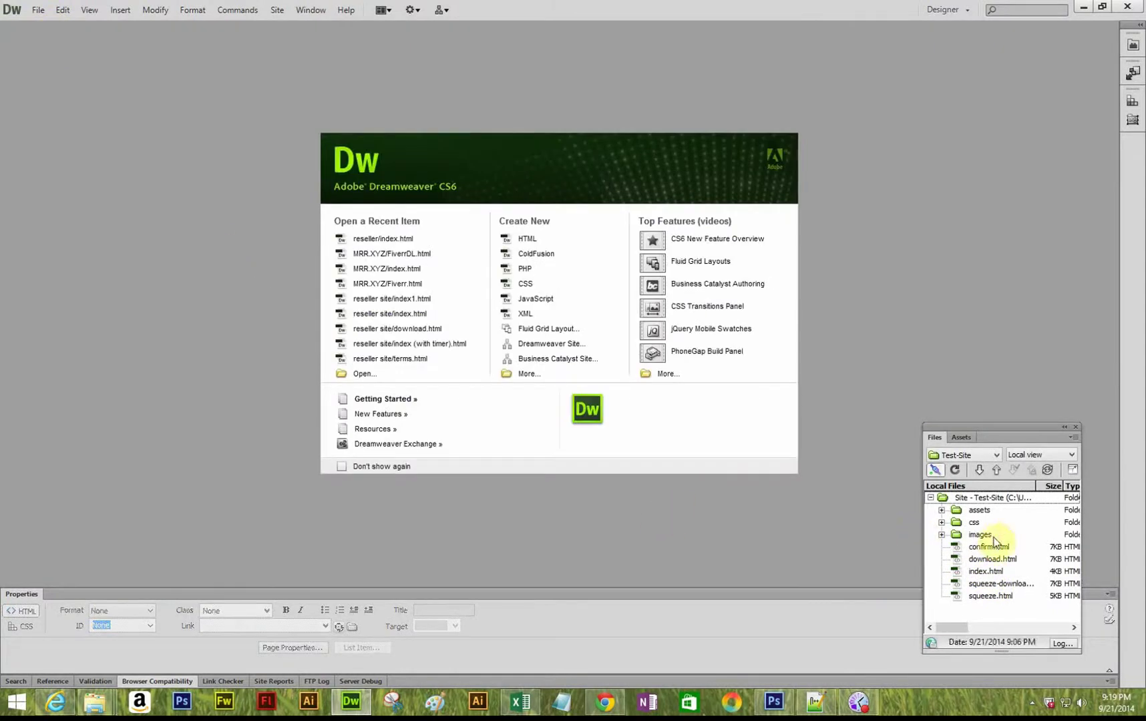
double_click(969, 576)
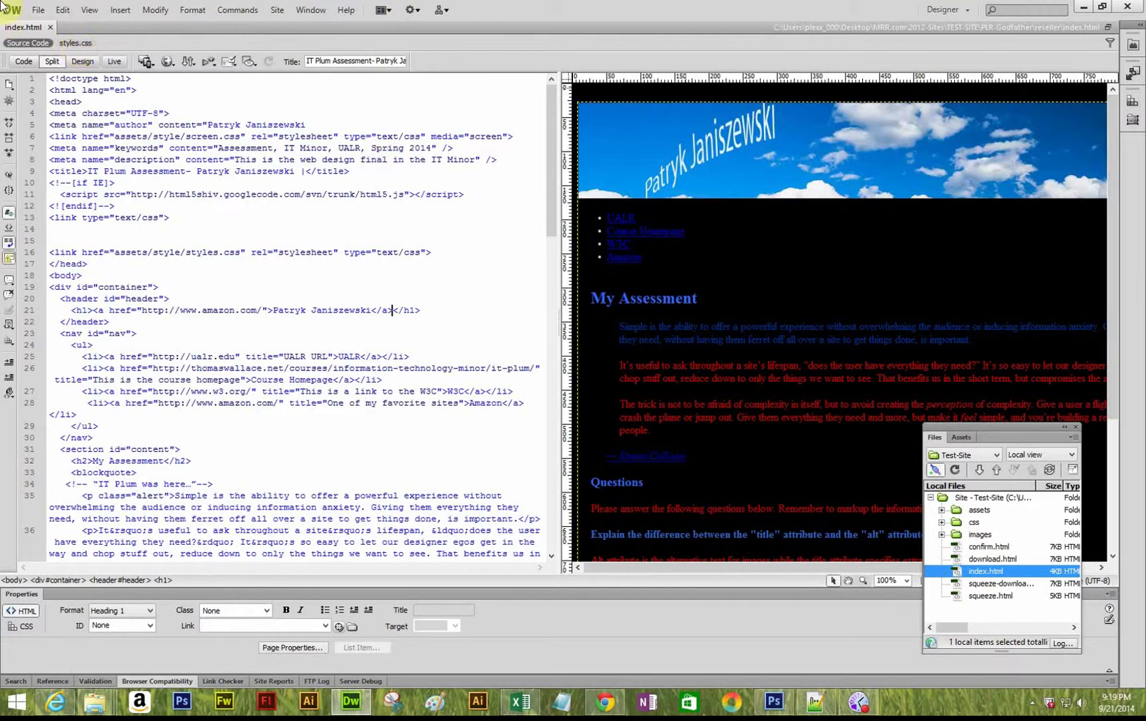
Minimize Dreamweaver and Chrome, look inside the PLR-Godfather folder in File Explorer, and minimize that window too
left_click(277, 15)
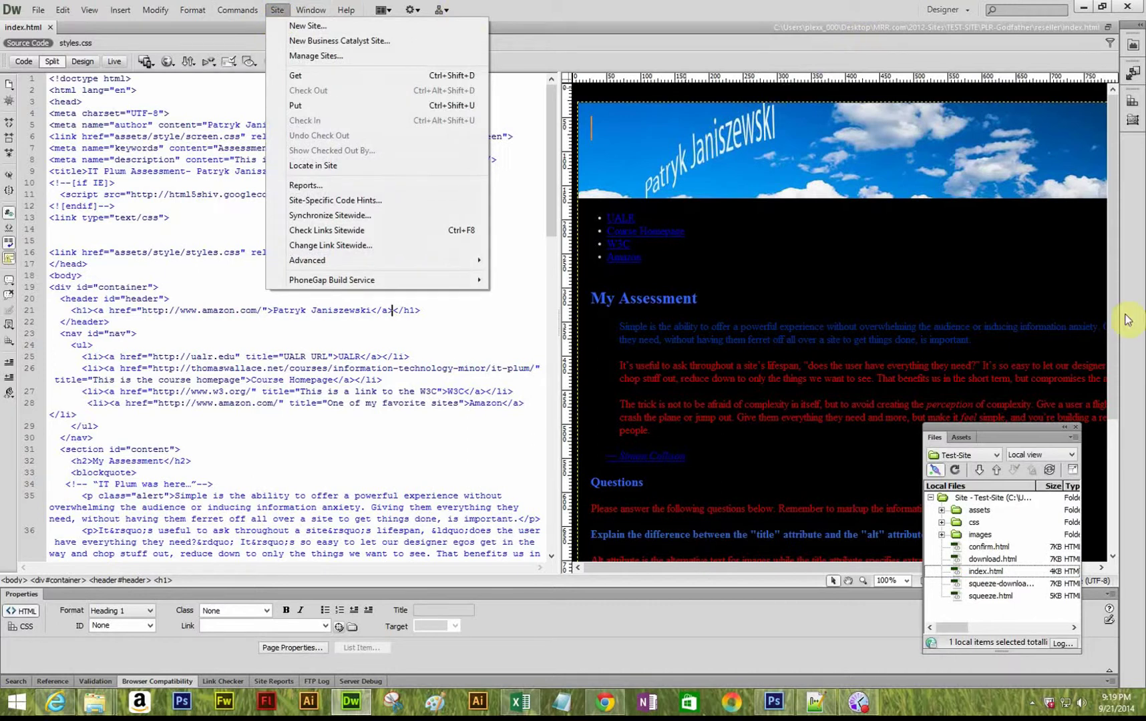
left_click(1081, 9)
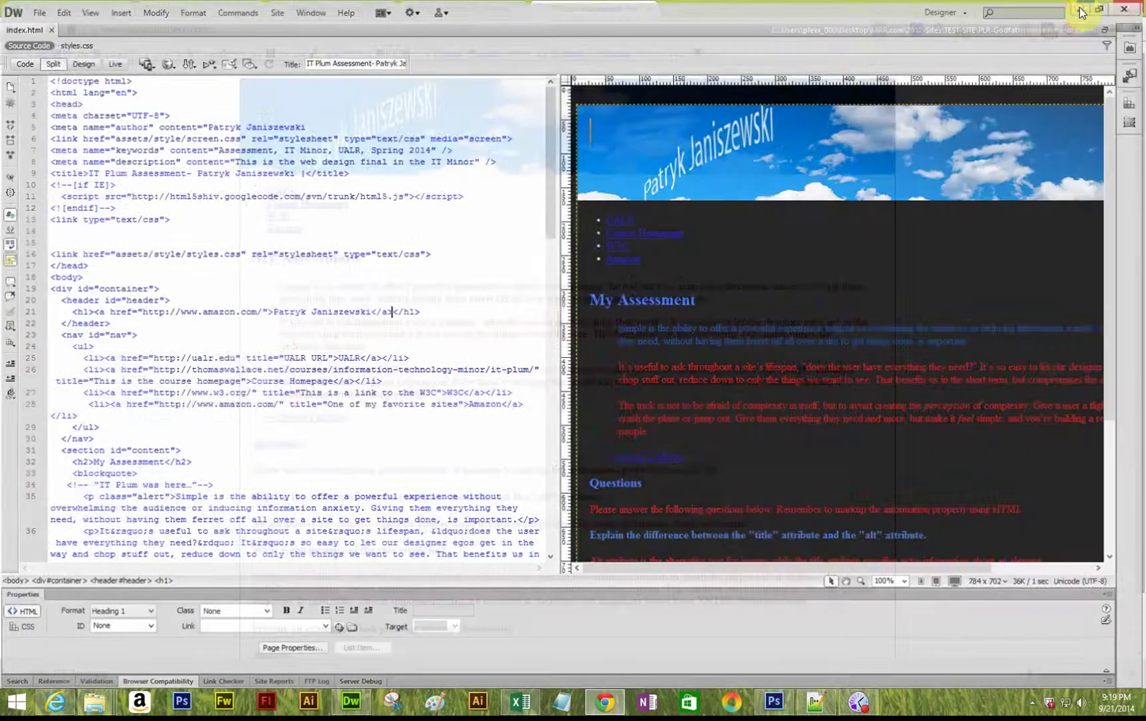
left_click(1084, 10)
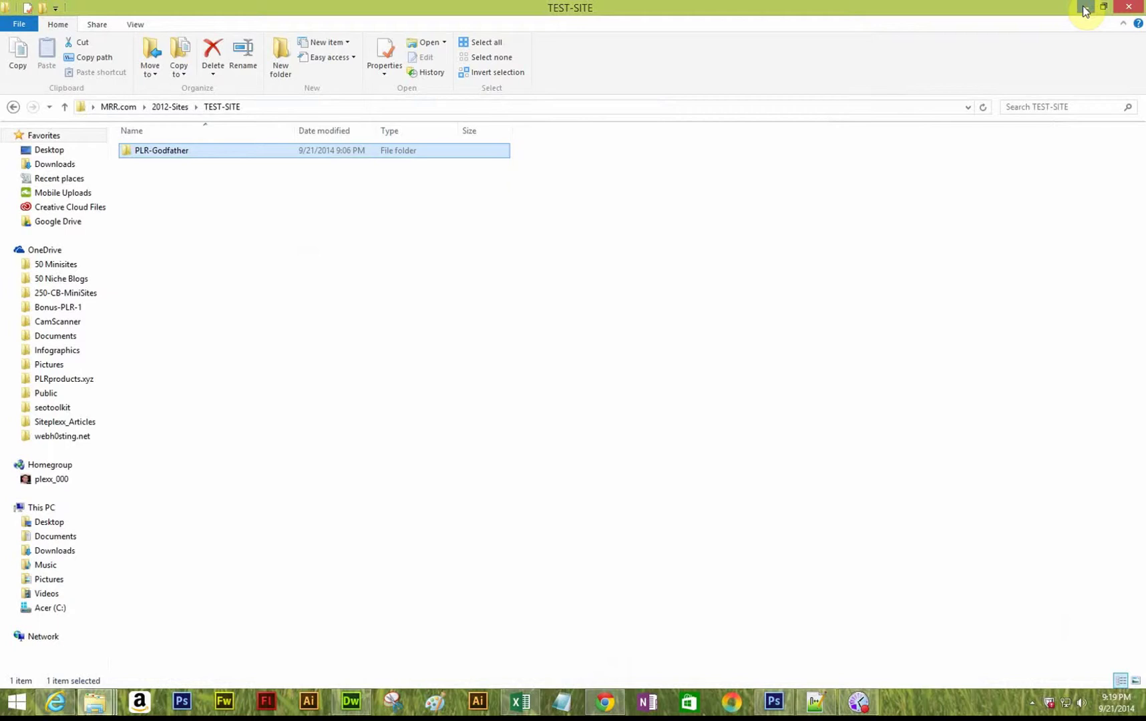
double_click(173, 159)
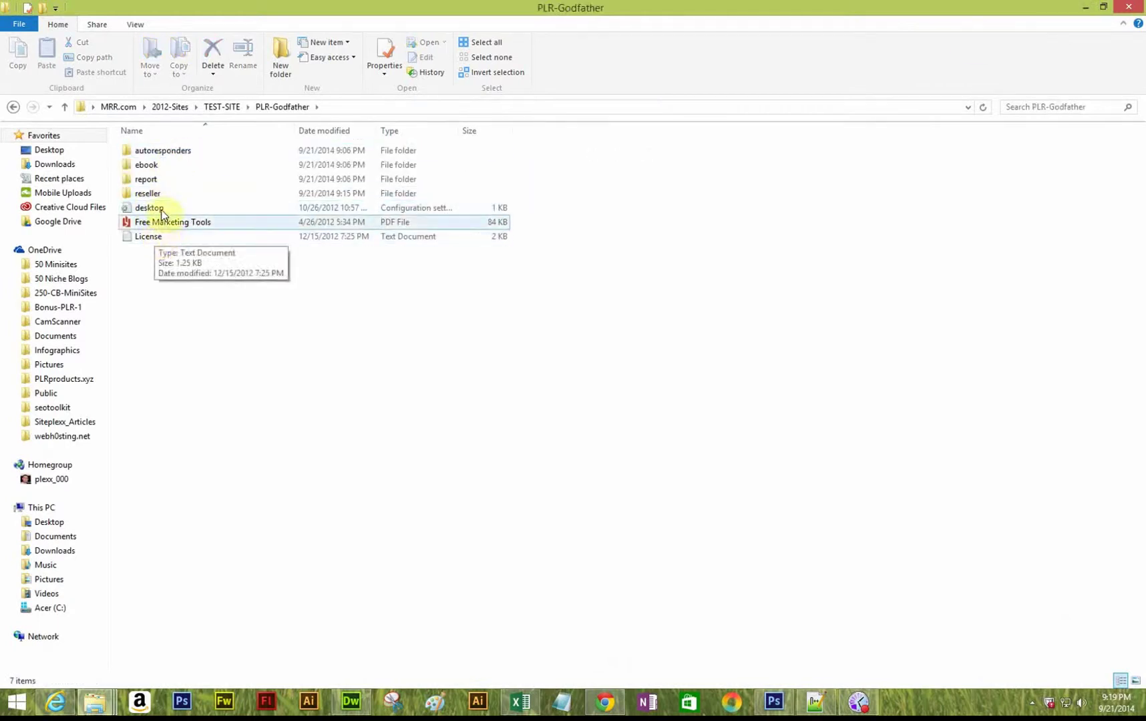
left_click(1088, 6)
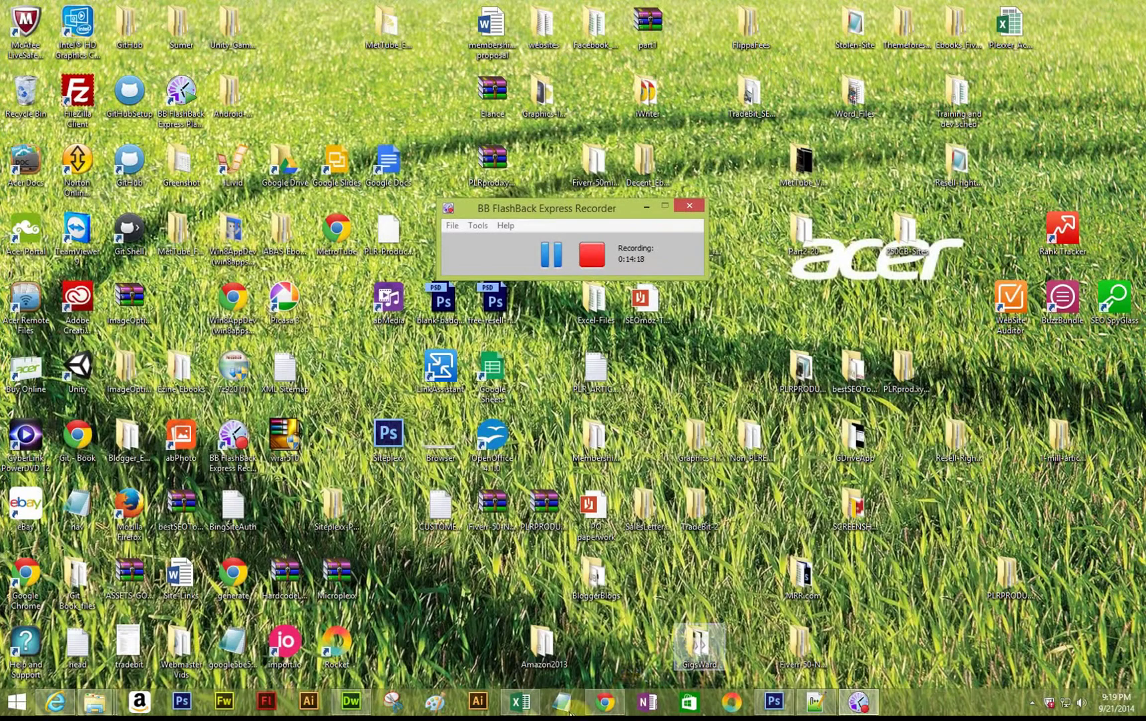
Return to Dreamweaver and open squeeze-download.html and squeeze.html from the local files, revisiting index.html in between
left_click(354, 701)
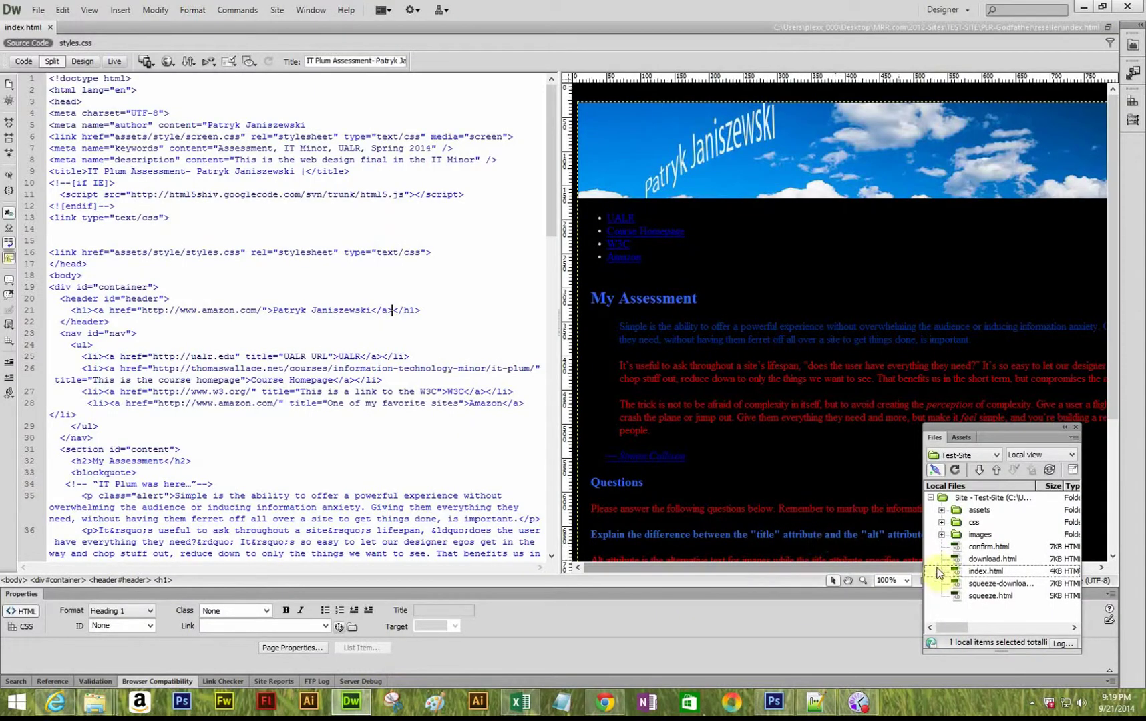
double_click(997, 584)
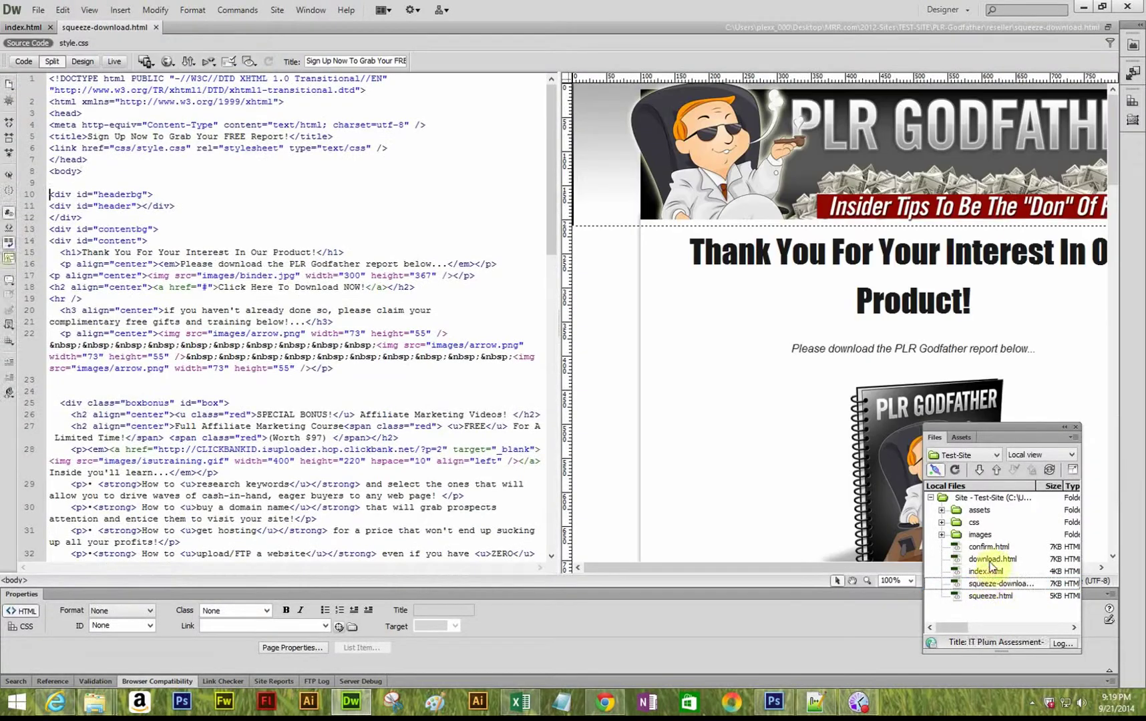
double_click(985, 572)
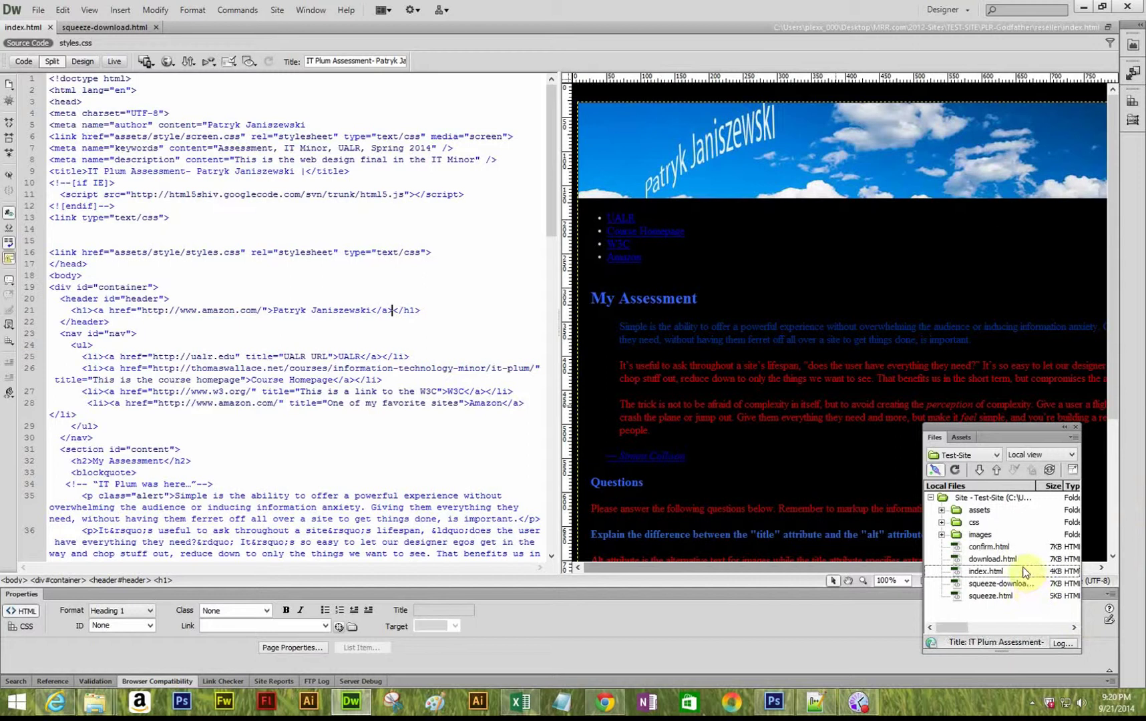
double_click(989, 597)
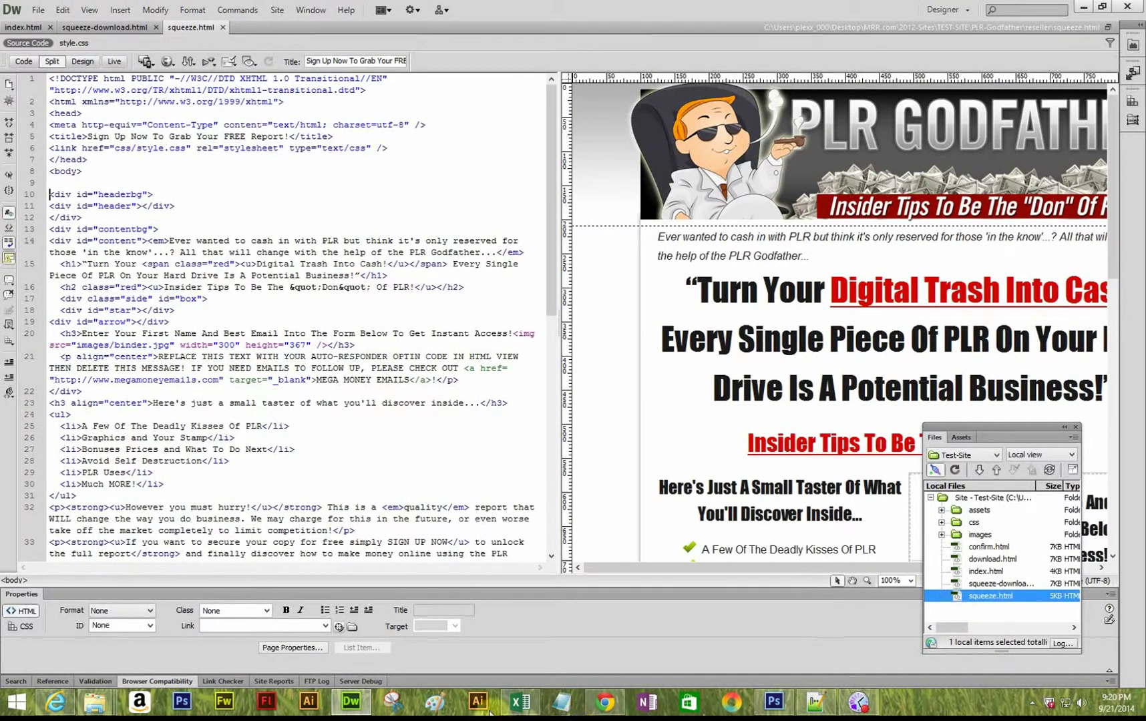
left_click(615, 711)
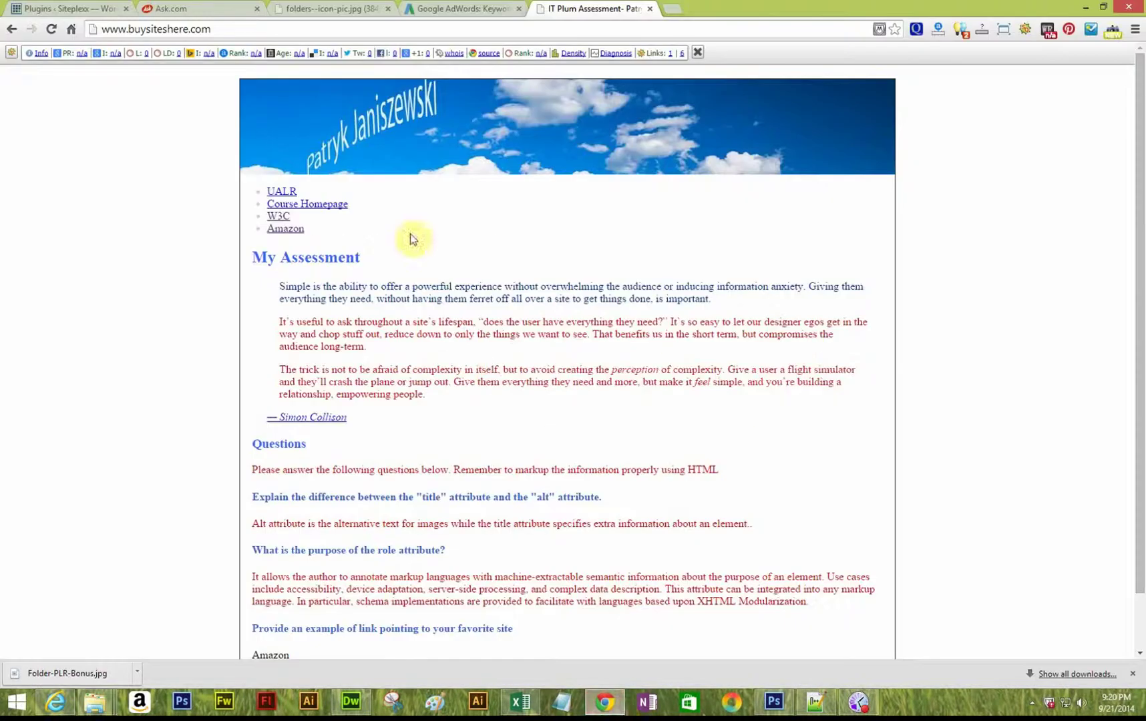
double_click(201, 30)
left_click(228, 30)
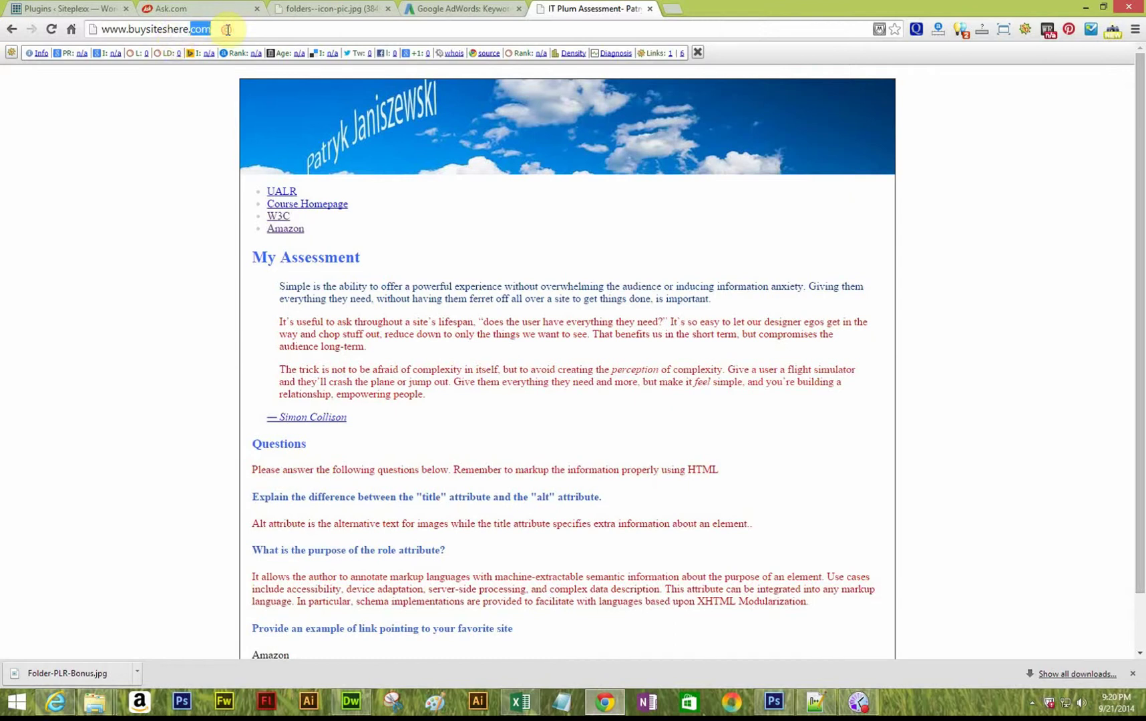
triple_click(228, 30)
left_click(220, 31)
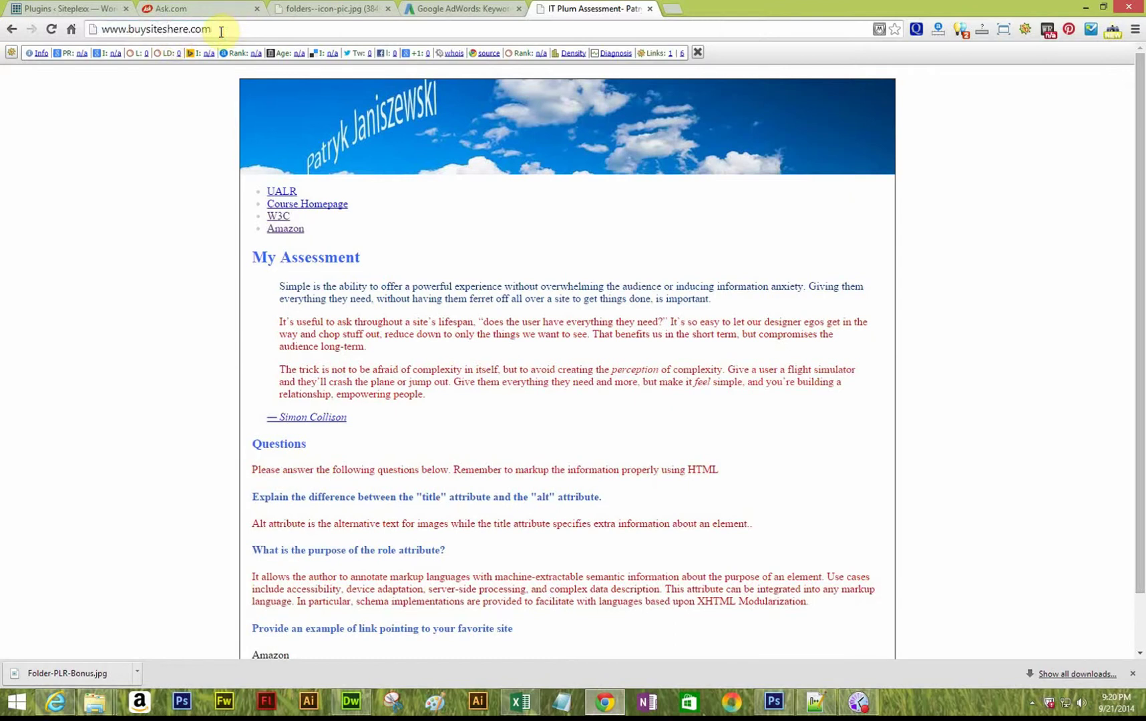
type("/s")
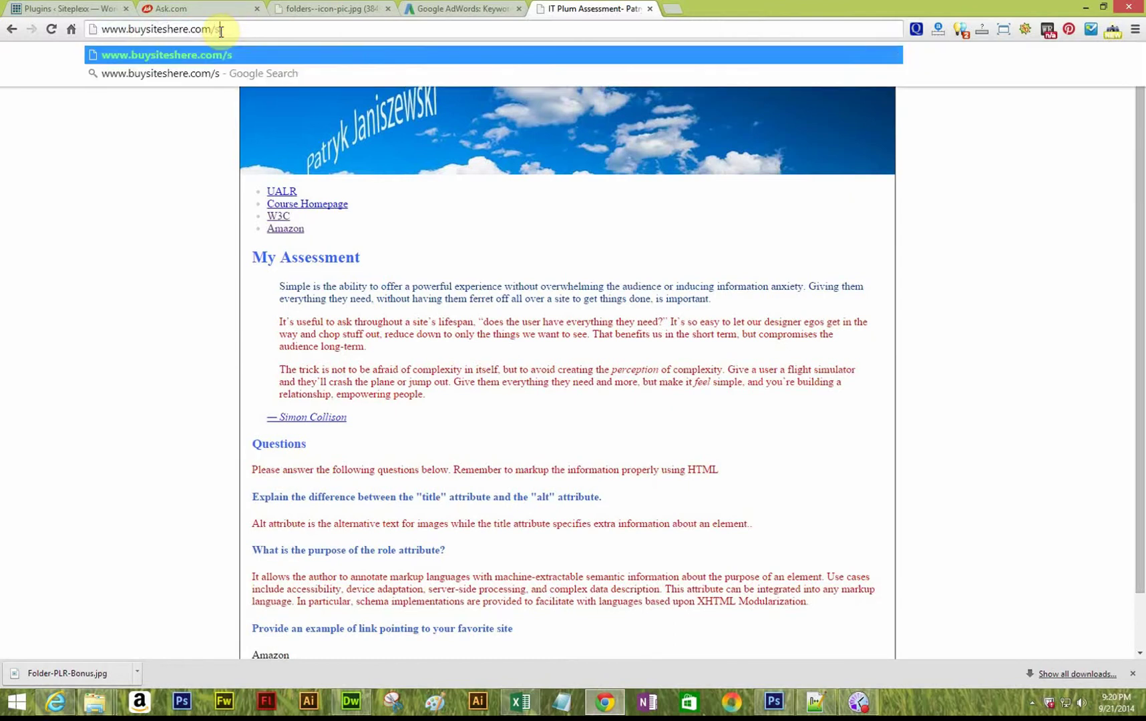
type("queez")
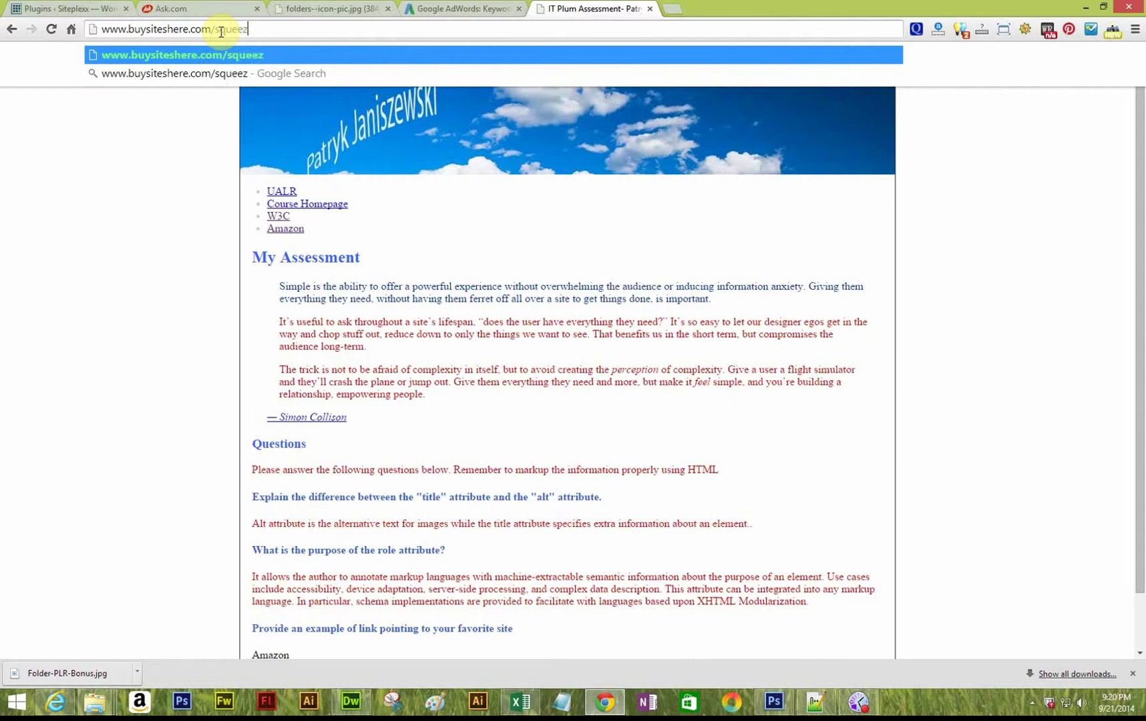
type("e.html")
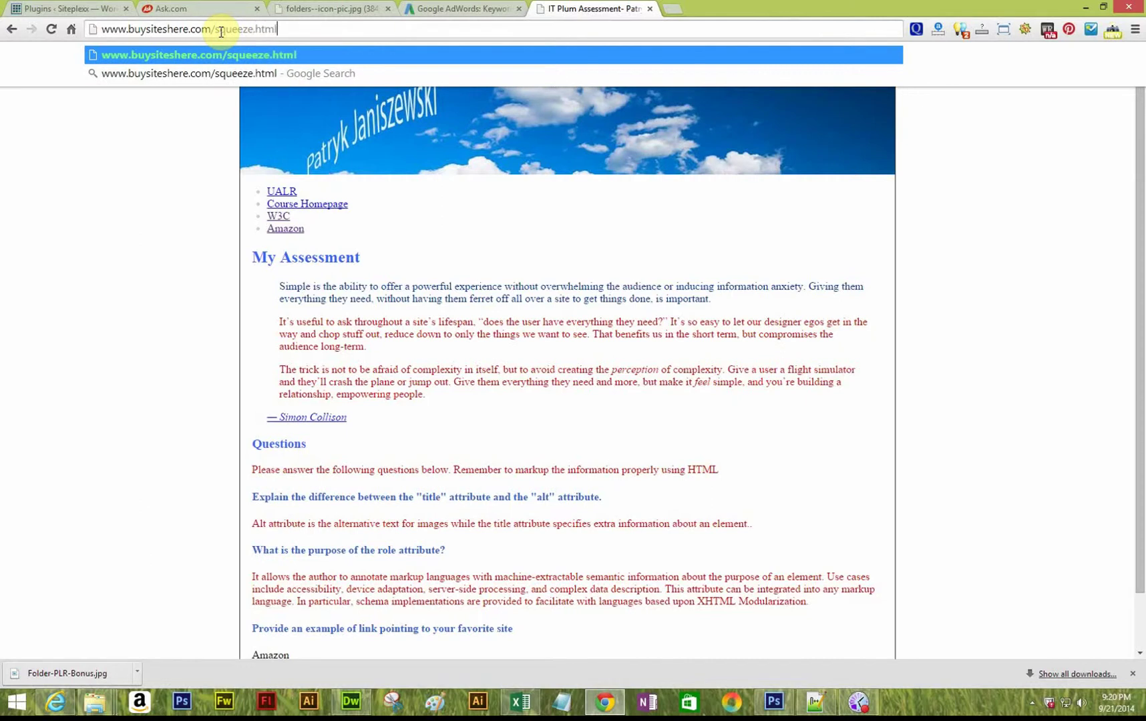
key("Return")
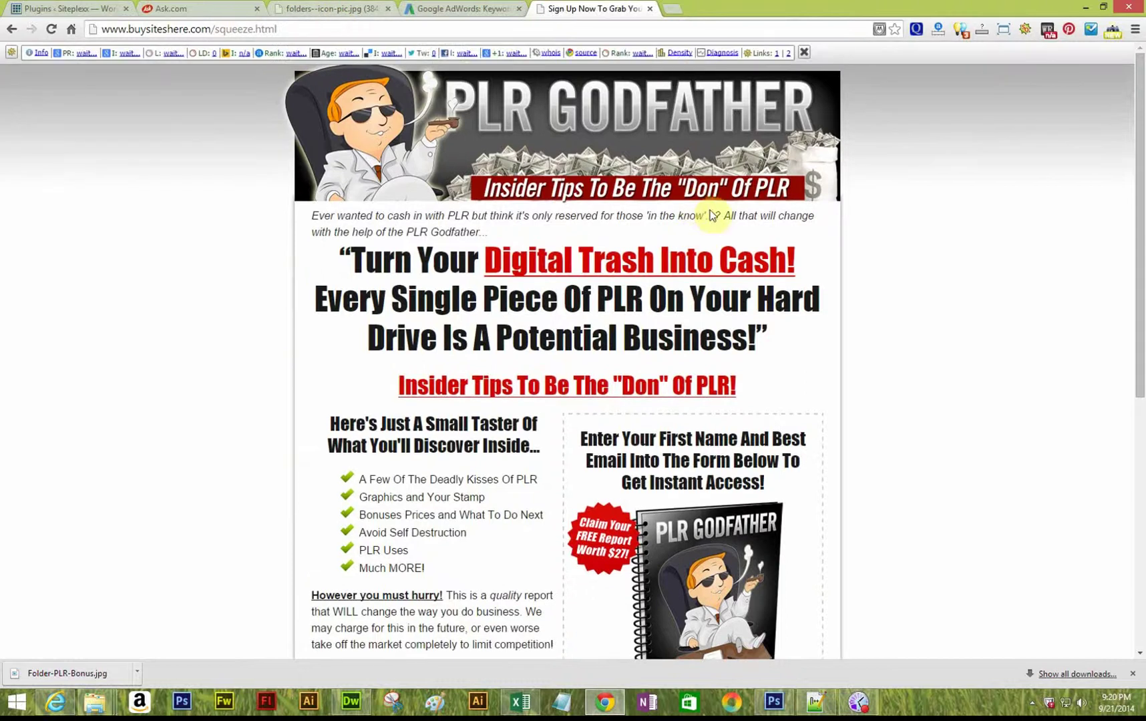
Look over the published squeeze page from its header down to its footer and back
scroll(681, 307, "down", 5)
scroll(668, 281, "down", 2)
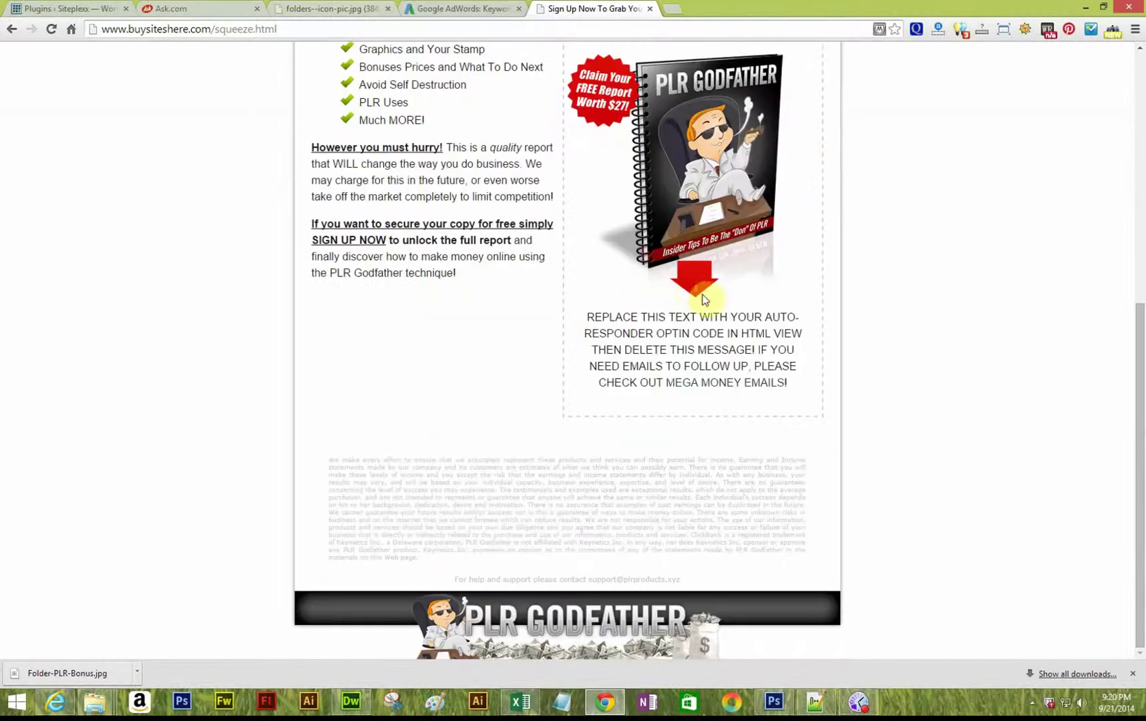
scroll(688, 286, "up", 6)
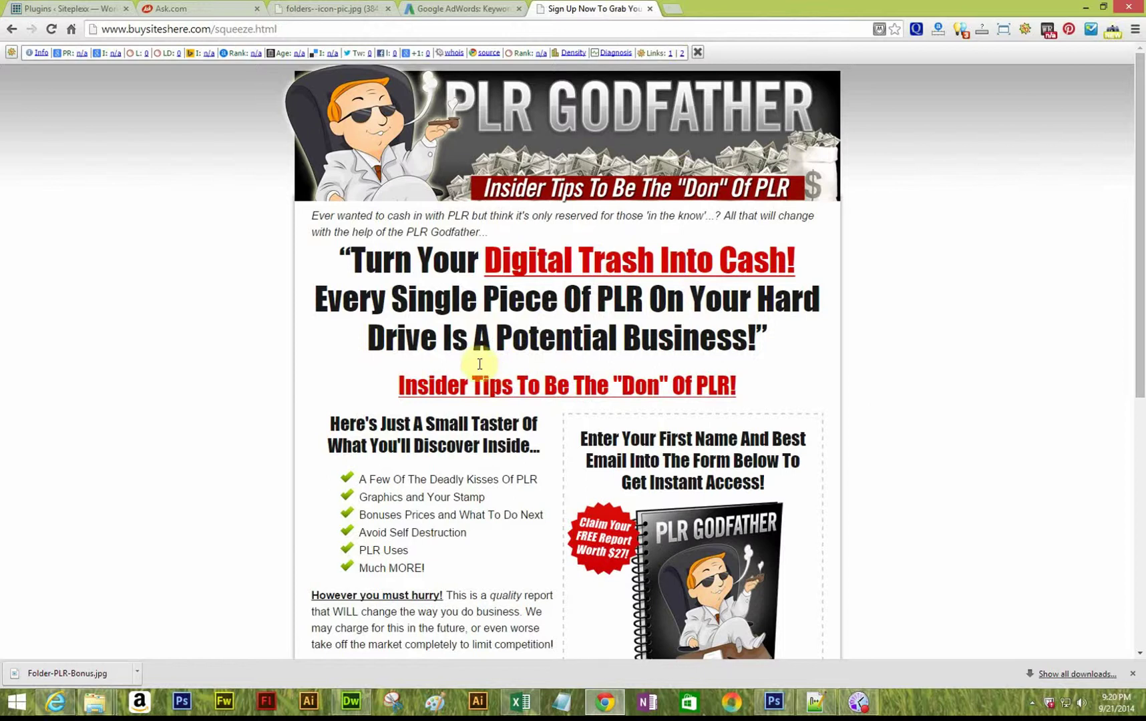
scroll(495, 339, "down", 5)
scroll(495, 339, "up", 3)
scroll(495, 338, "up", 3)
Minimize Chrome and Dreamweaver, and browse in File Explorer to the original PLR-Godfather folder directly under 2012-Sites
left_click(1092, 6)
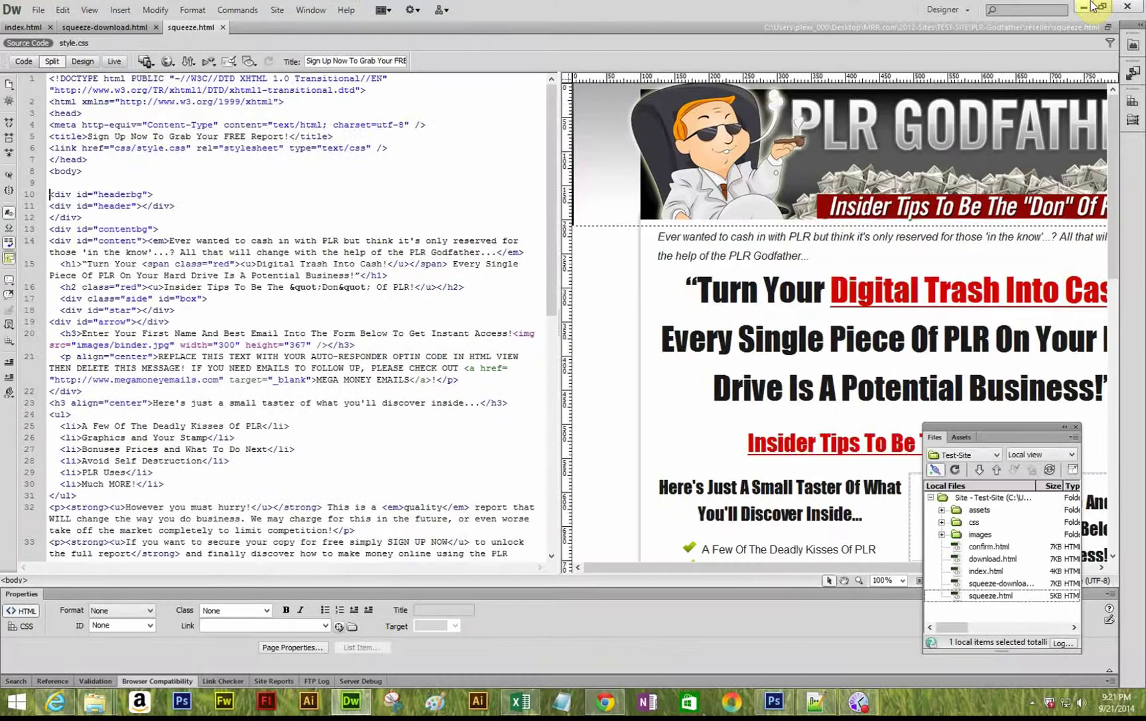
left_click(1087, 6)
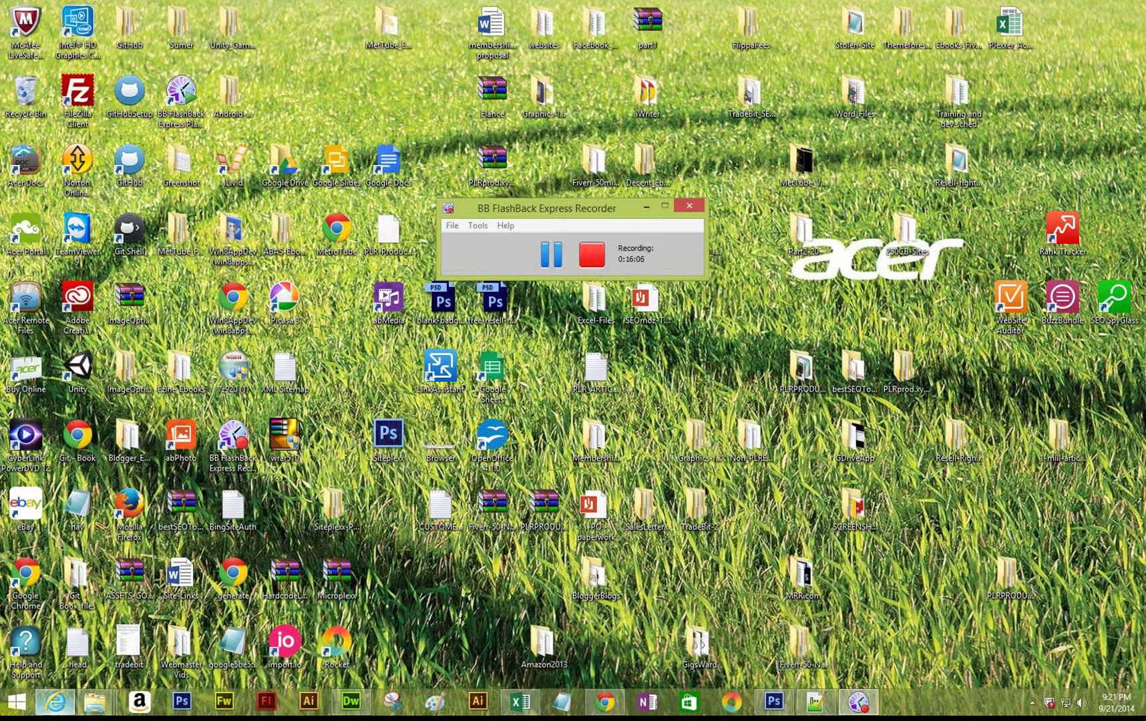
mouse_move(91, 707)
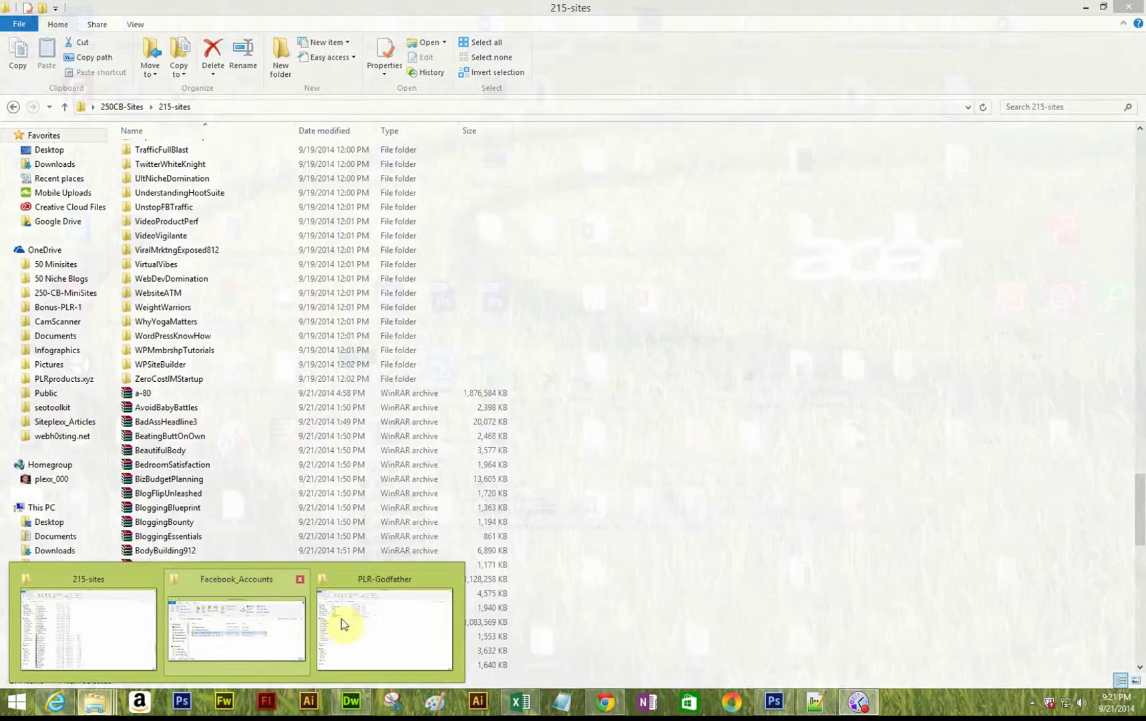
left_click(341, 618)
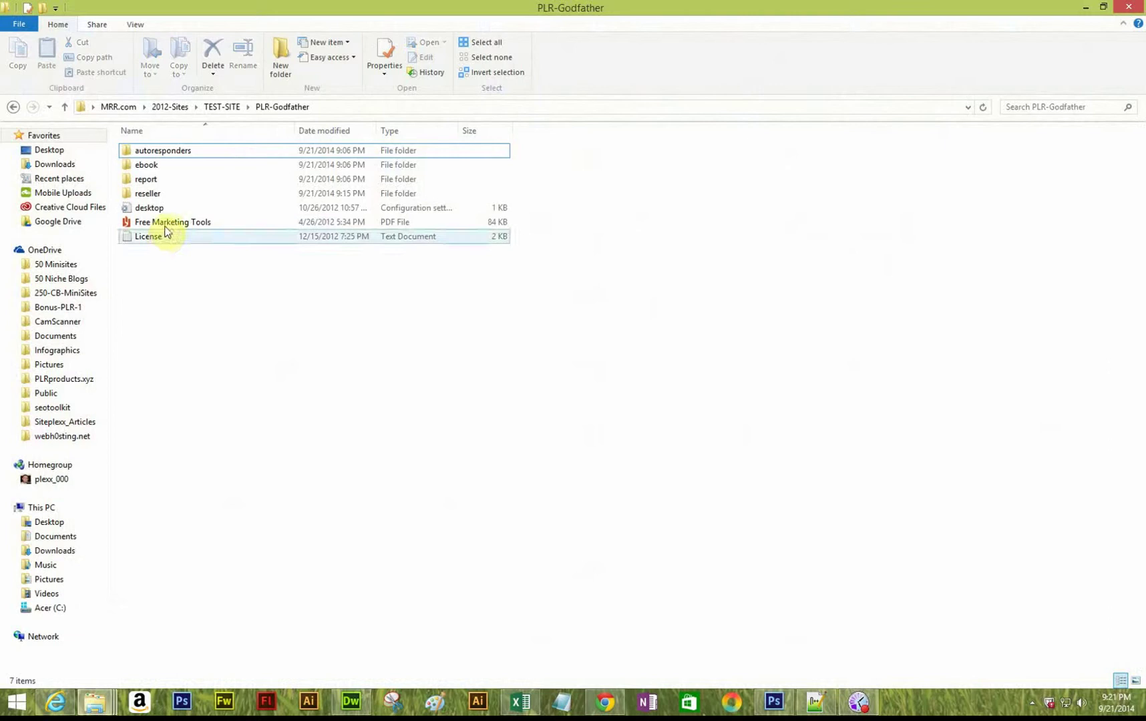
left_click(222, 107)
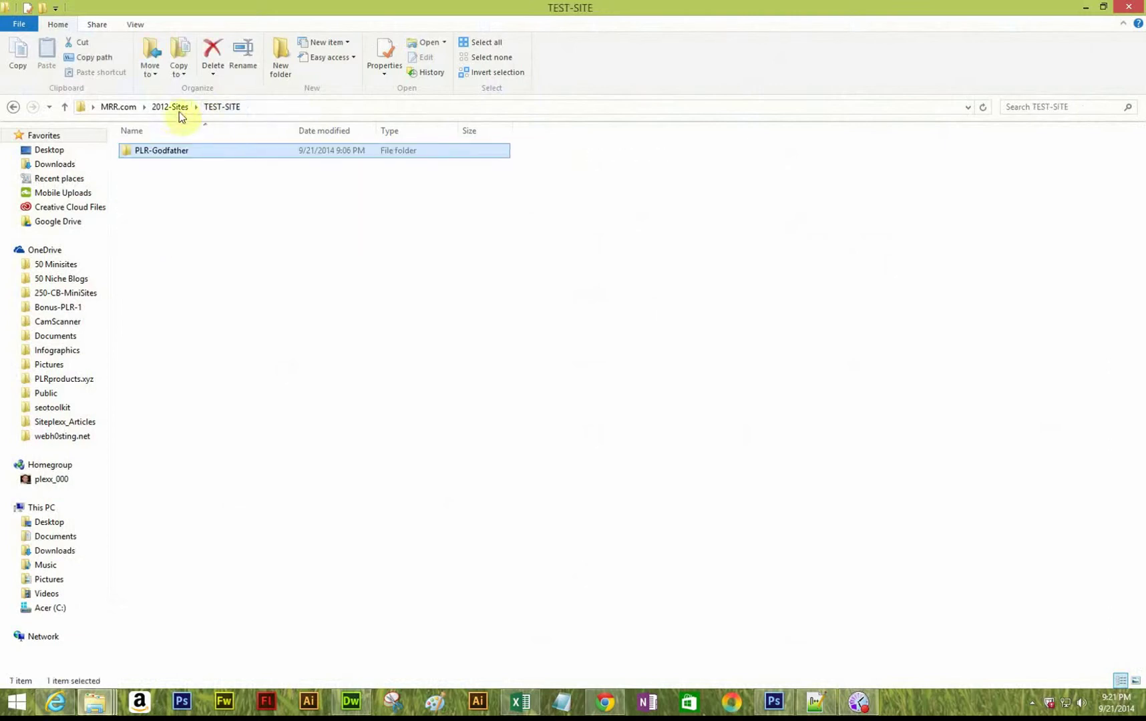
left_click(164, 108)
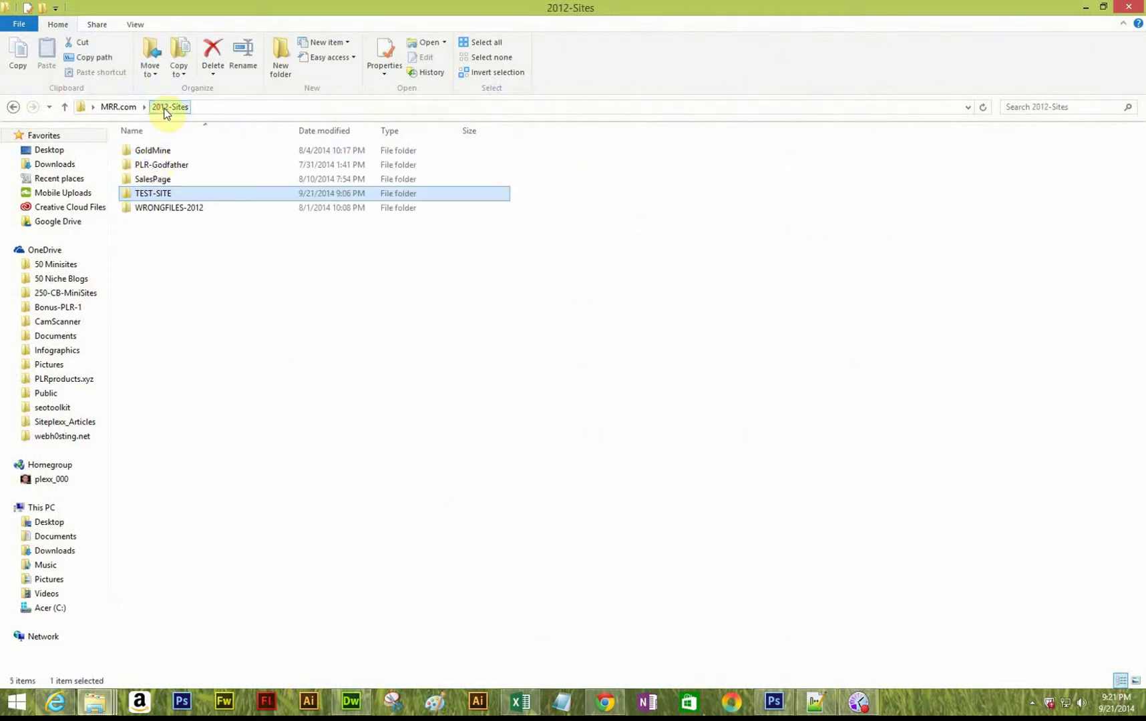
double_click(153, 165)
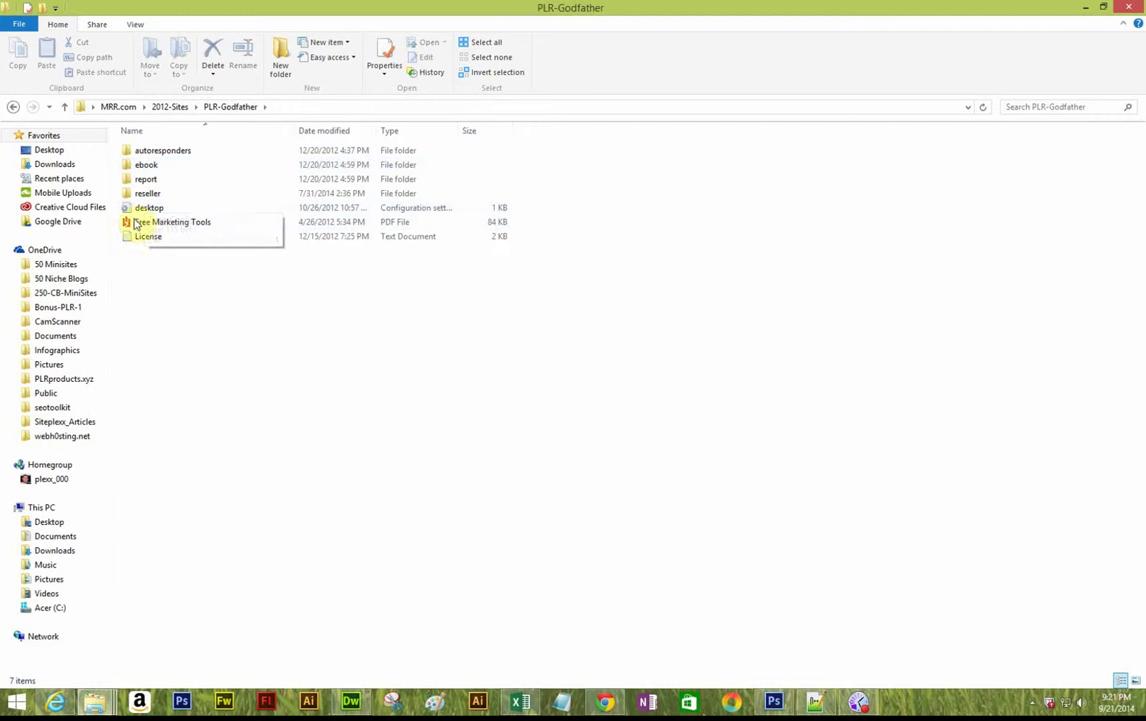
Copy the index HTML file from the reseller subfolder of the original PLR-Godfather folder
left_click(149, 195)
left_click(138, 150)
left_click(148, 195)
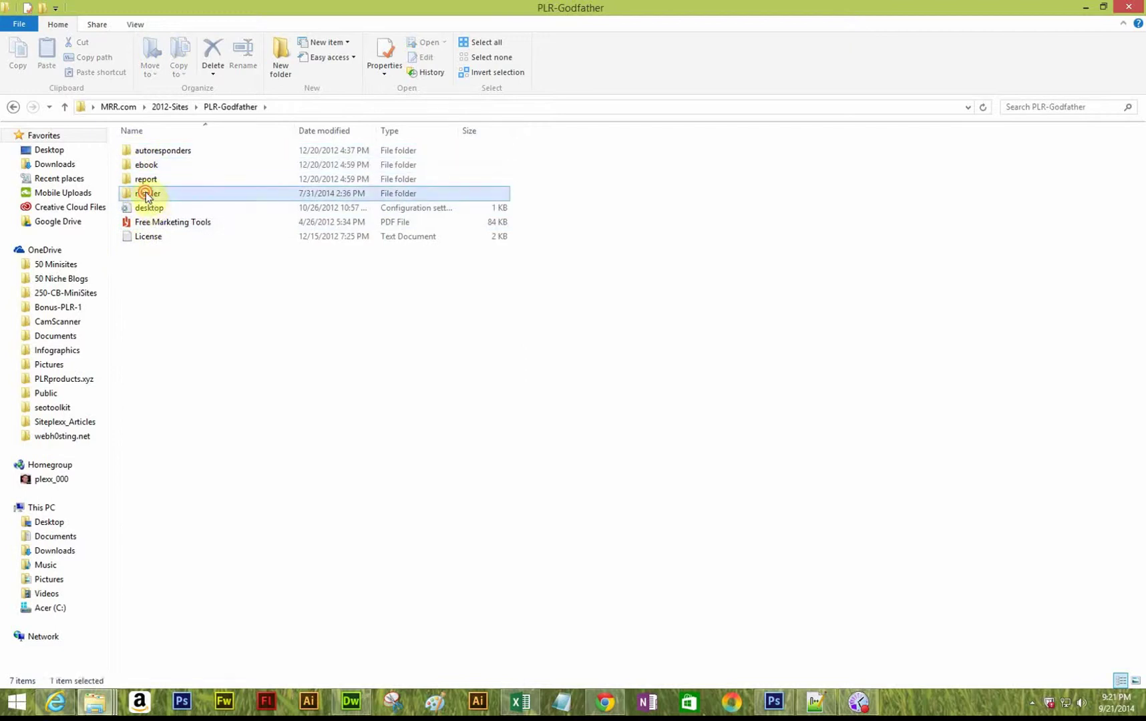
double_click(147, 194)
left_click(137, 224)
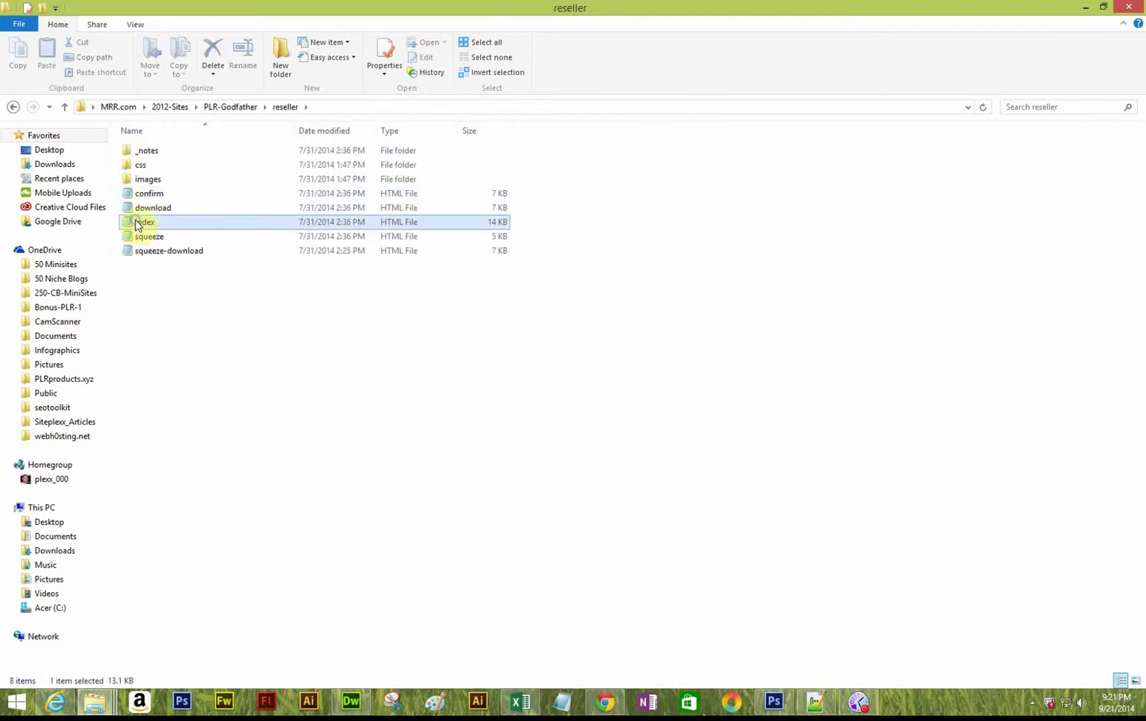
right_click(137, 224)
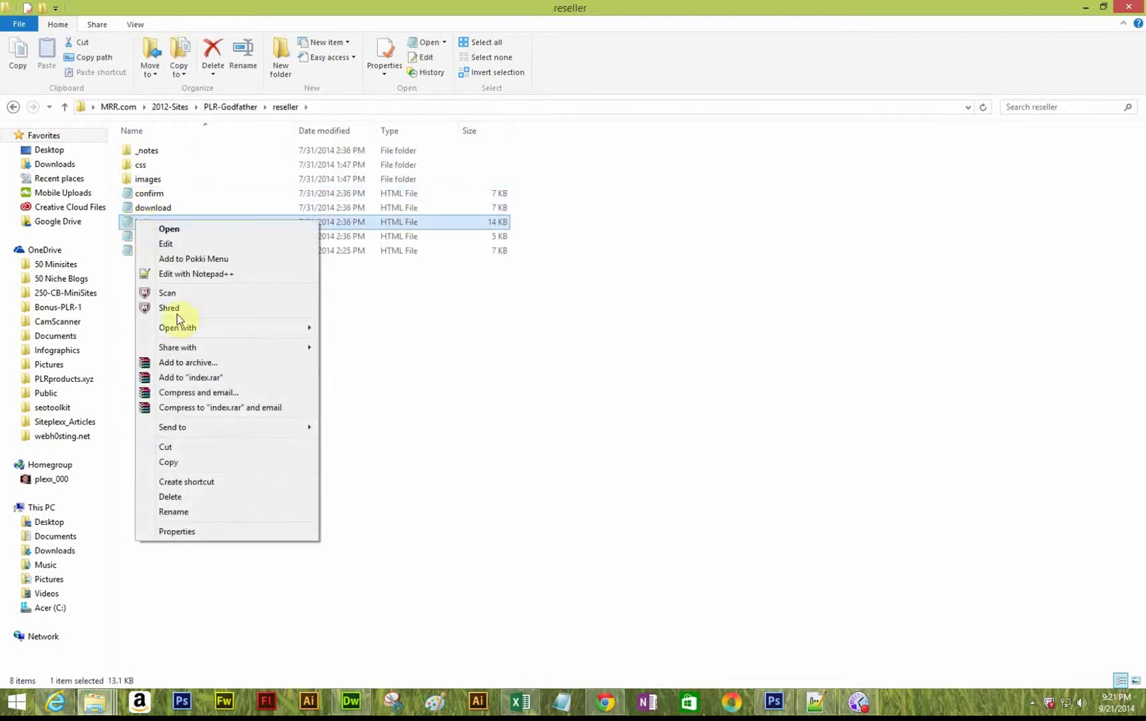
left_click(175, 463)
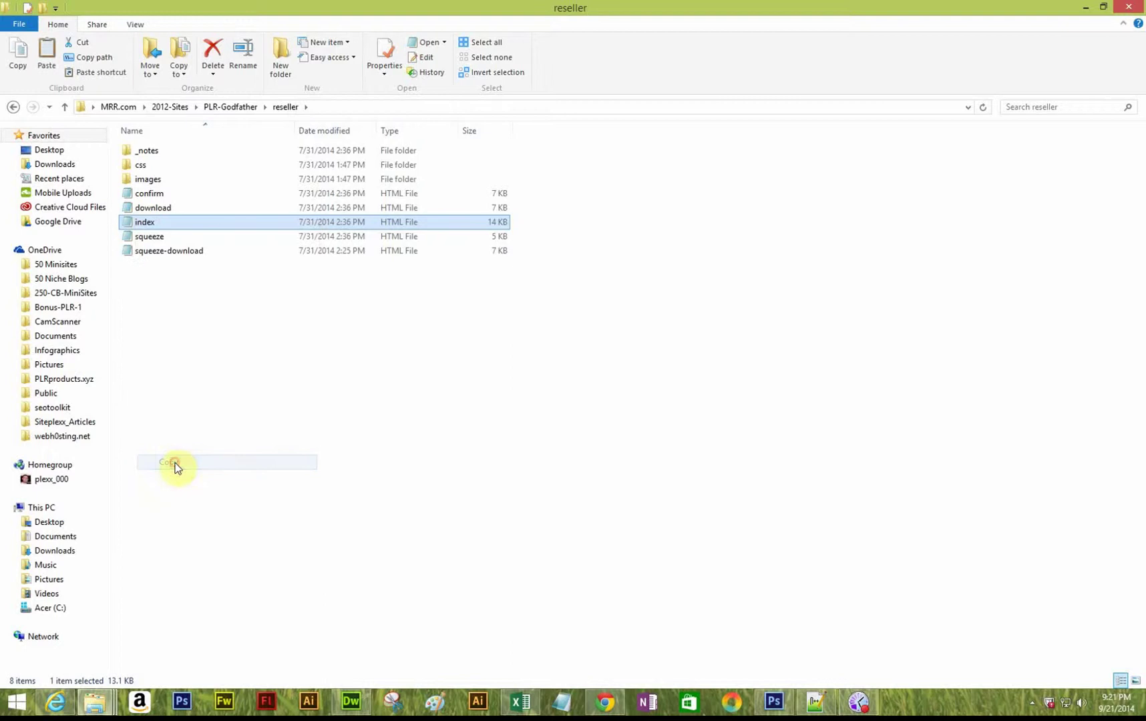
Paste the copied index file into TEST-SITE > PLR-Godfather > reseller, replacing the existing index.html
left_click(228, 108)
left_click(175, 108)
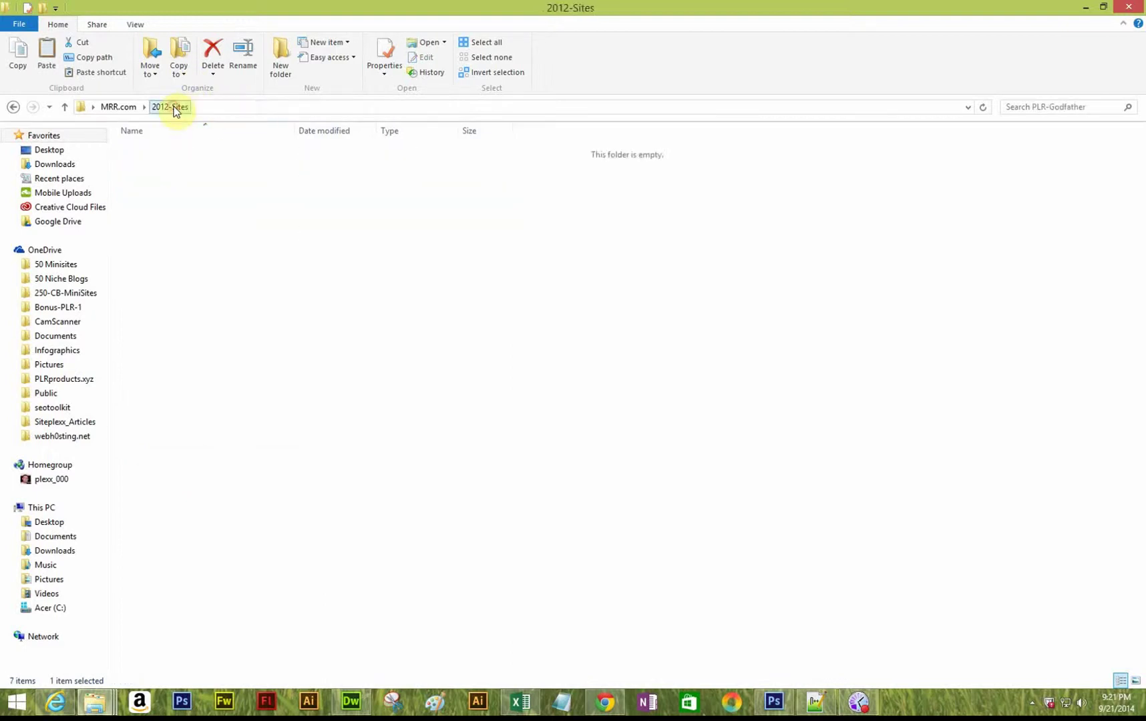
double_click(158, 193)
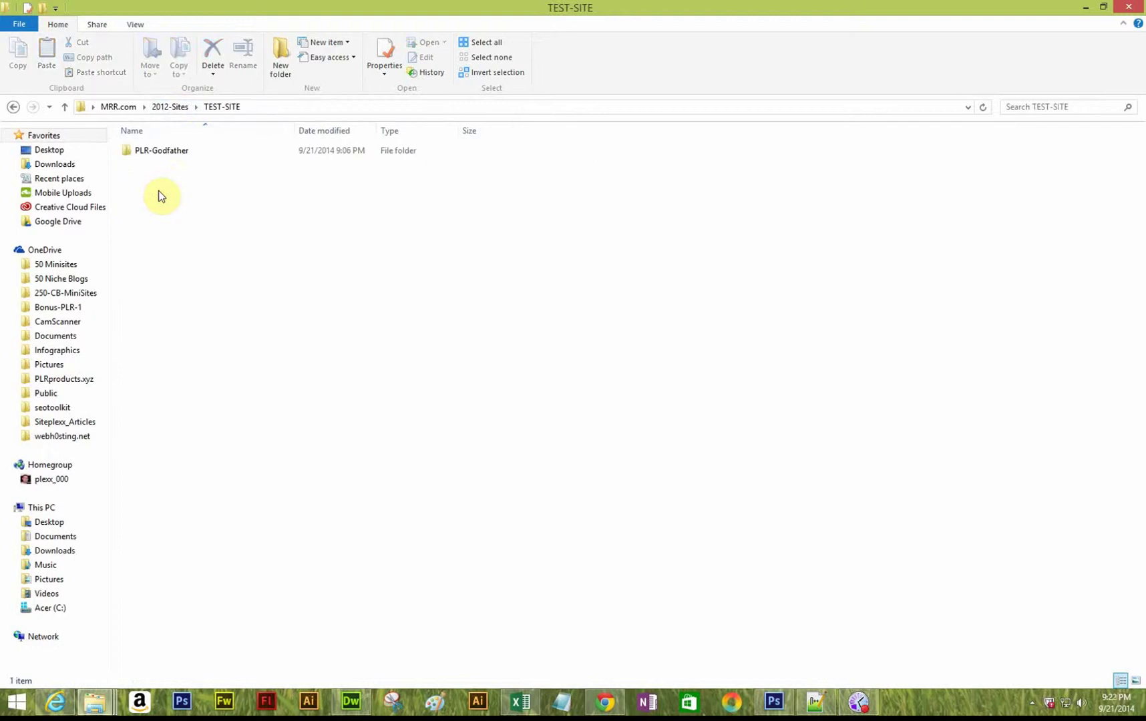
double_click(157, 151)
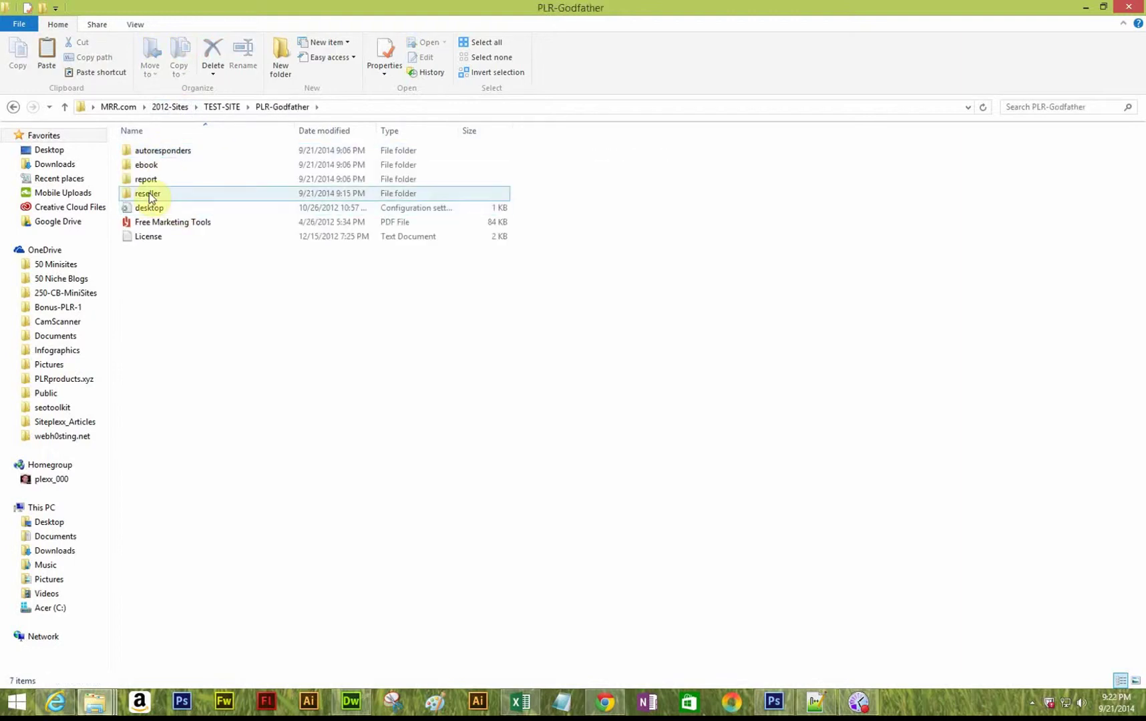
double_click(148, 193)
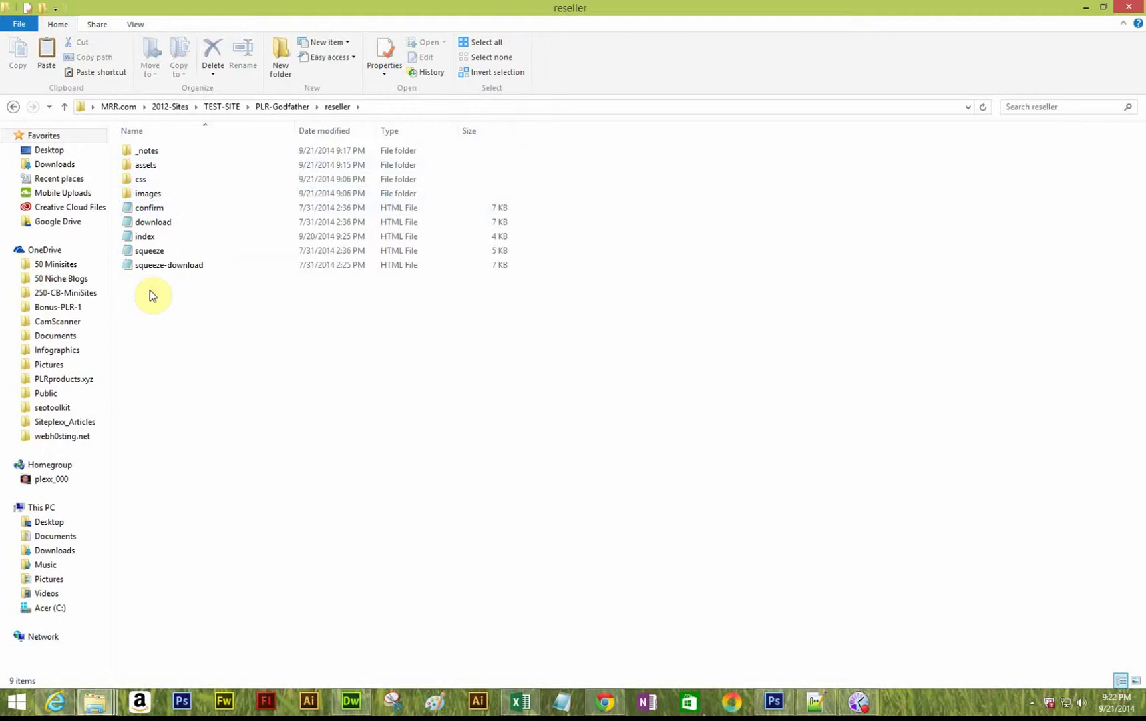
key("ctrl+v")
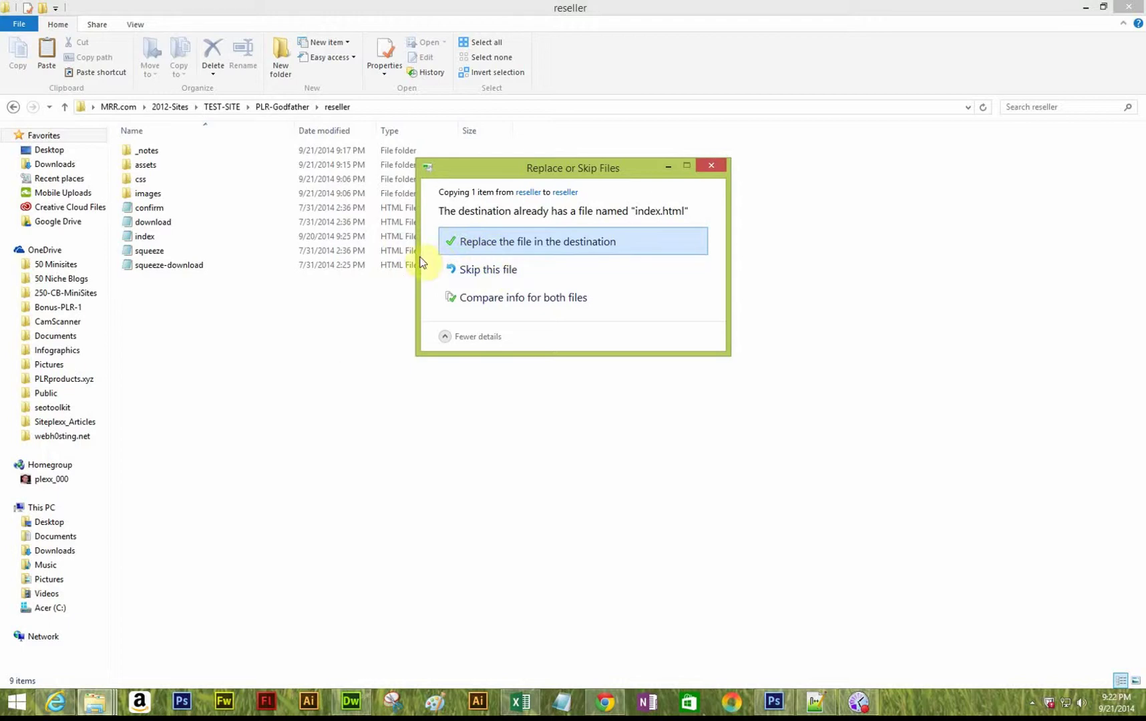
left_click(503, 241)
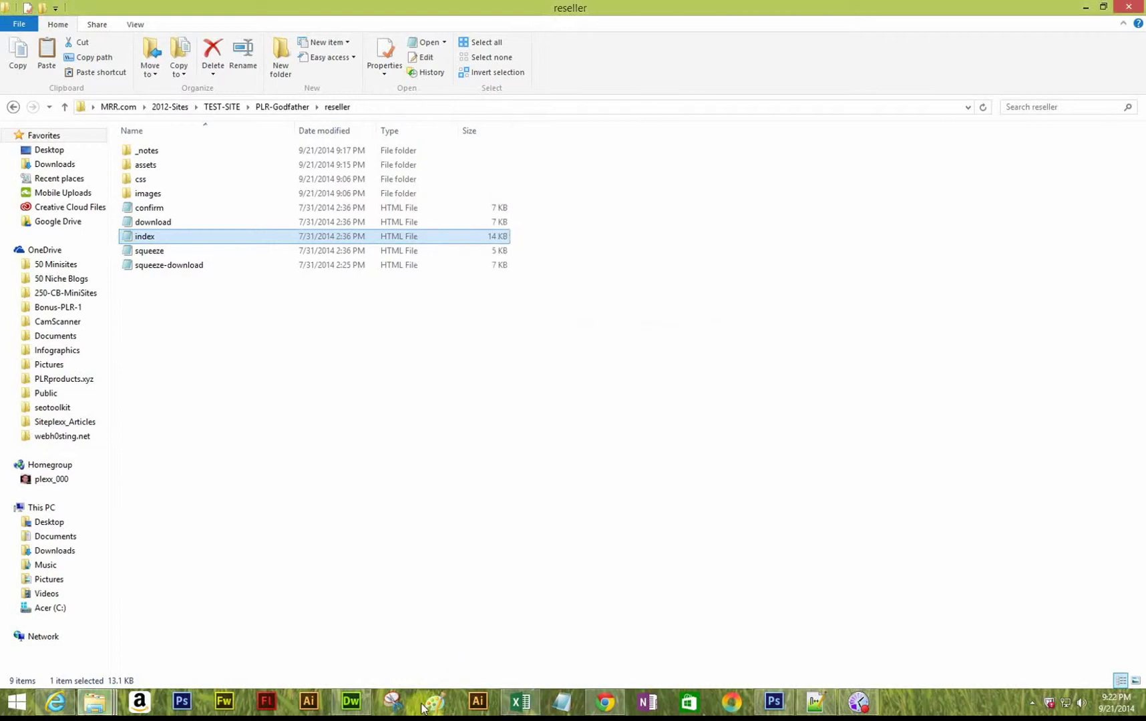
Return to Dreamweaver, reload the externally modified index.html, and display it in Design view
left_click(351, 701)
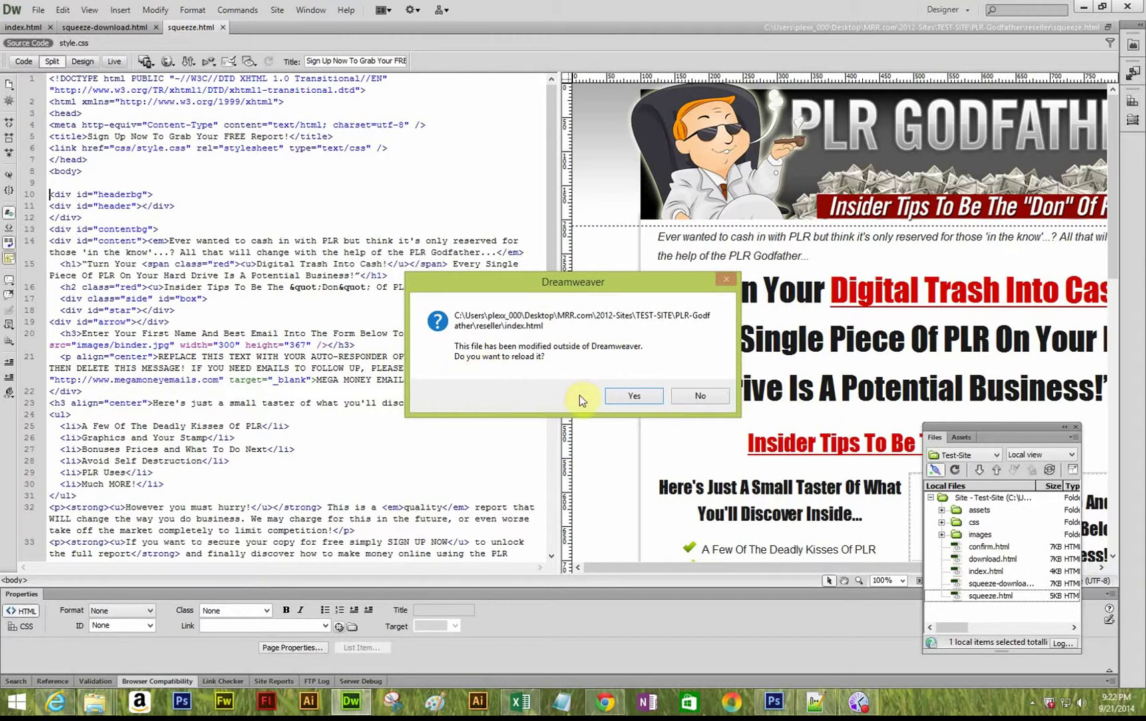
left_click(621, 395)
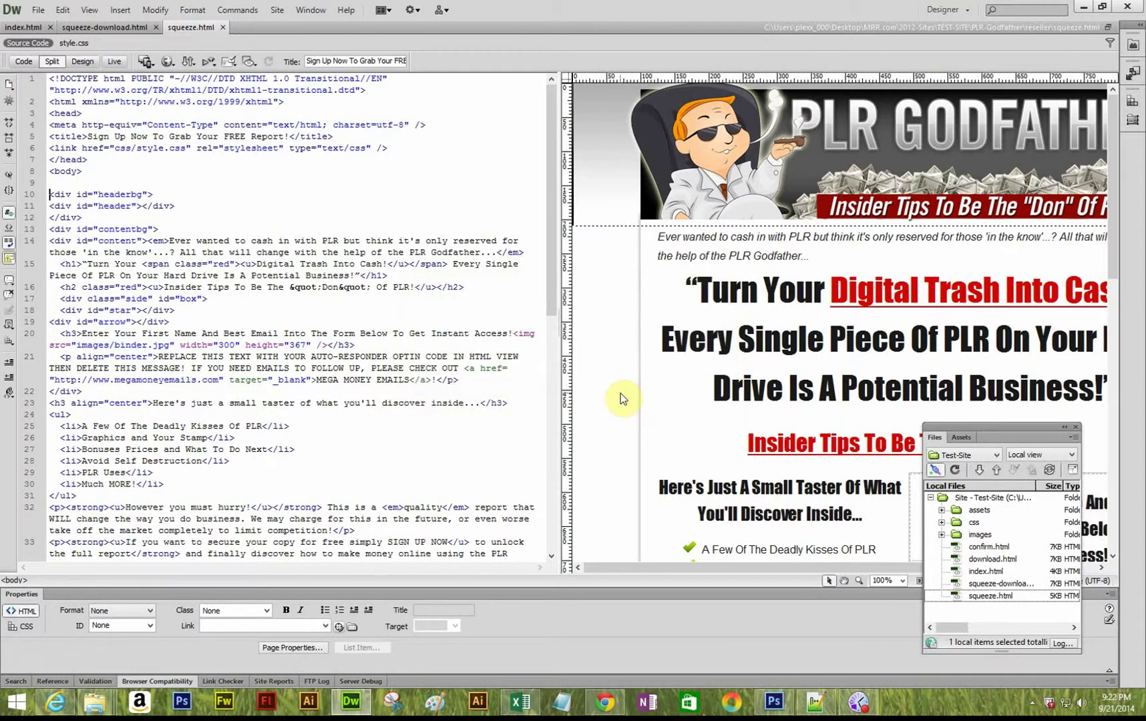
left_click(991, 573)
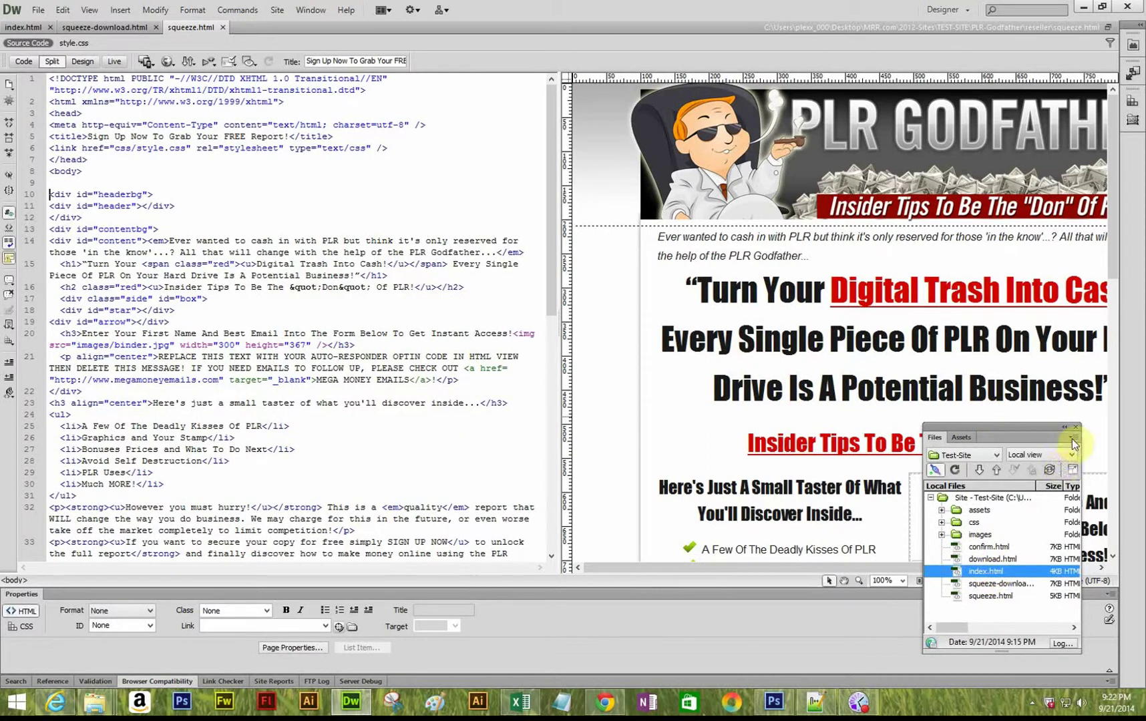
double_click(987, 574)
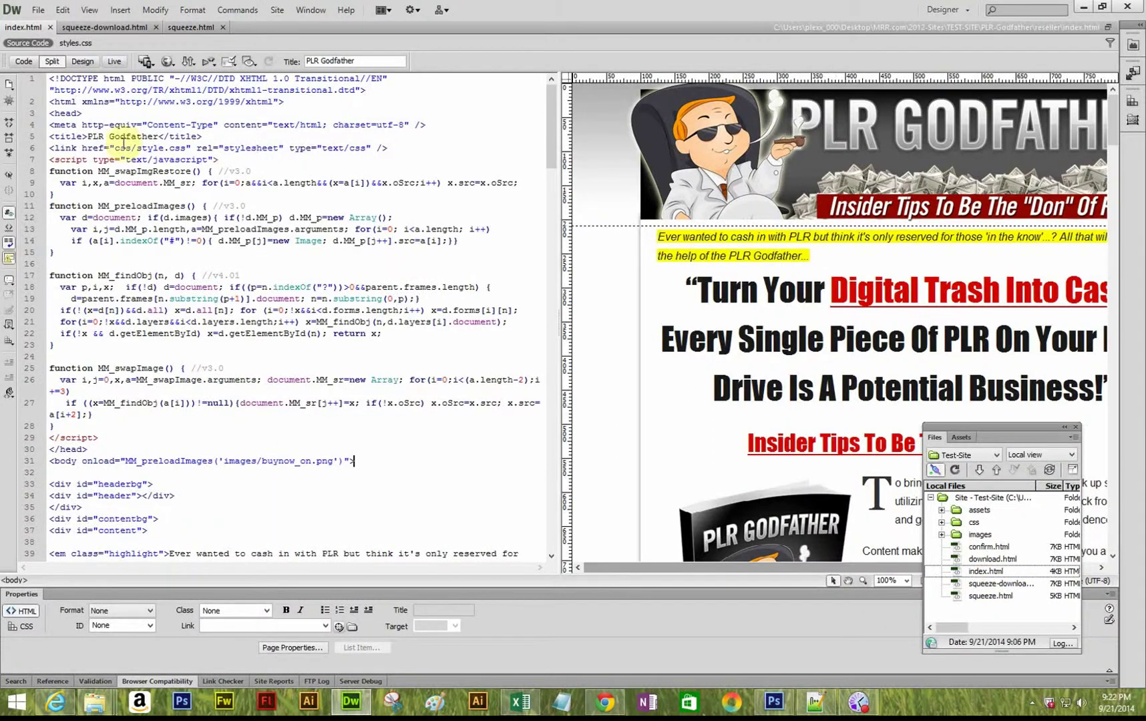
left_click(25, 63)
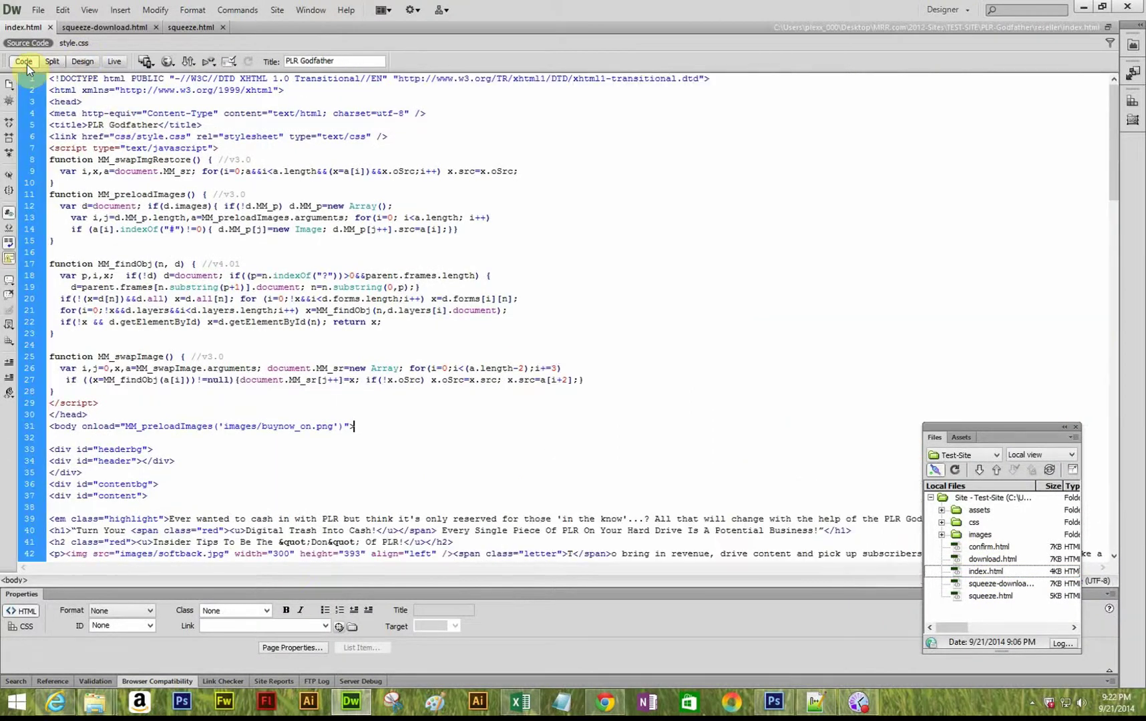
left_click(85, 62)
Look through the index.html sales page and upload it to the remote server with its dependent files
scroll(468, 319, "down", 10)
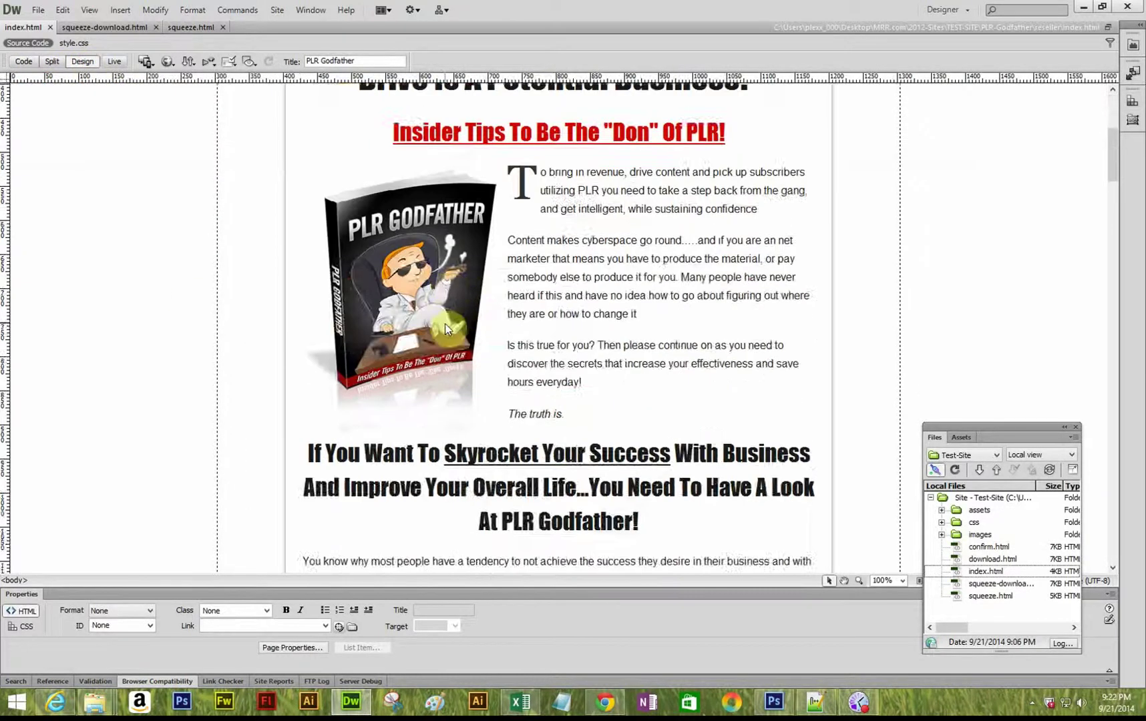
scroll(428, 318, "down", 3)
scroll(415, 280, "up", 5)
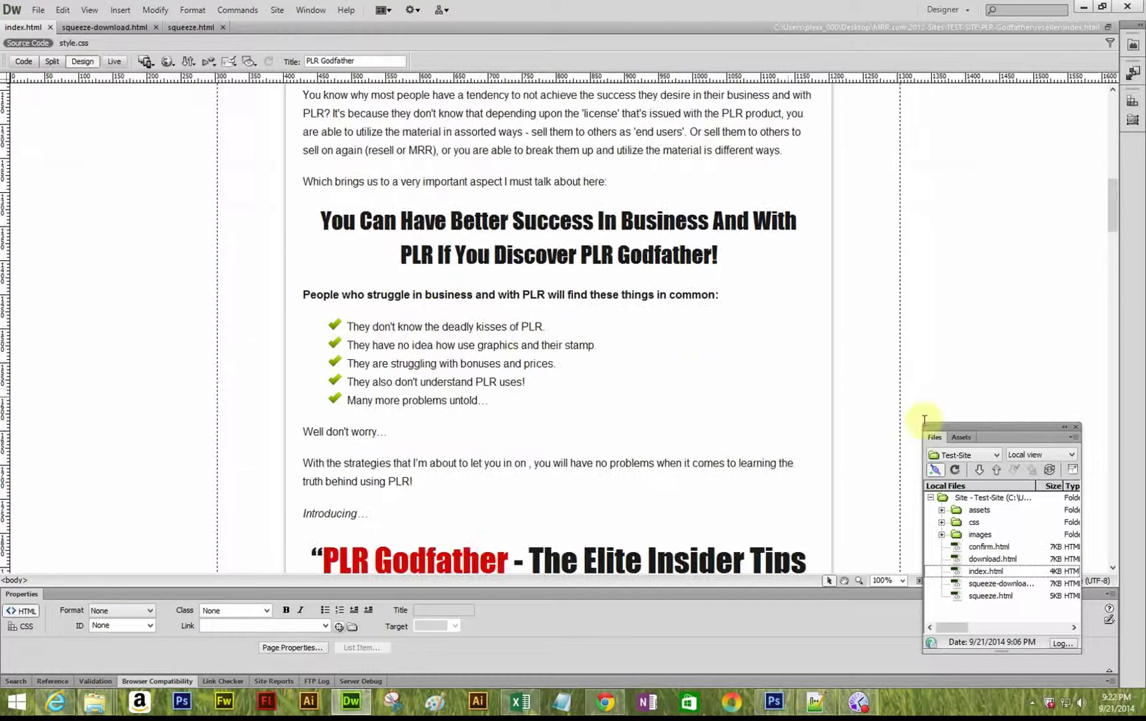
left_click(999, 470)
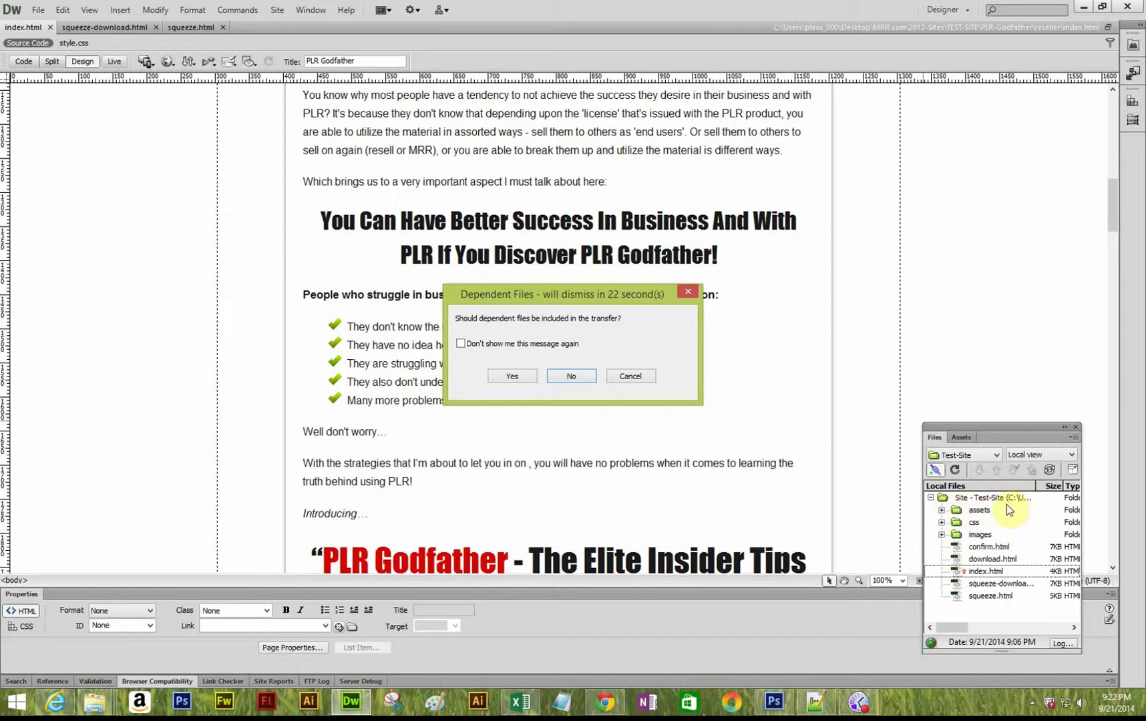
left_click(511, 375)
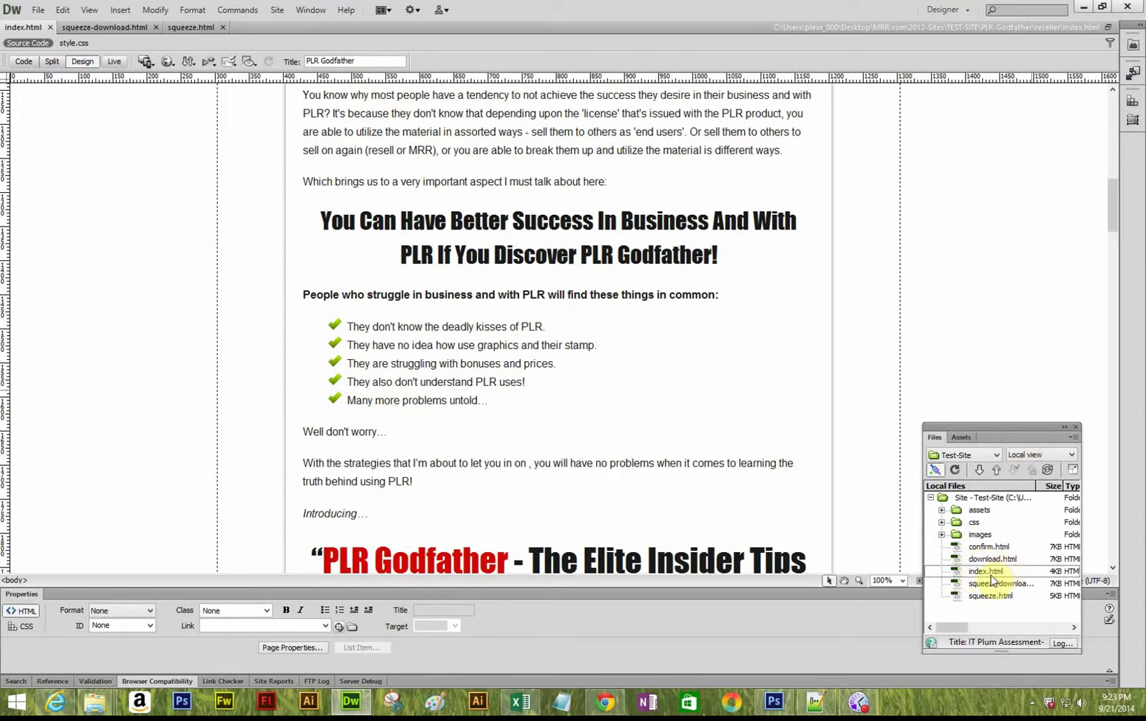
left_click(986, 576)
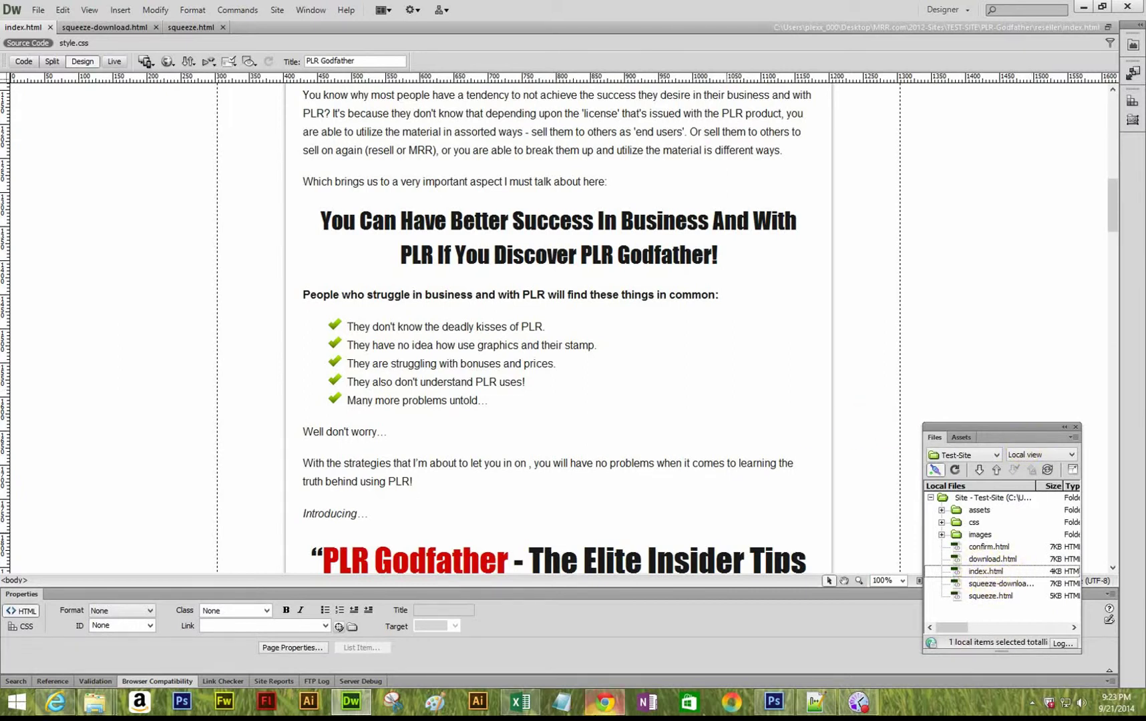
left_click(596, 710)
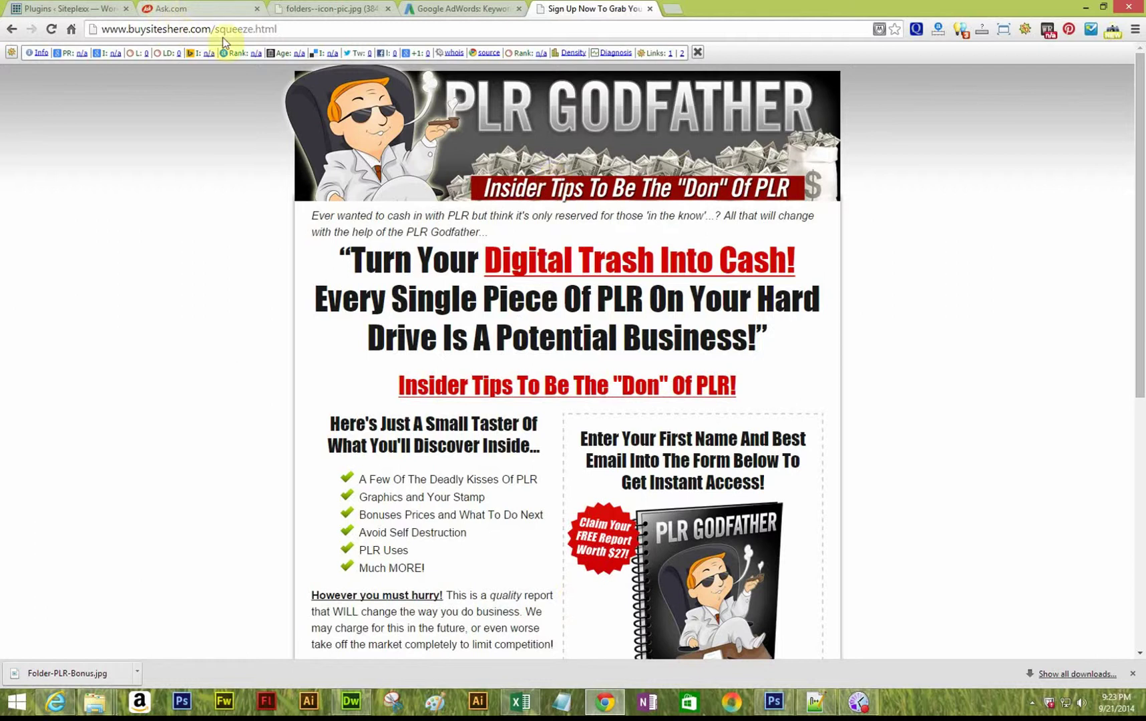
left_click_drag(276, 29, 215, 30)
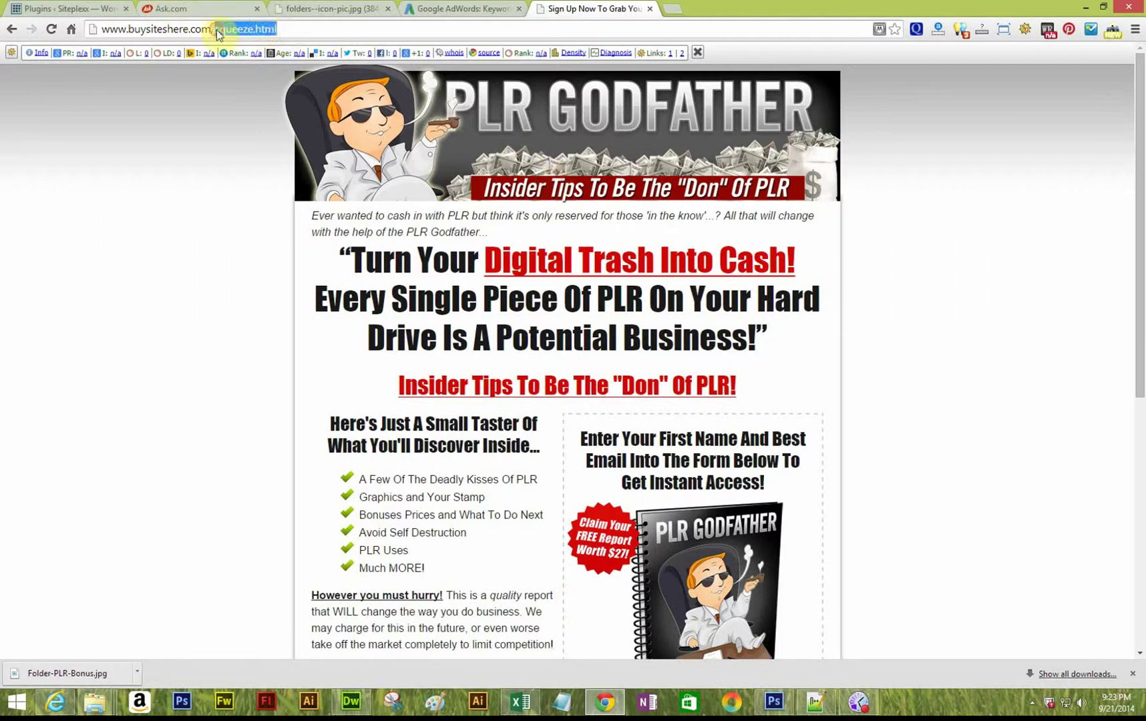
key("BackSpace")
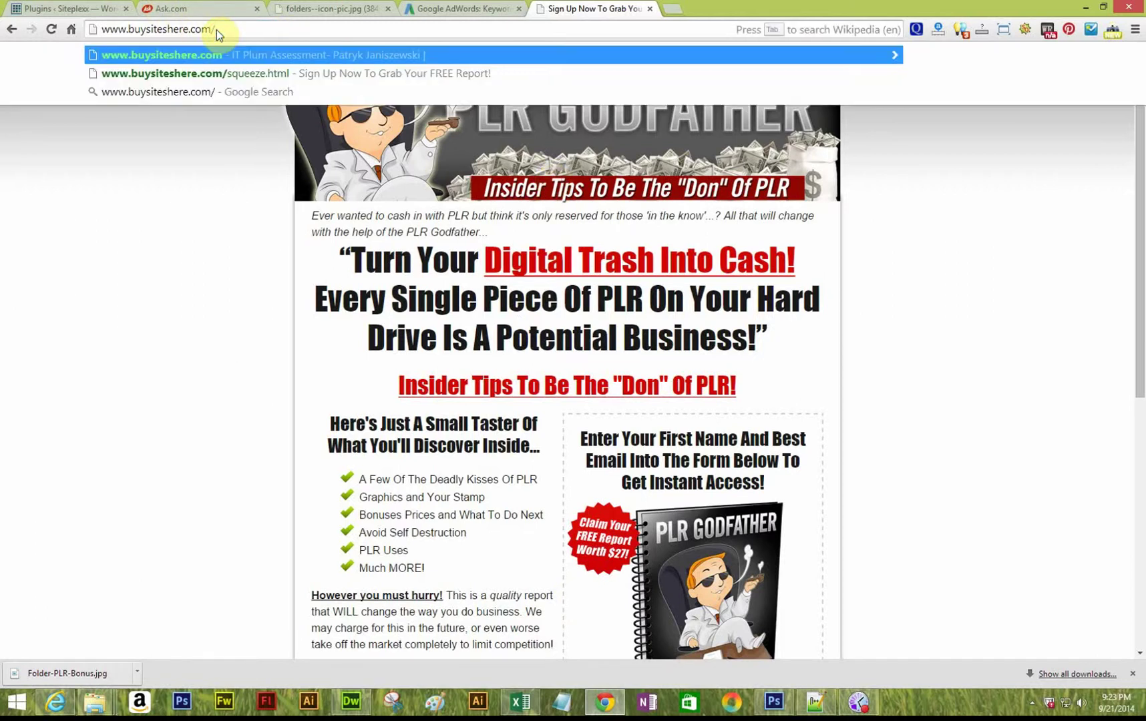
key("Return")
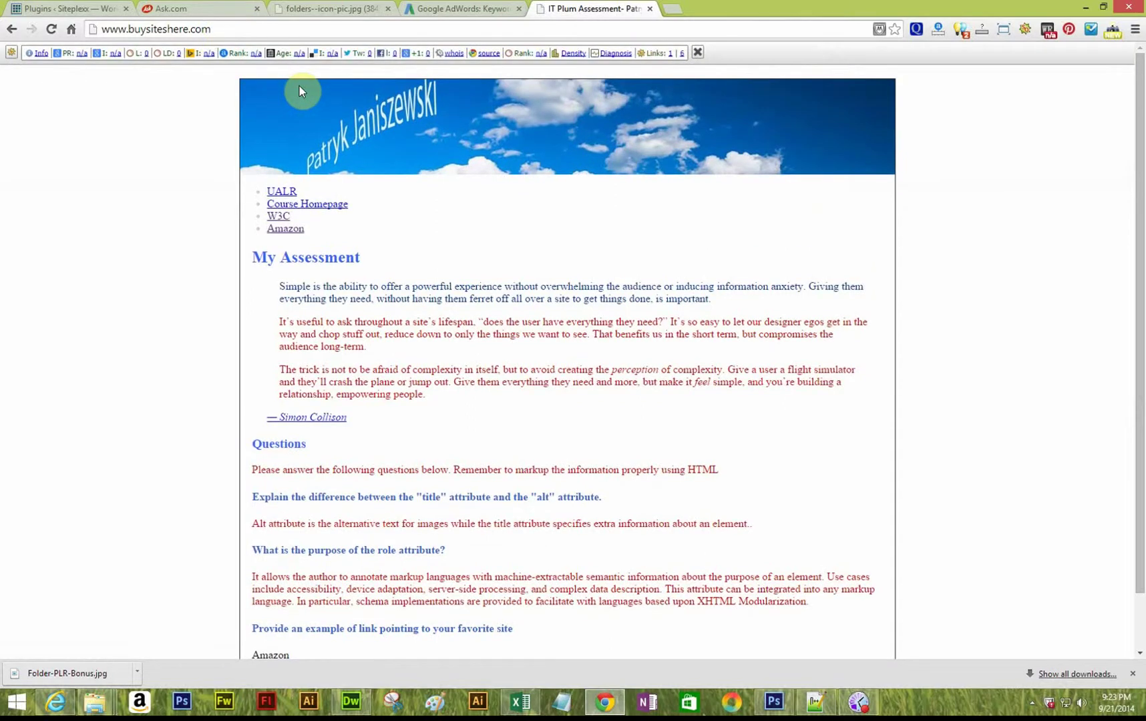
left_click(299, 88)
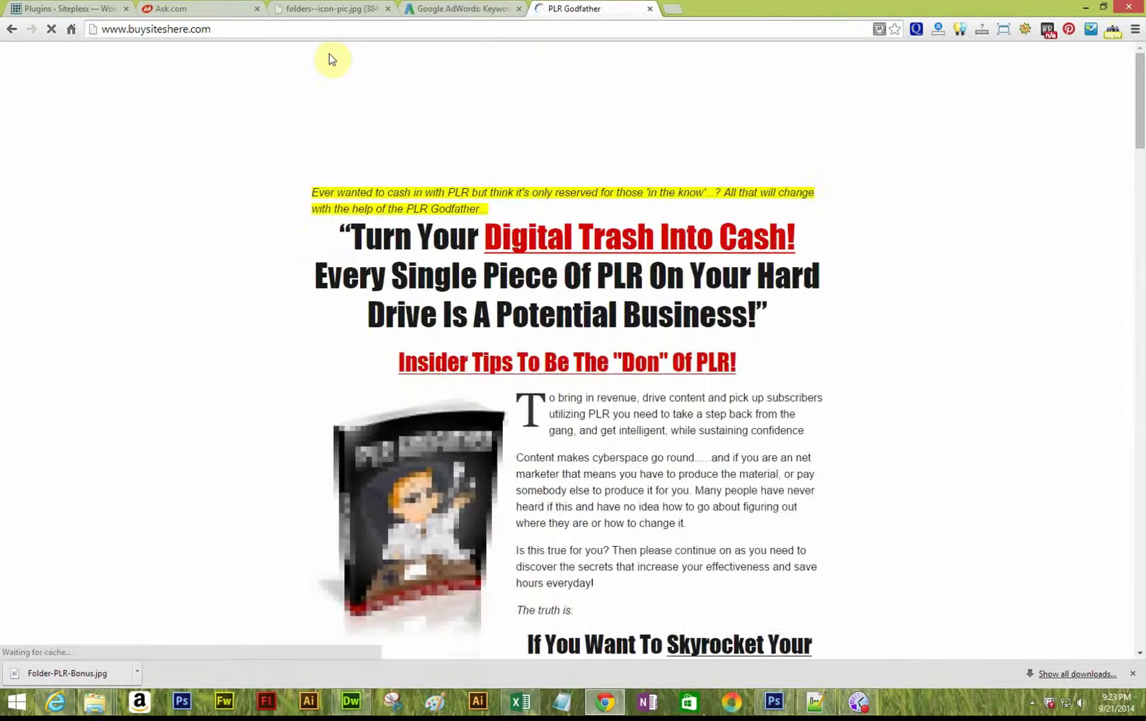
Look through the published PLR Godfather sales page down to the order form and back to its header
scroll(398, 185, "down", 8)
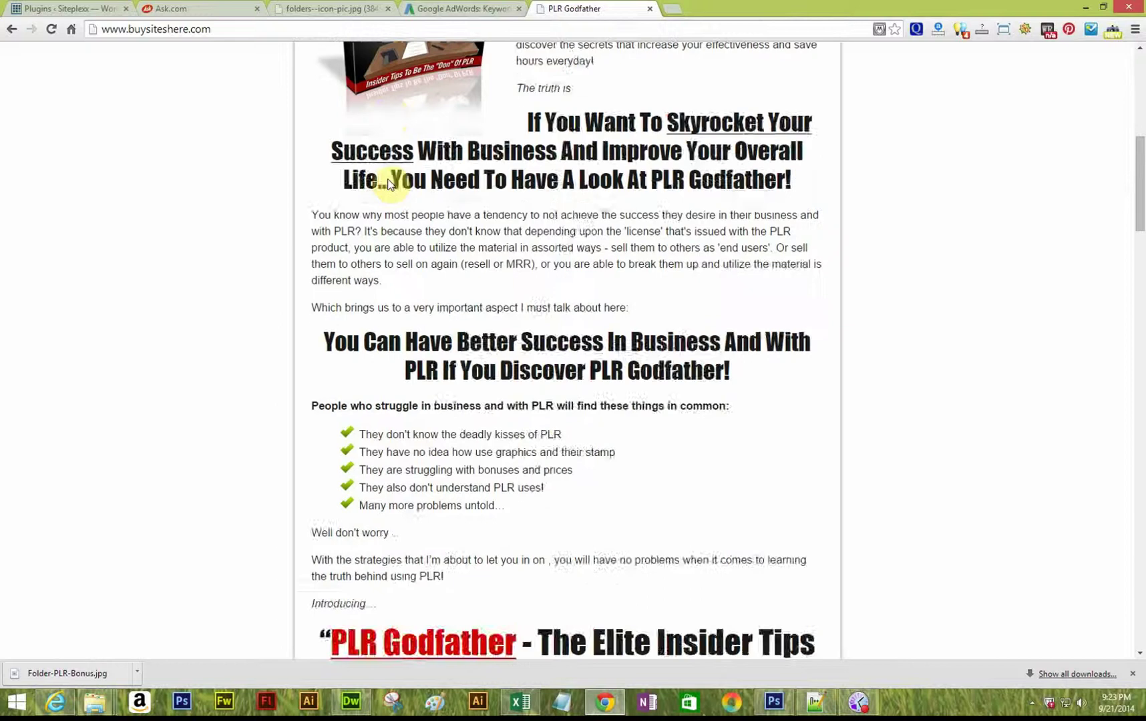
scroll(389, 184, "down", 20)
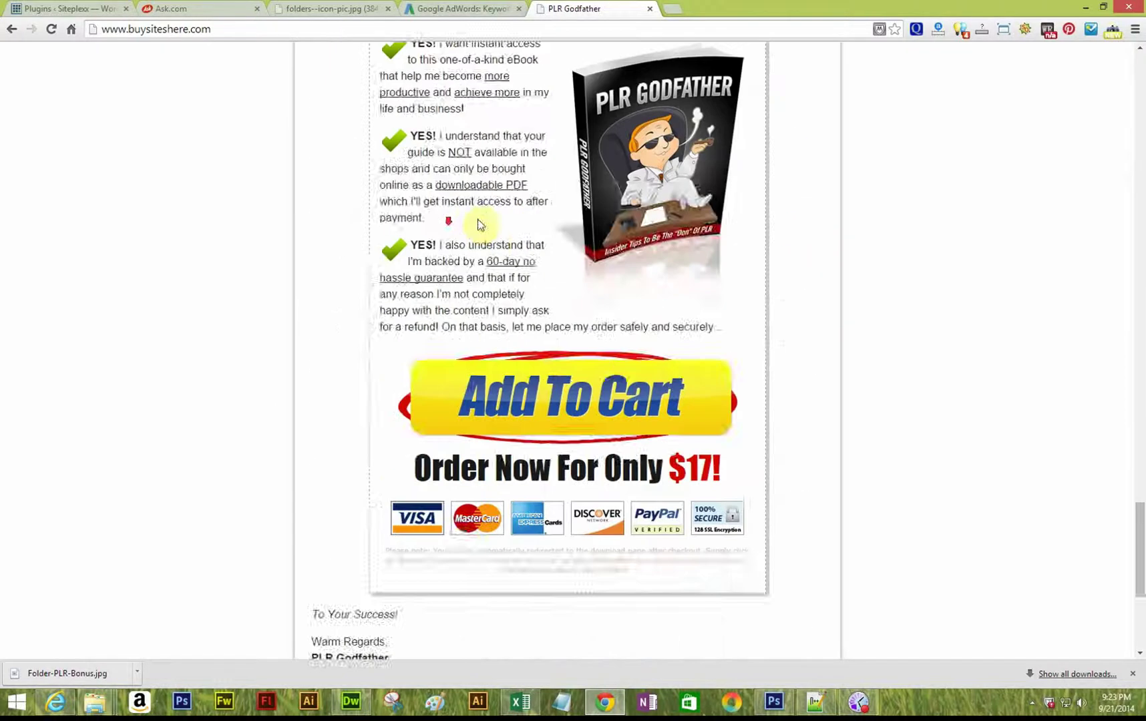
scroll(457, 220, "down", 5)
scroll(460, 230, "up", 9)
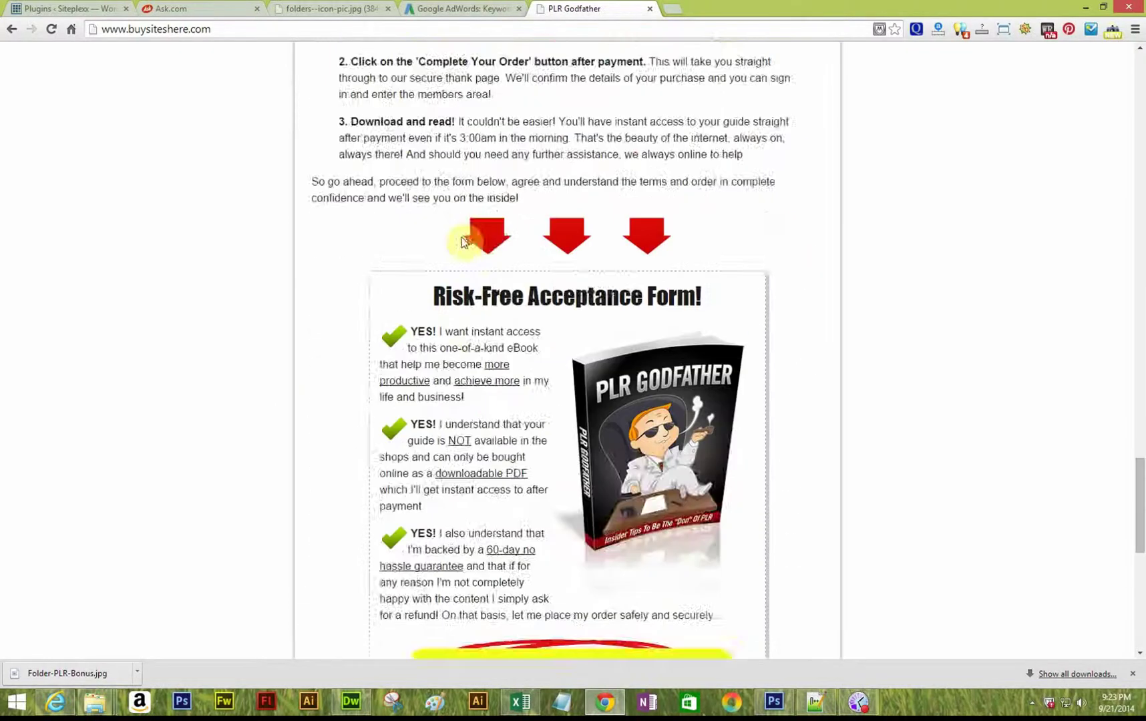
scroll(464, 242, "up", 20)
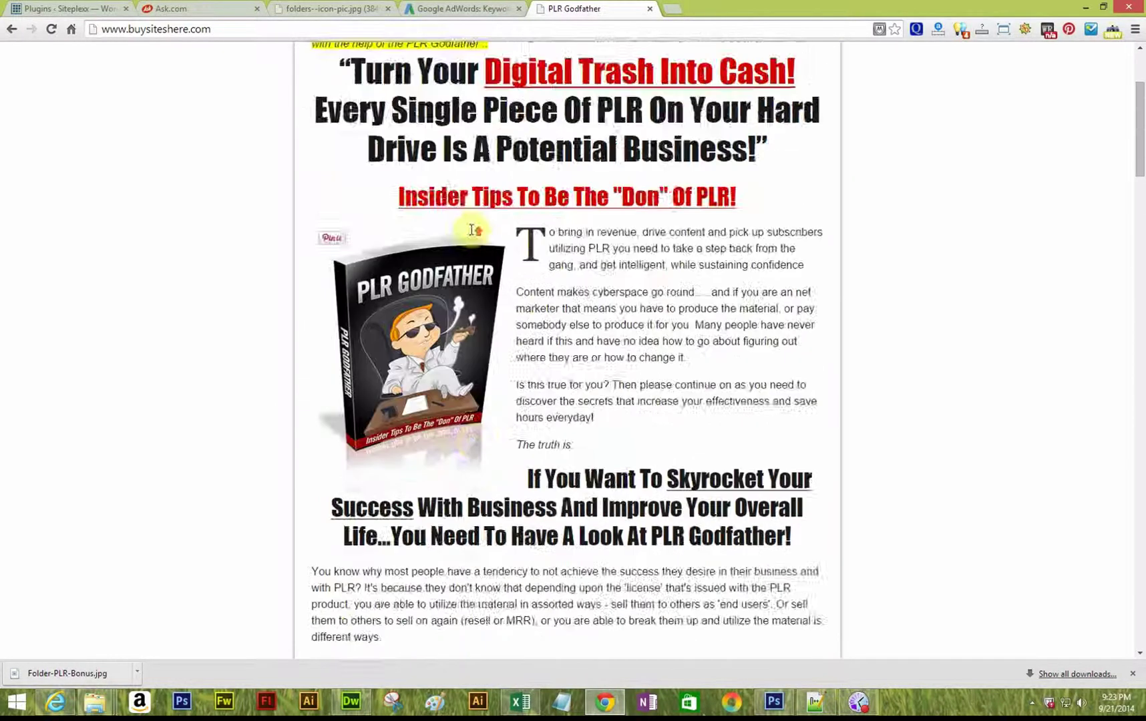
scroll(474, 230, "up", 3)
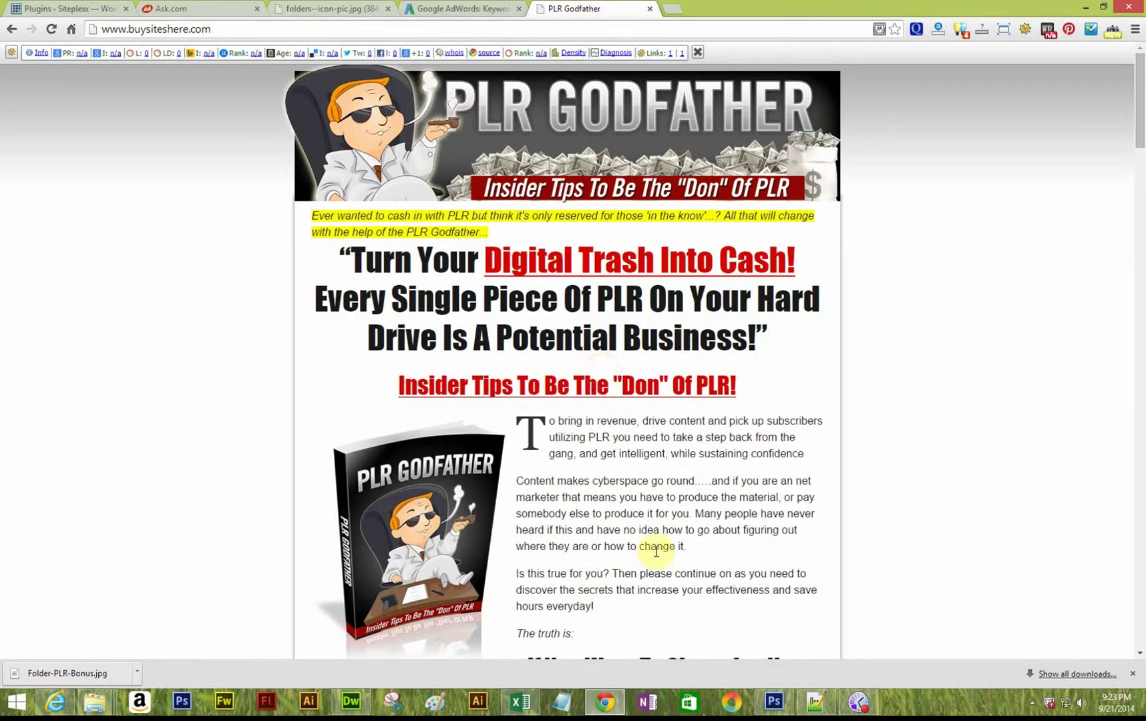
Minimize the browser, Dreamweaver and the reseller folder window to reveal the desktop
left_click(1086, 6)
left_click(1087, 6)
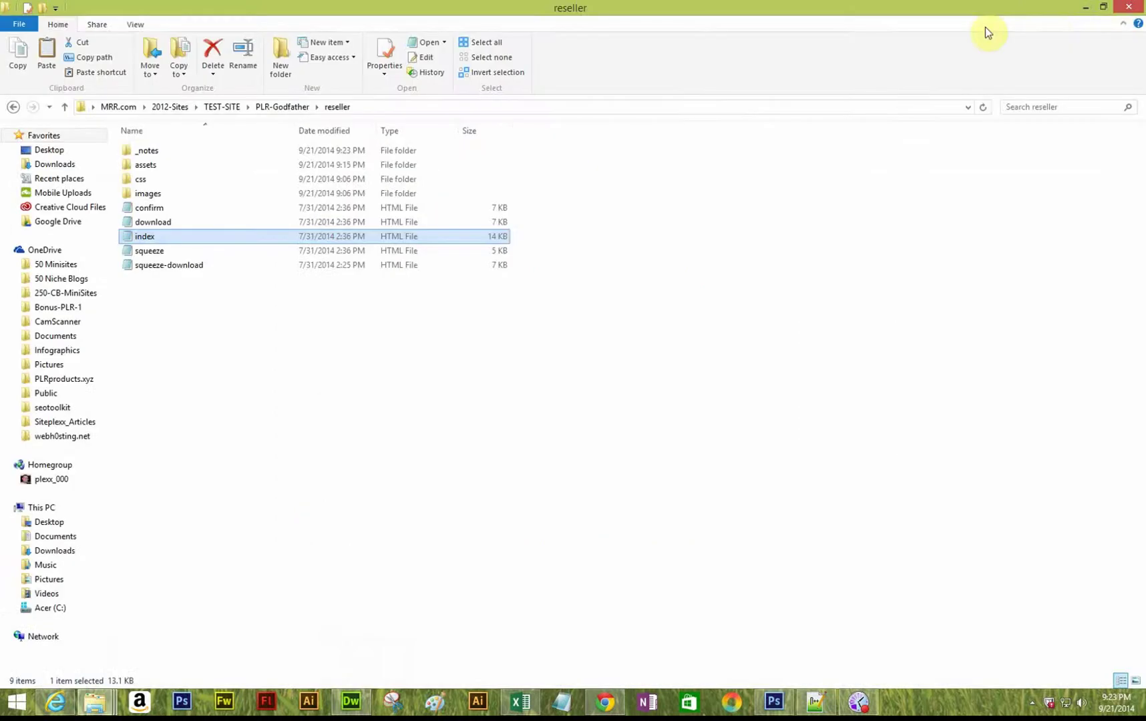
left_click(1087, 7)
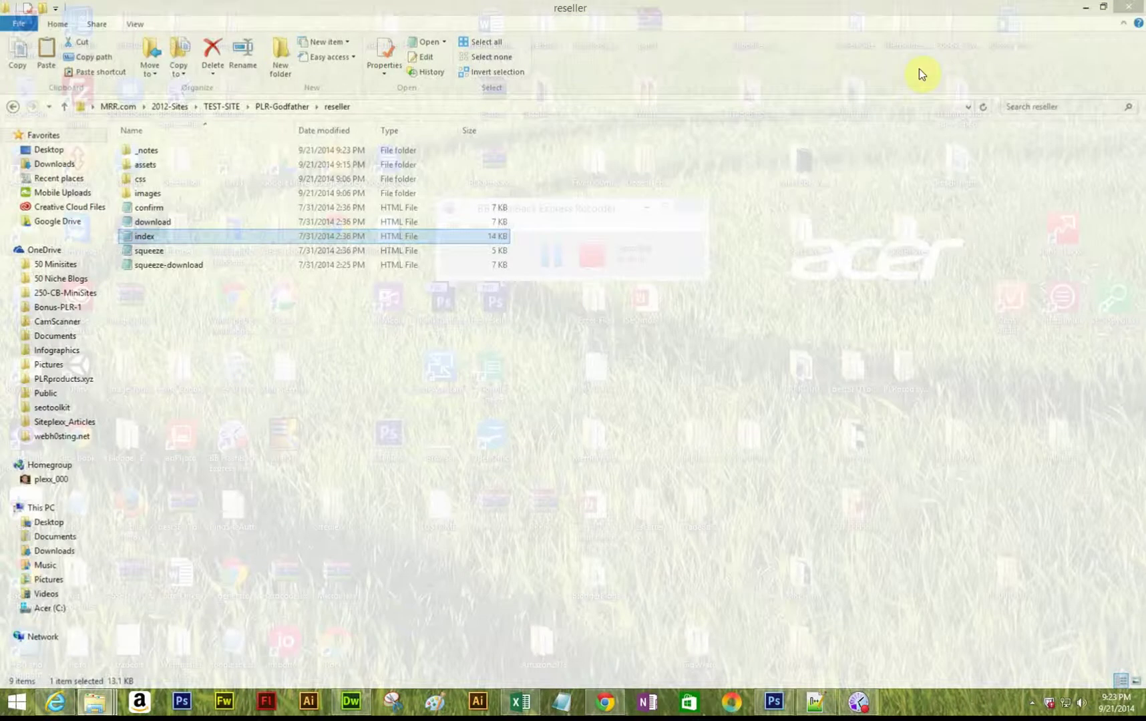